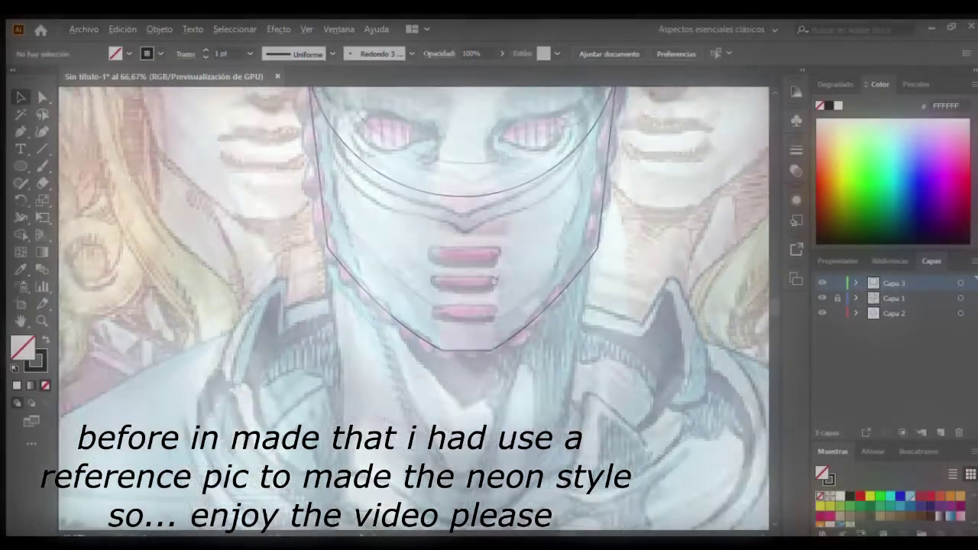
Step: Draw the left and right neck lines from the mask down to the collar, then select the left line
click(351, 177)
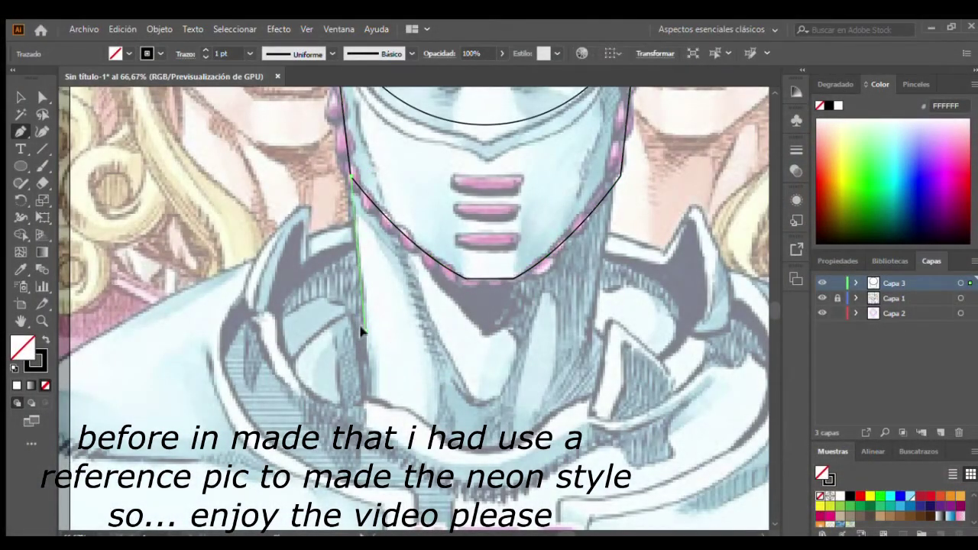
click(365, 383)
click(612, 186)
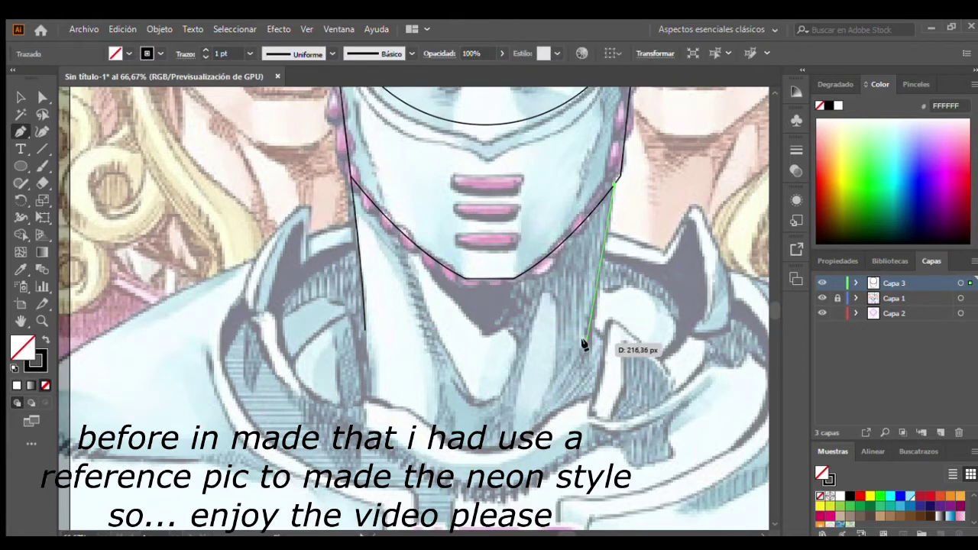
click(588, 345)
key(v)
click(365, 312)
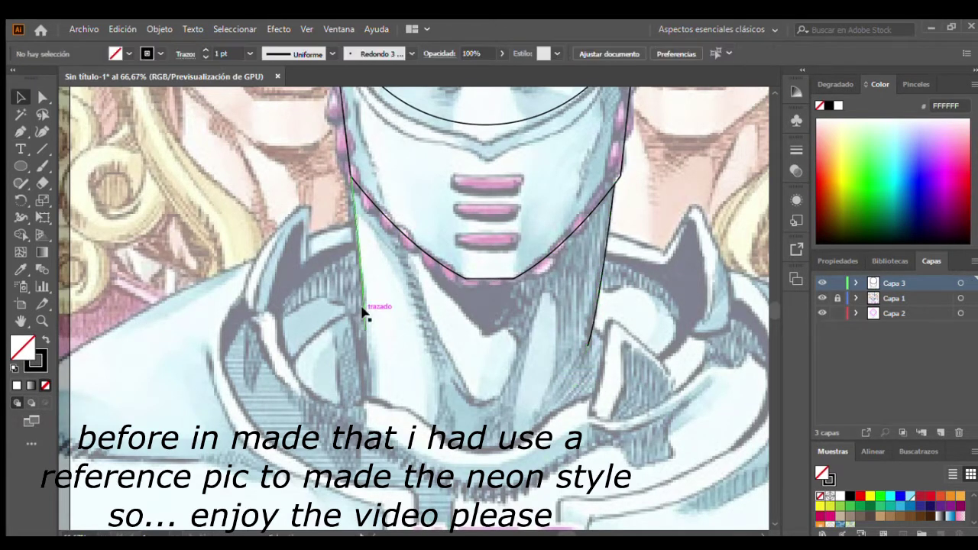
click(404, 312)
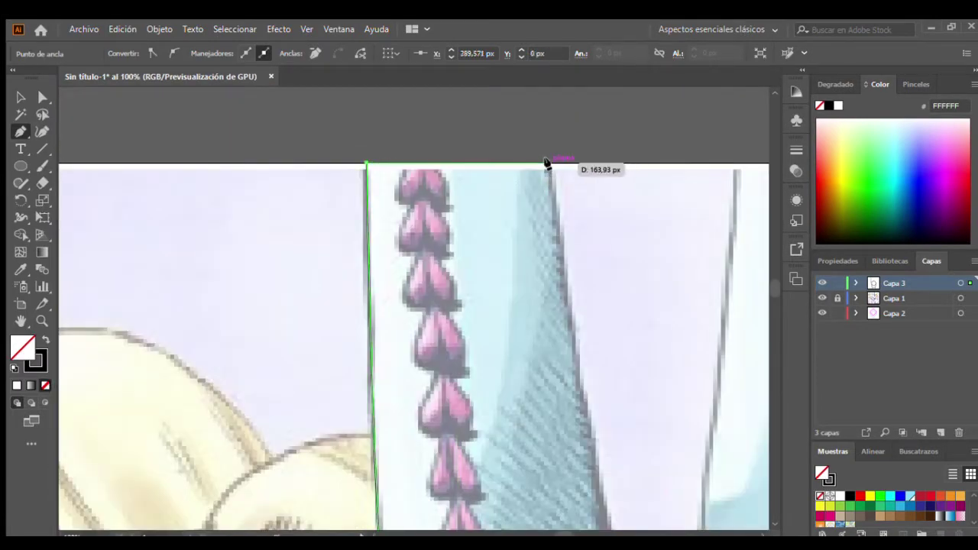
Step: Trace the left crest edge from the artboard's top edge down to the face circle
click(547, 163)
scroll(565, 229, down, 3)
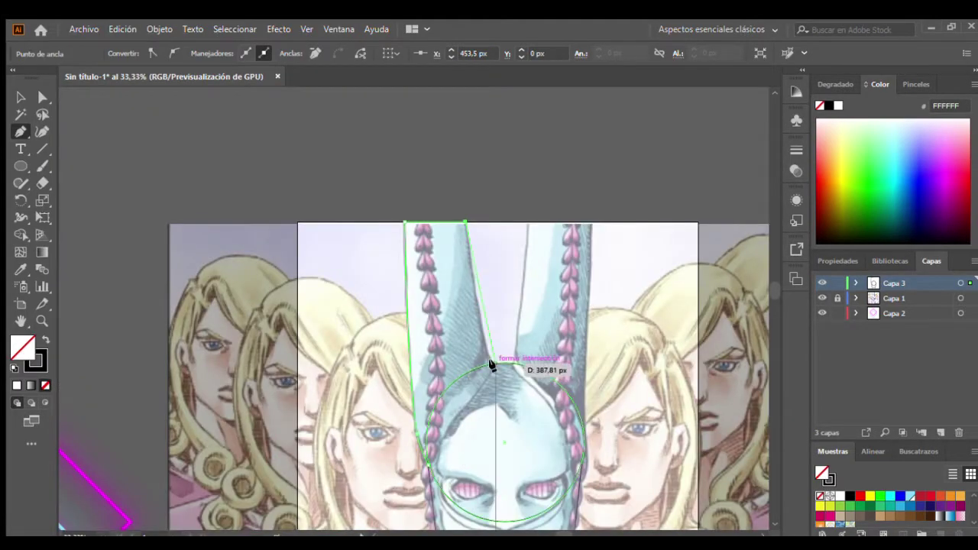
drag(490, 365, 505, 370)
scroll(505, 371, up, 2)
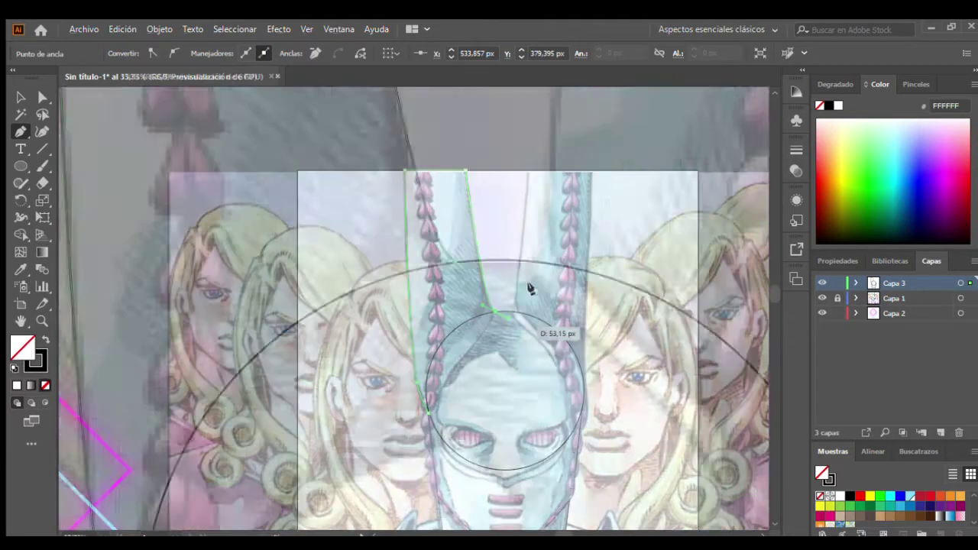
scroll(528, 283, up, 2)
scroll(439, 421, down, 2)
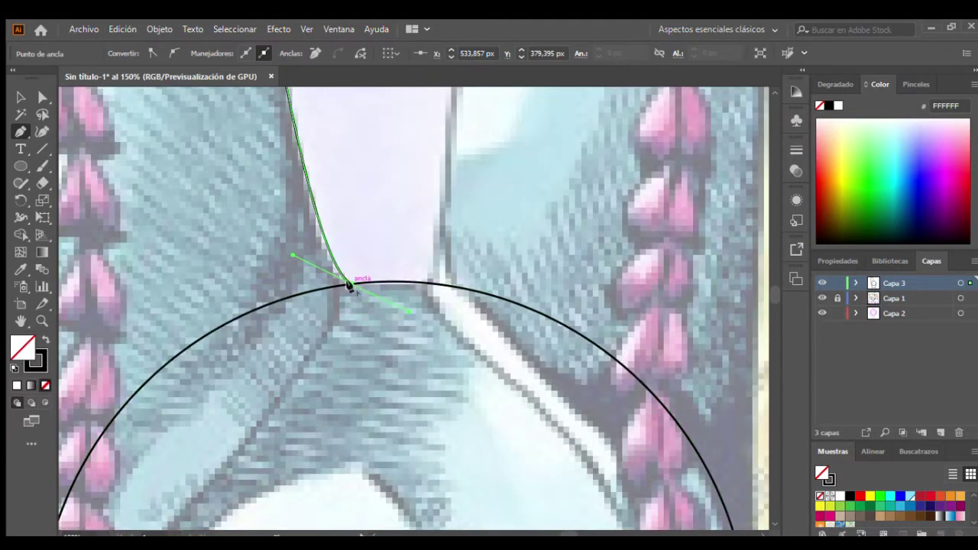
scroll(365, 308, down, 1)
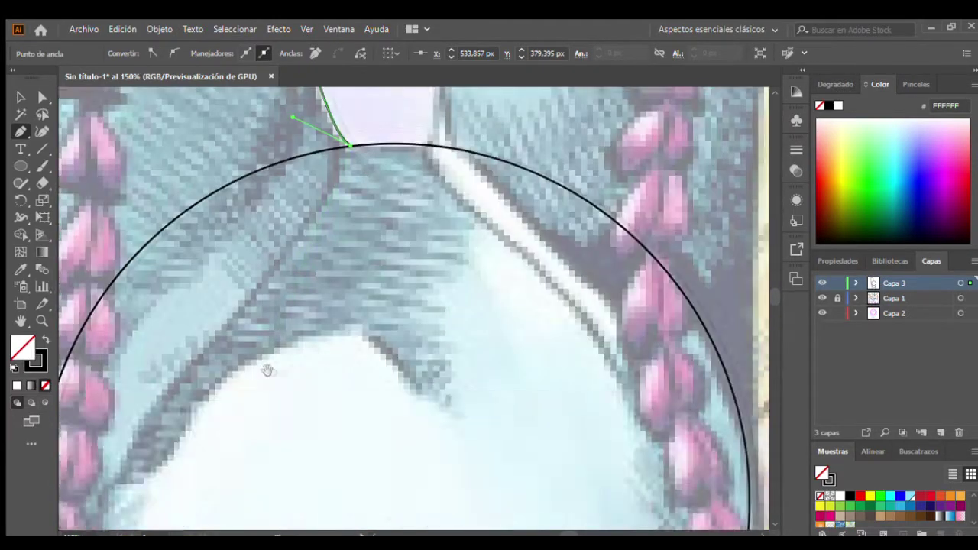
scroll(267, 371, down, 1)
Step: Extend the left contour down beside the braid, undoing a stray anchor, and begin the right crest edge
click(493, 331)
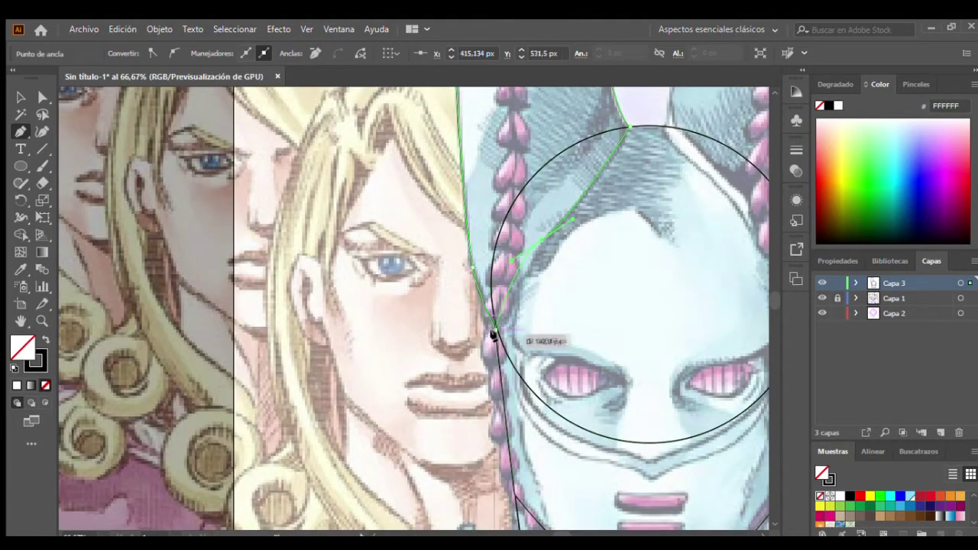
scroll(540, 242, up, 2)
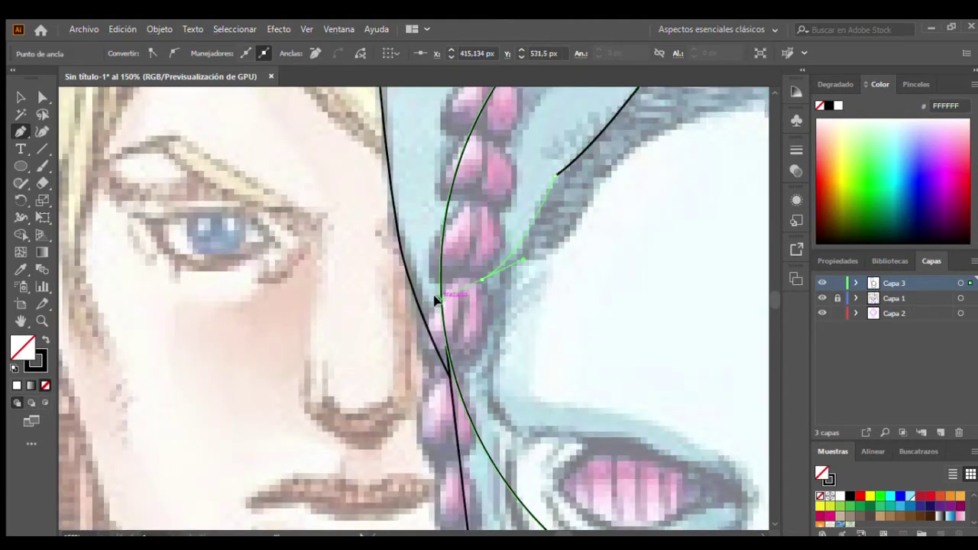
key(ctrl+z)
click(519, 262)
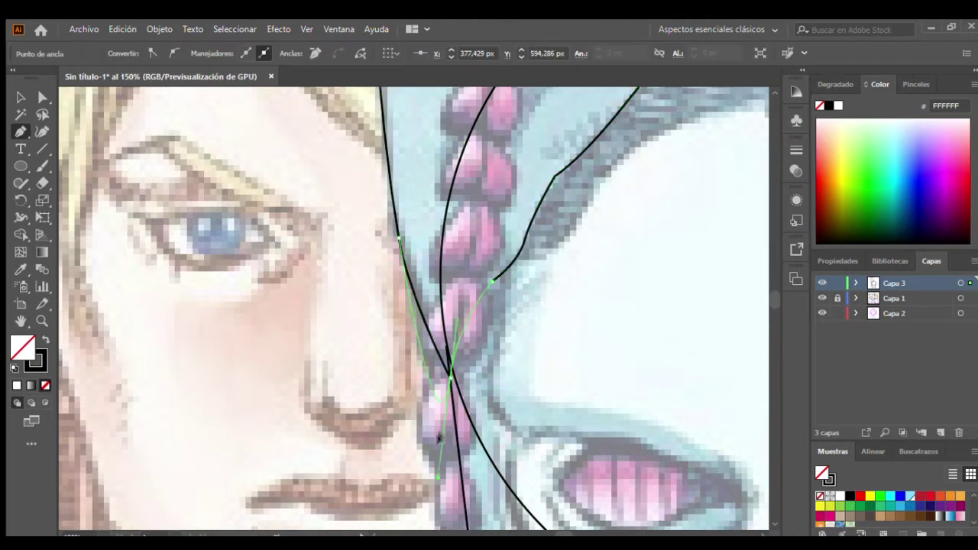
drag(450, 377, 442, 386)
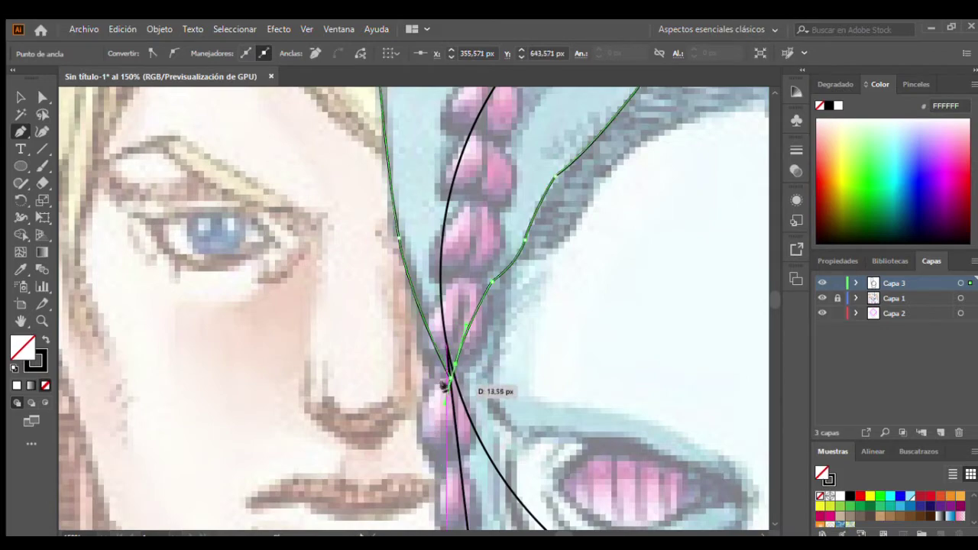
scroll(451, 378, down, 5)
scroll(496, 321, up, 5)
scroll(540, 231, left, 2)
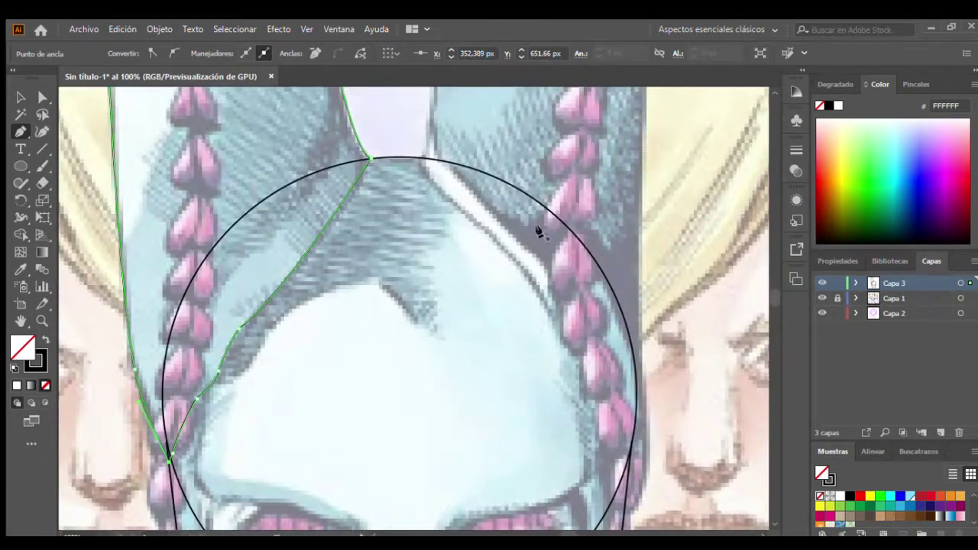
ctrl+click(421, 172)
drag(516, 264, 635, 353)
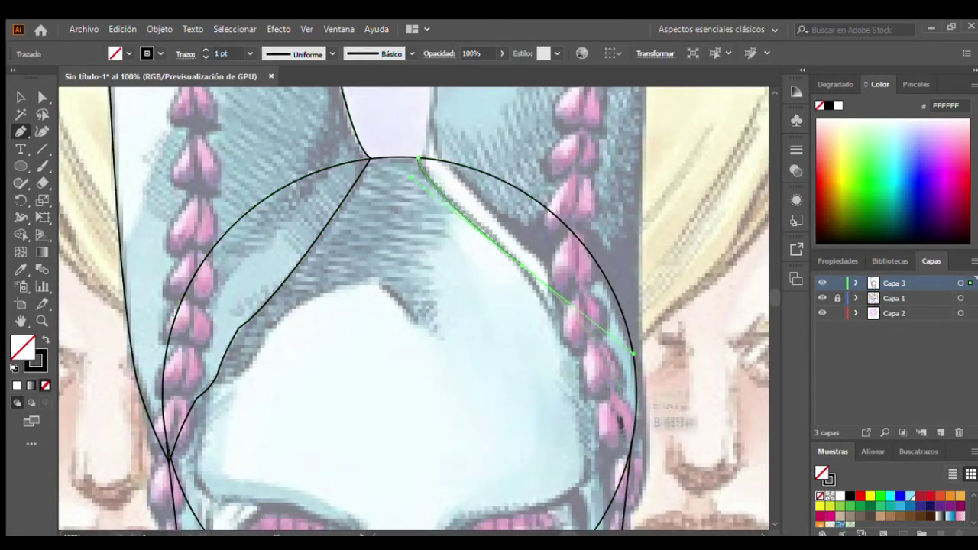
Step: Anchor the right crest edge on the face circle's outline, checking it by scrolling
scroll(617, 353, down, 3)
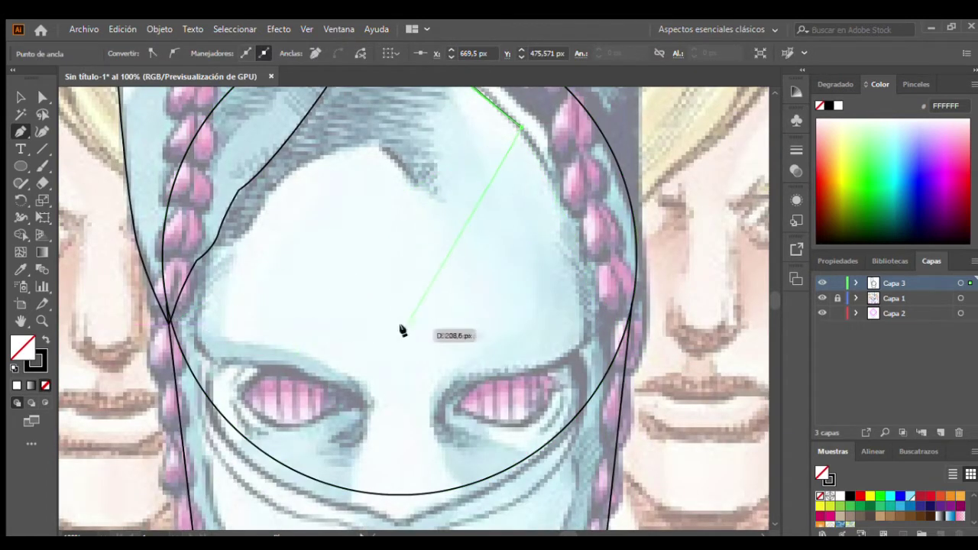
scroll(626, 324, up, 1)
click(628, 380)
scroll(628, 380, down, 5)
scroll(634, 295, down, 1)
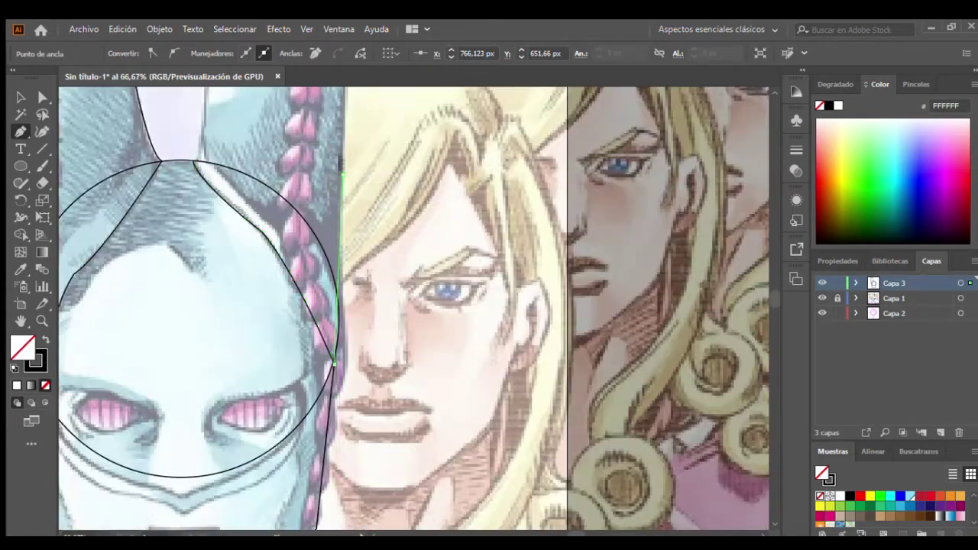
scroll(341, 401, up, 2)
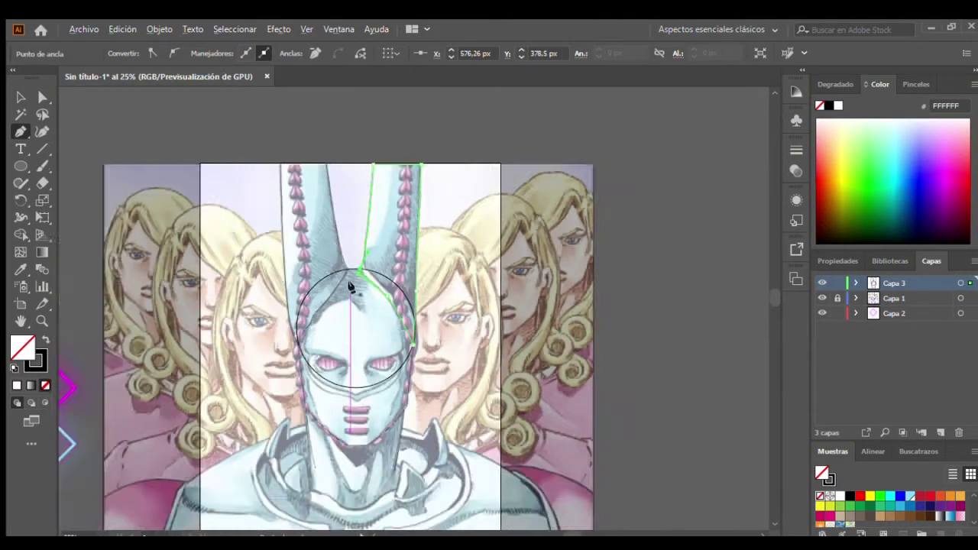
scroll(352, 275, up, 3)
scroll(436, 244, up, 1)
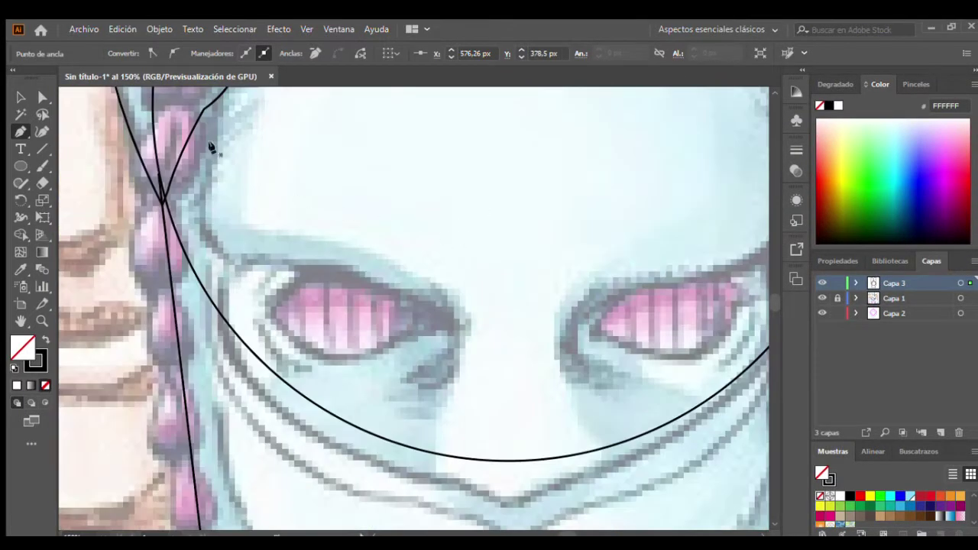
Step: Draw curved brow lines arching over the left and right eyes
drag(217, 139, 197, 219)
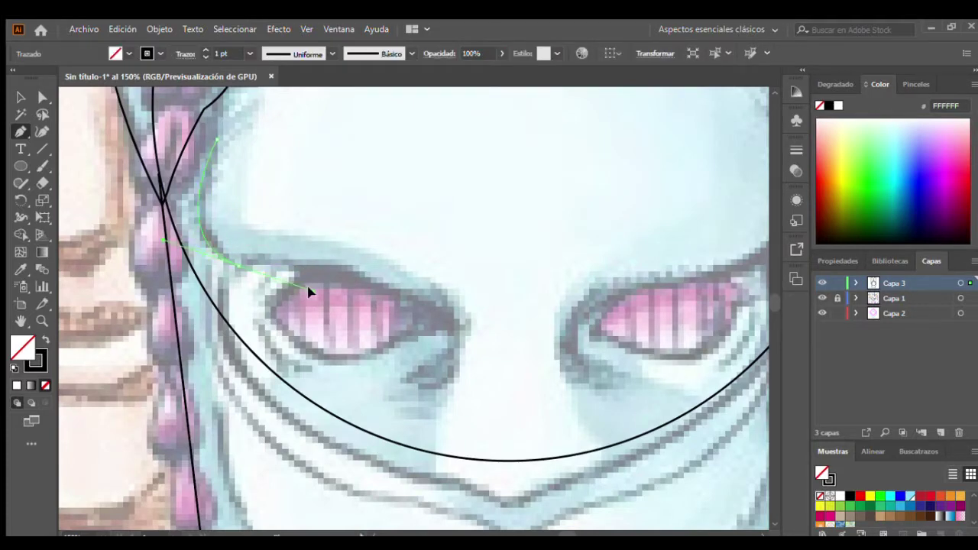
drag(459, 331, 541, 409)
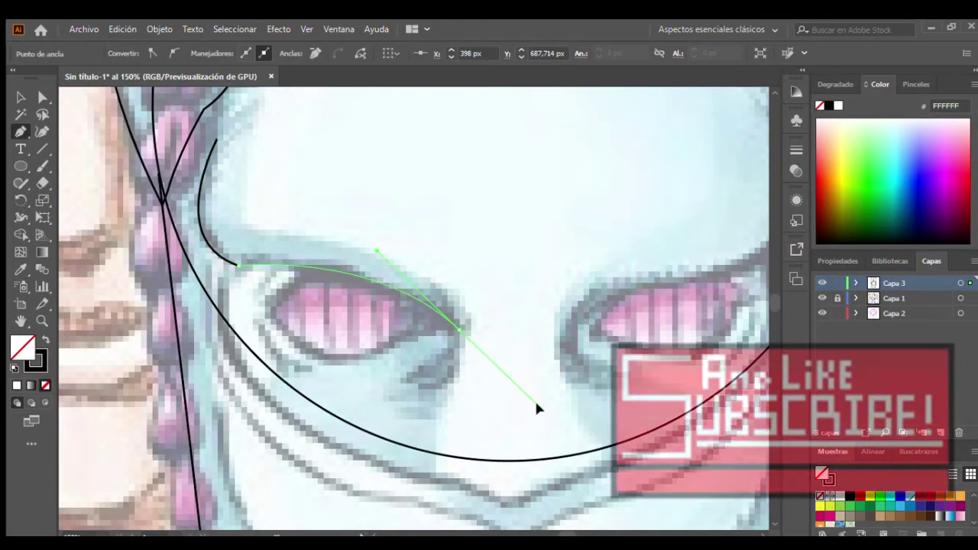
scroll(378, 219, up, 1)
scroll(568, 301, right, 2)
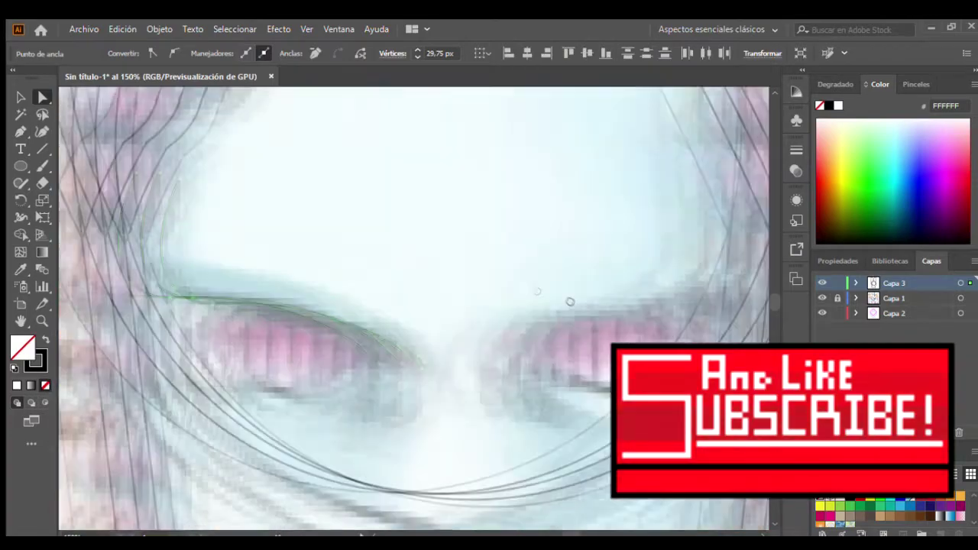
key(p)
drag(725, 248, 625, 330)
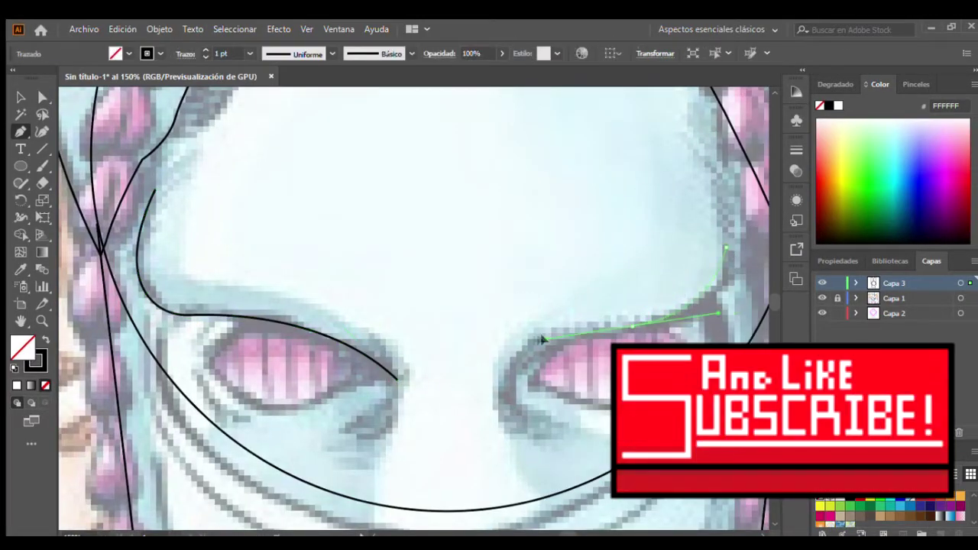
drag(503, 396, 497, 434)
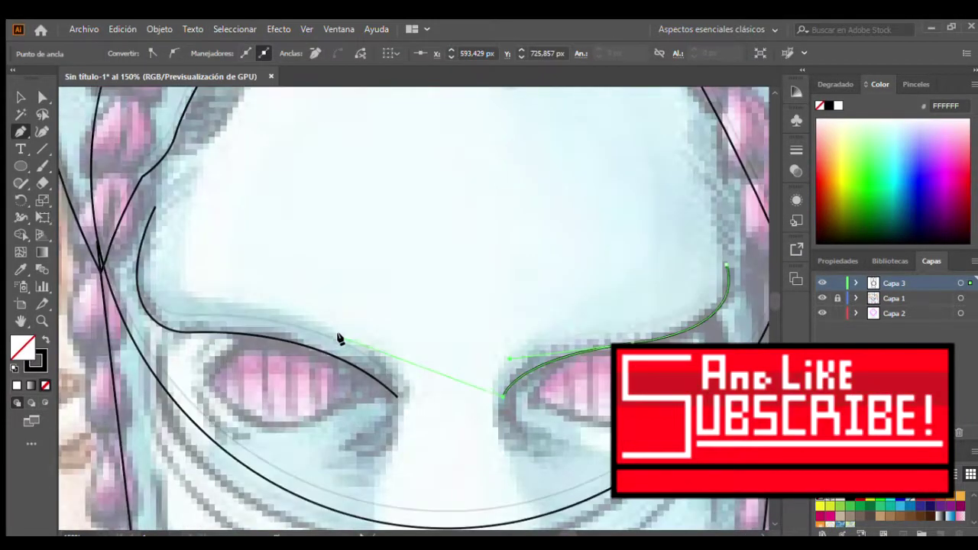
scroll(340, 339, down, 2)
scroll(408, 244, down, 3)
scroll(436, 324, down, 3)
scroll(404, 269, up, 2)
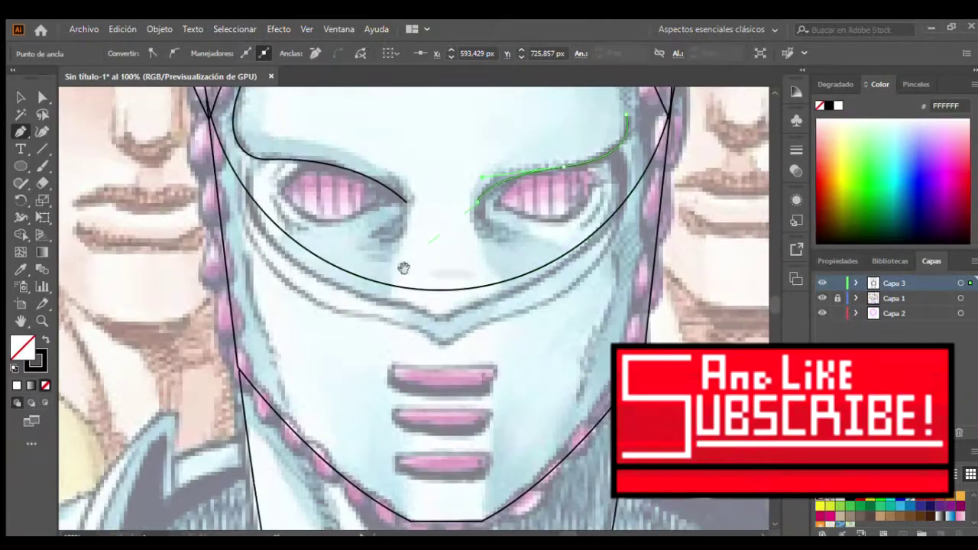
Step: Draw the V-shaped visor line across the face with a sharp corner at the centre
click(247, 167)
drag(370, 299, 508, 337)
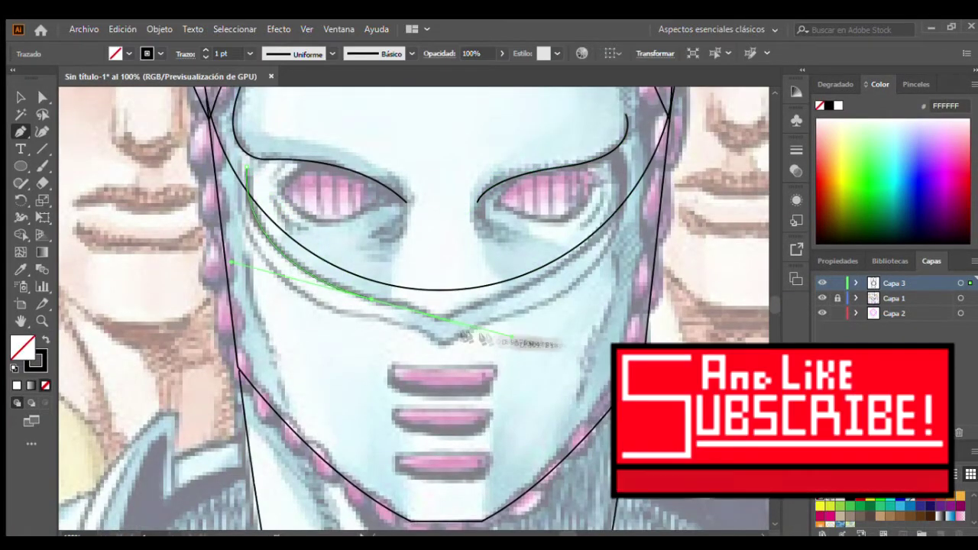
click(441, 319)
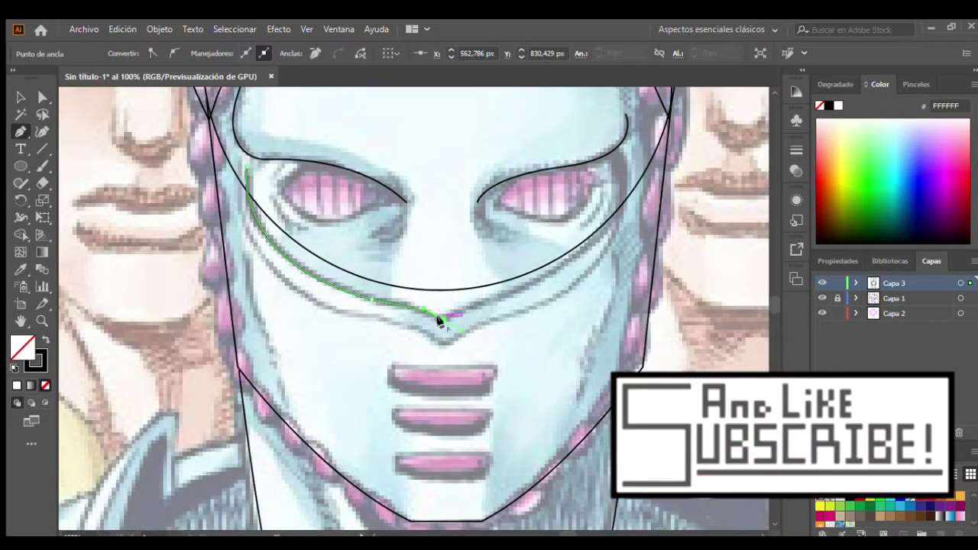
scroll(621, 171, up, 4)
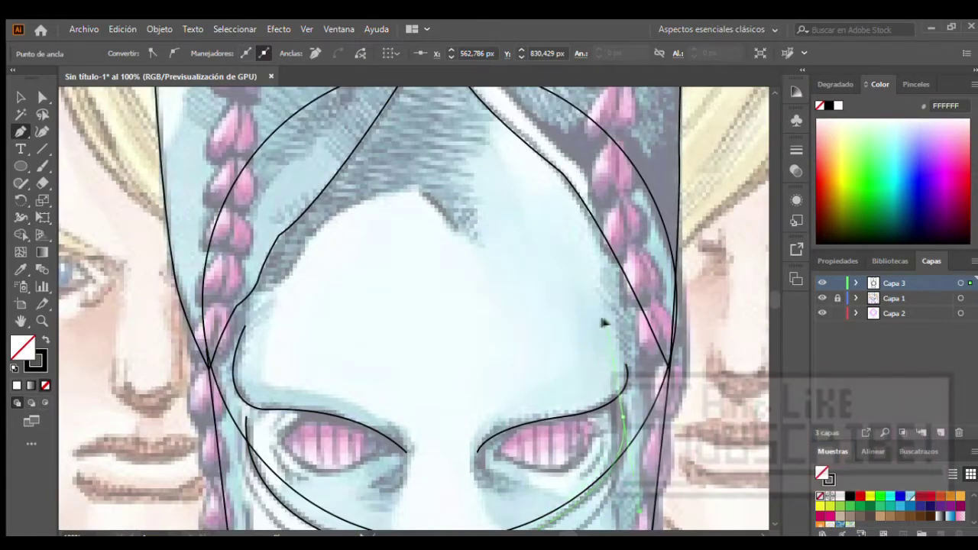
scroll(594, 323, down, 4)
drag(620, 160, 560, 341)
Step: Inspect the visor line's anchor points, then deselect it
key(a)
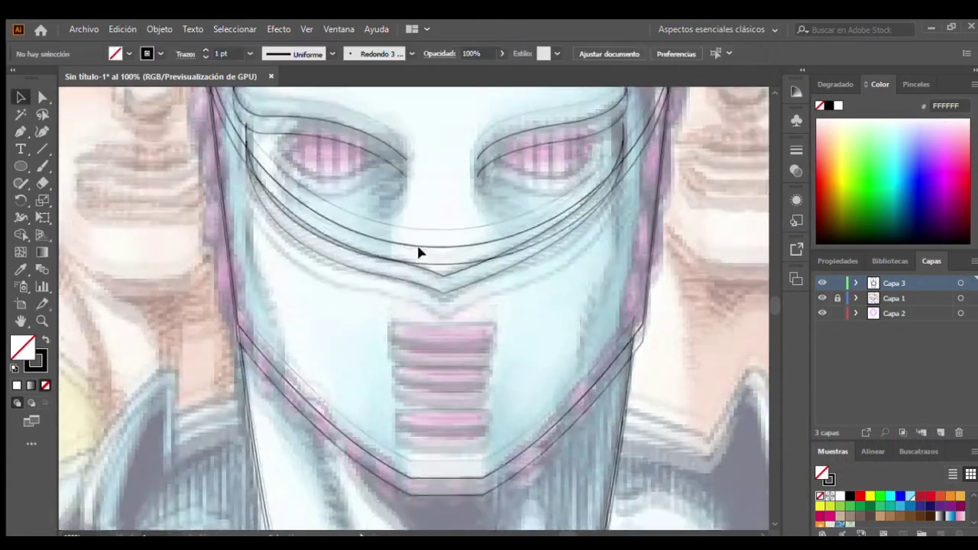
scroll(415, 283, up, 1)
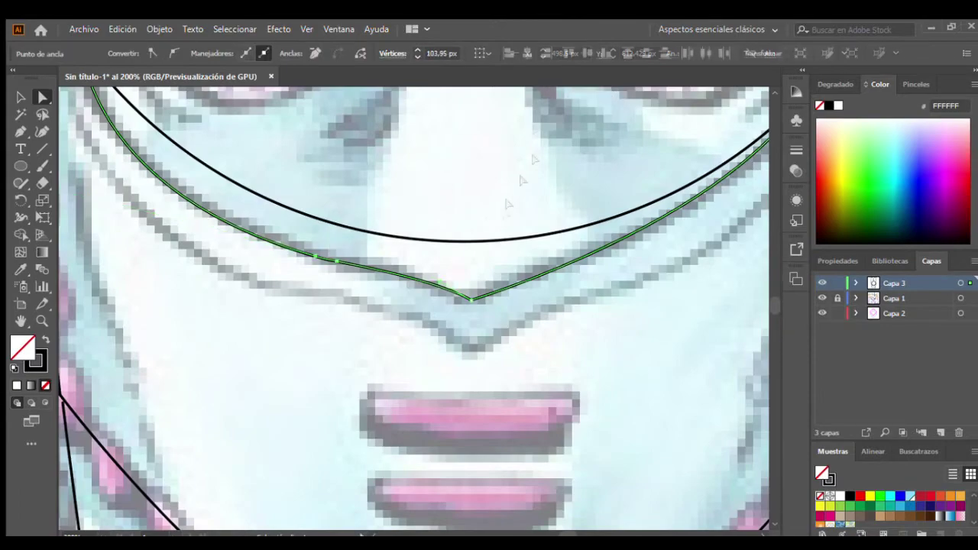
scroll(367, 229, down, 3)
scroll(383, 186, up, 4)
scroll(385, 186, up, 2)
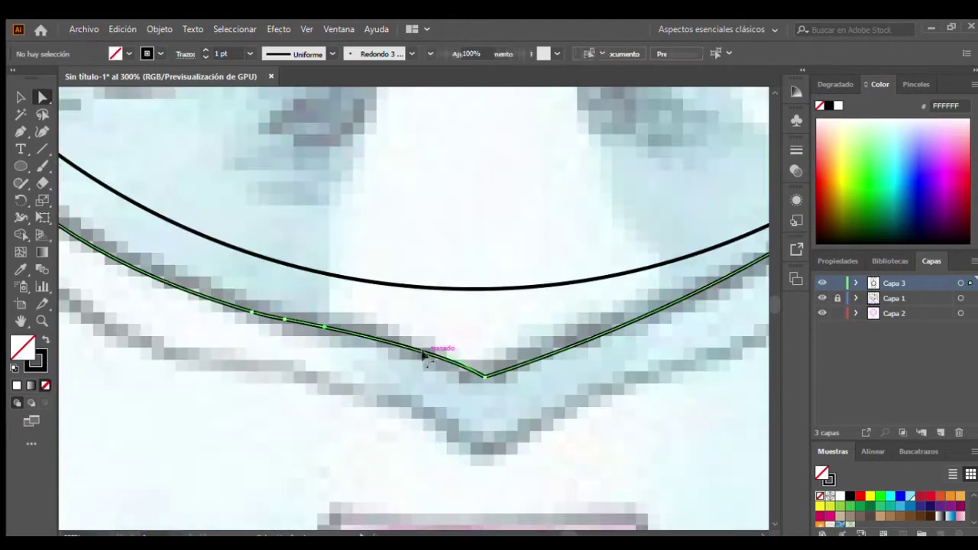
scroll(360, 288, down, 3)
scroll(351, 321, up, 3)
click(337, 350)
scroll(344, 360, down, 3)
click(477, 286)
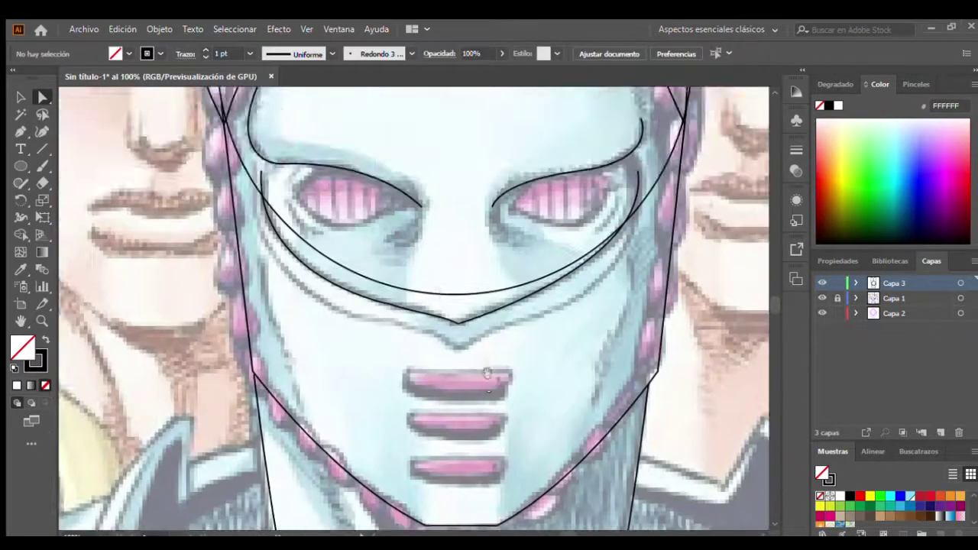
scroll(477, 286, up, 1)
scroll(421, 239, up, 1)
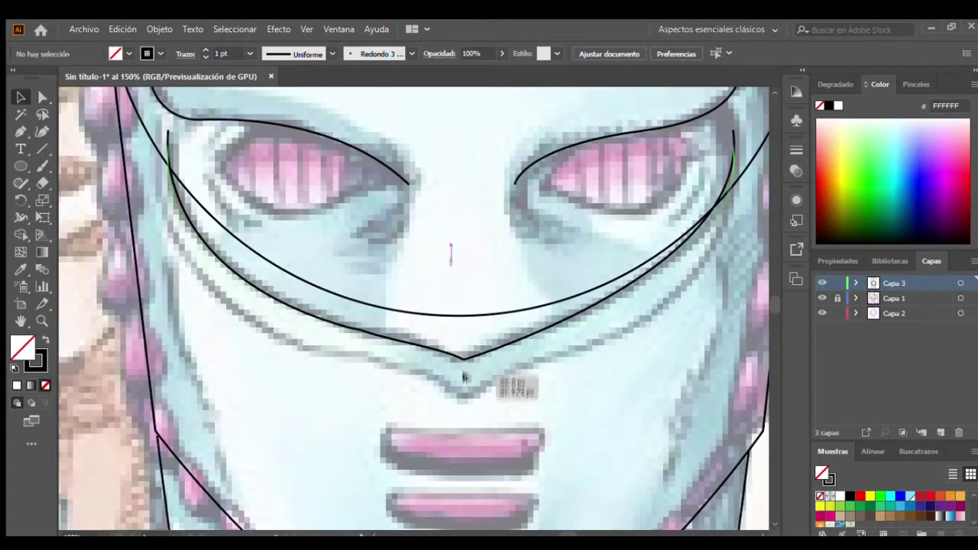
Step: Draw the left half of the lower V curve and mirror a copy onto the right side
drag(464, 398, 465, 399)
key(ctrl+z)
drag(314, 351, 465, 399)
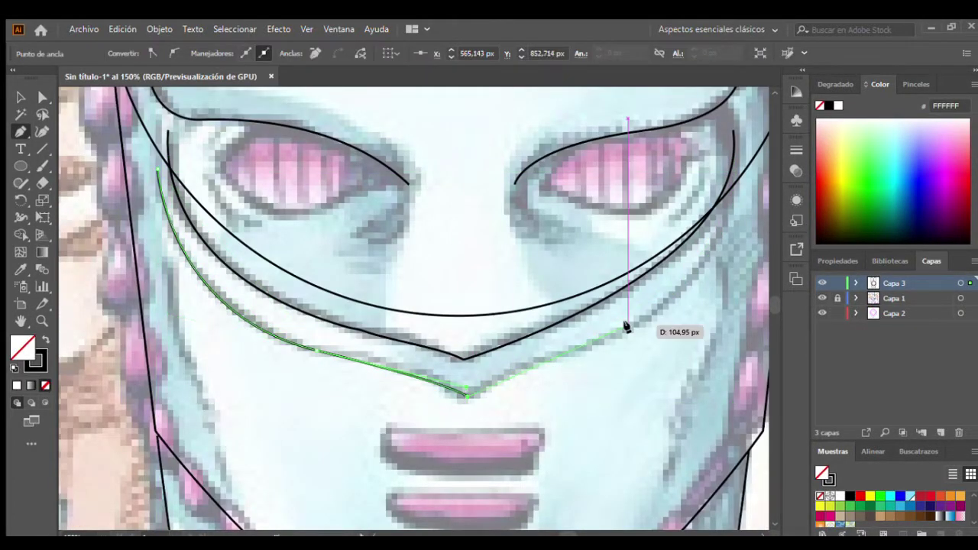
key(v)
click(337, 383)
drag(350, 359, 570, 357)
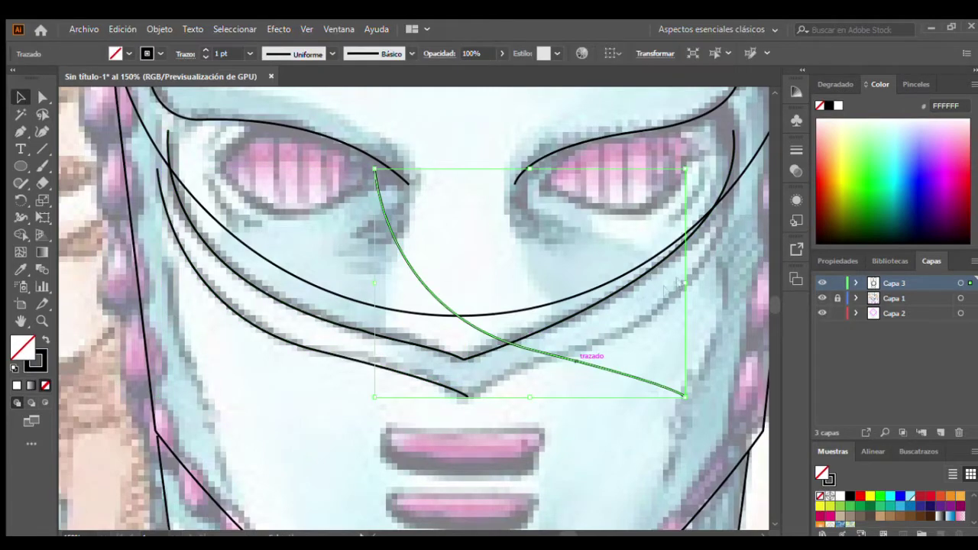
drag(679, 284, 381, 284)
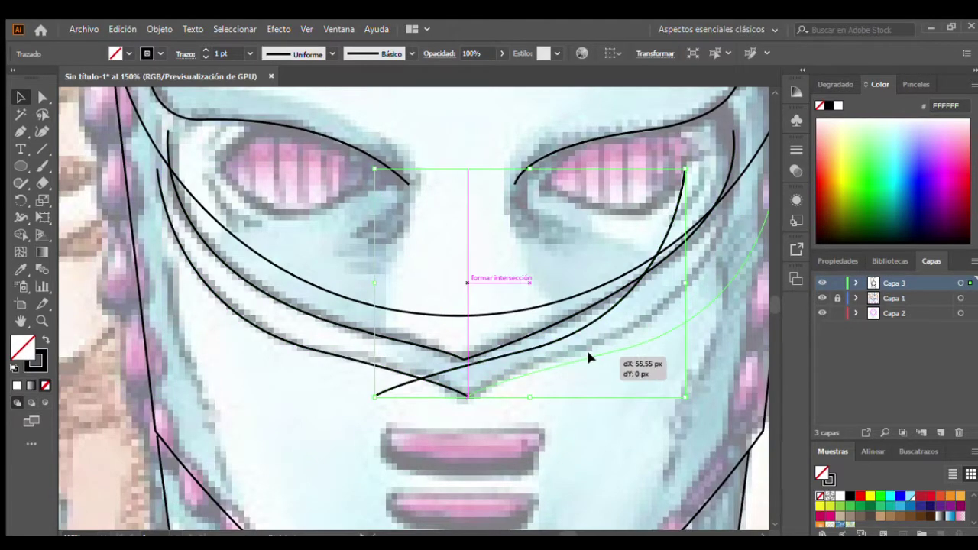
drag(589, 357, 596, 357)
key(ctrl+shift+a)
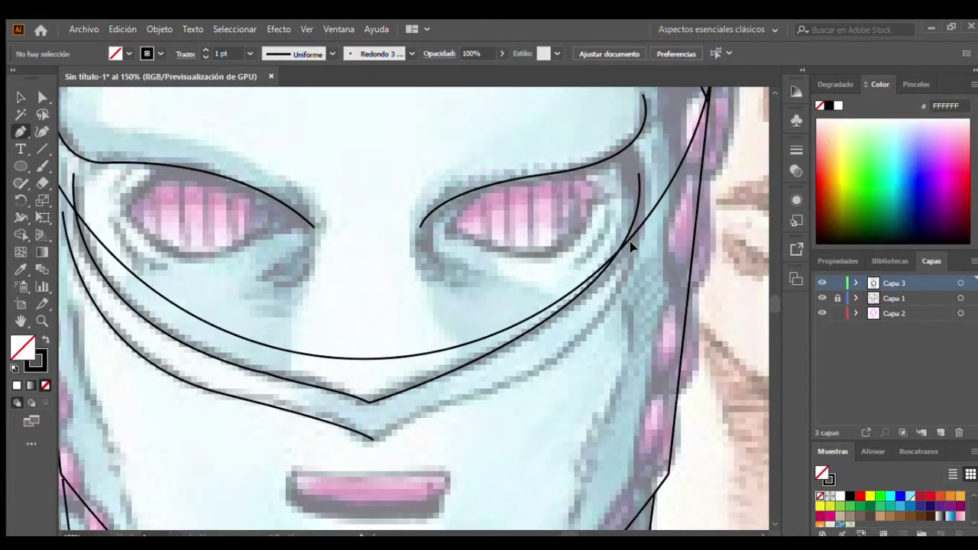
Step: Join both halves into one V line, then begin outlining the top mouth slit
click(638, 241)
drag(370, 447, 371, 447)
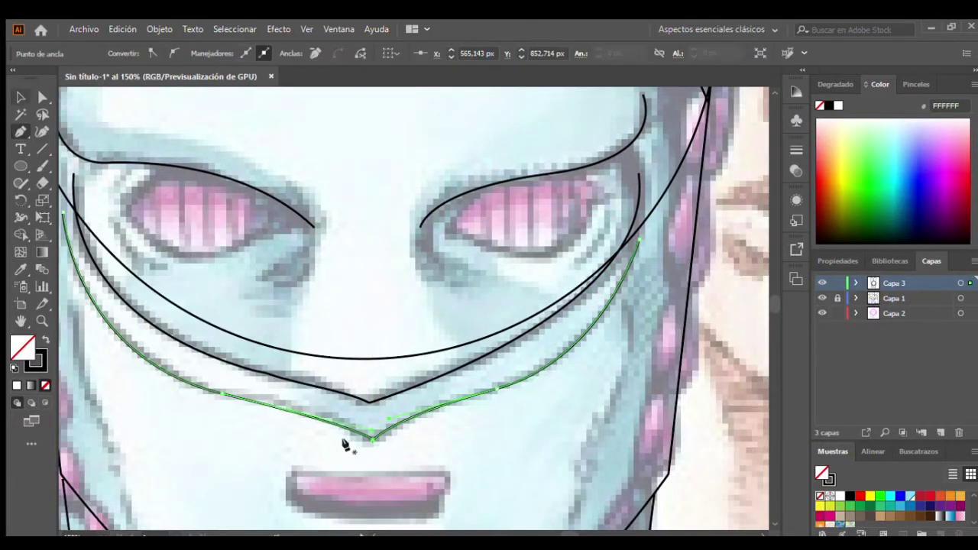
key(v)
scroll(389, 443, up, 4)
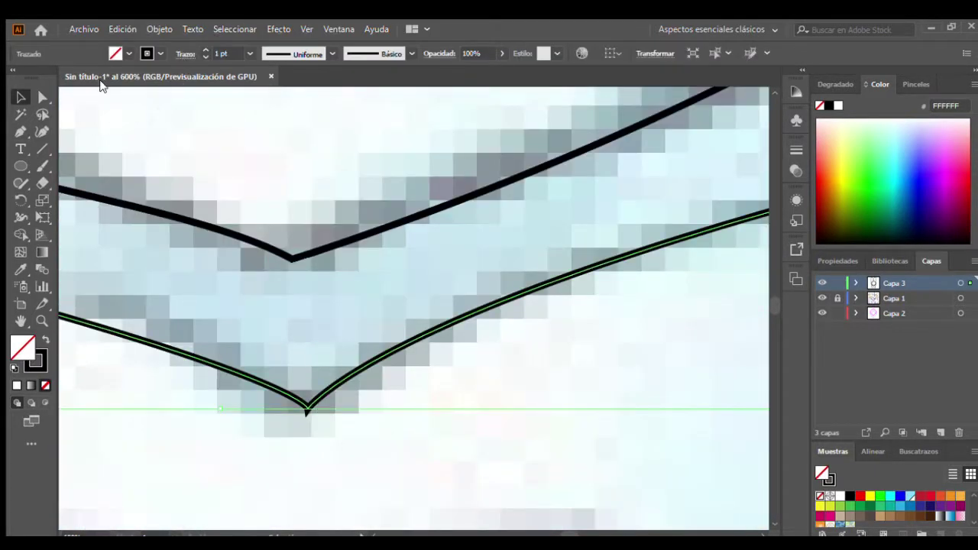
click(311, 302)
scroll(312, 302, down, 6)
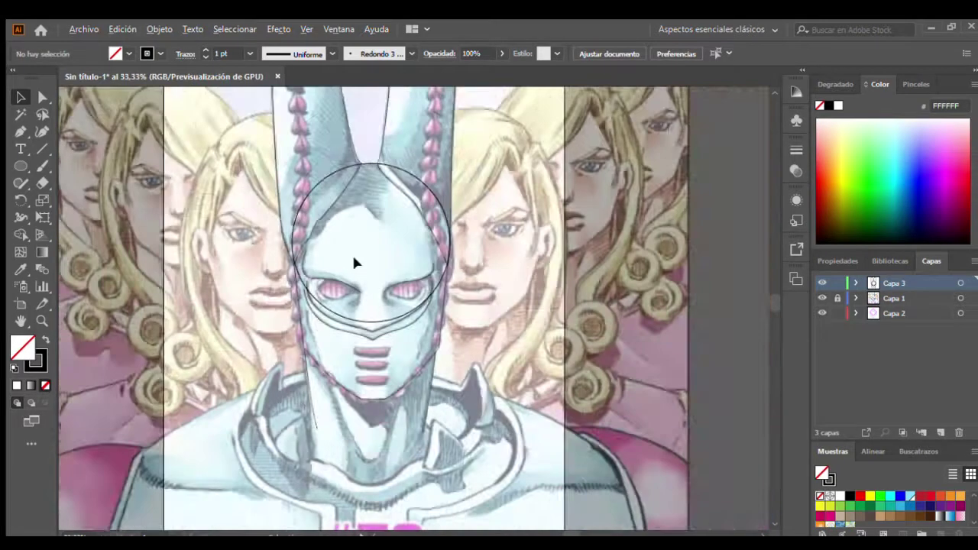
scroll(363, 210, up, 3)
scroll(363, 210, up, 2)
key(p)
click(308, 237)
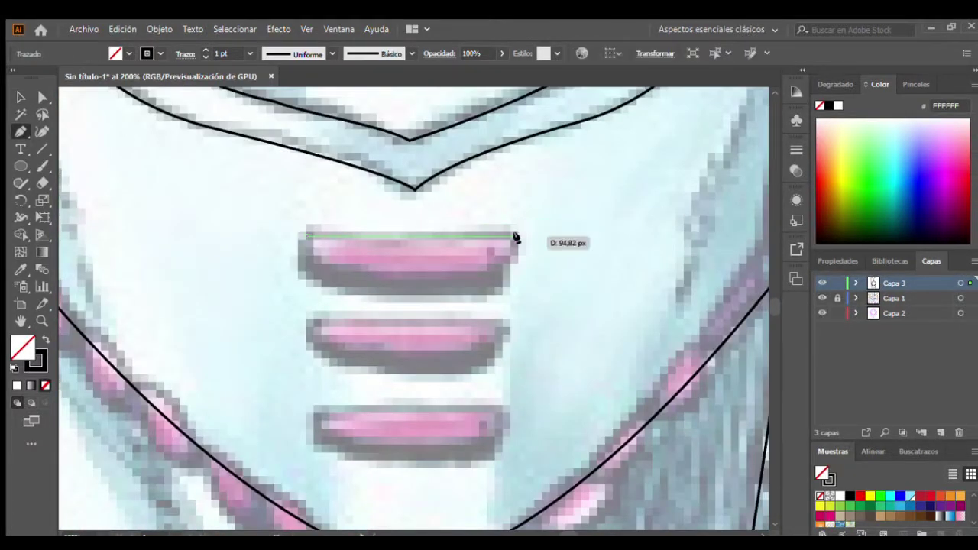
Step: Finish the top mouth slit's half-round outline and copy it onto the second slit
click(512, 236)
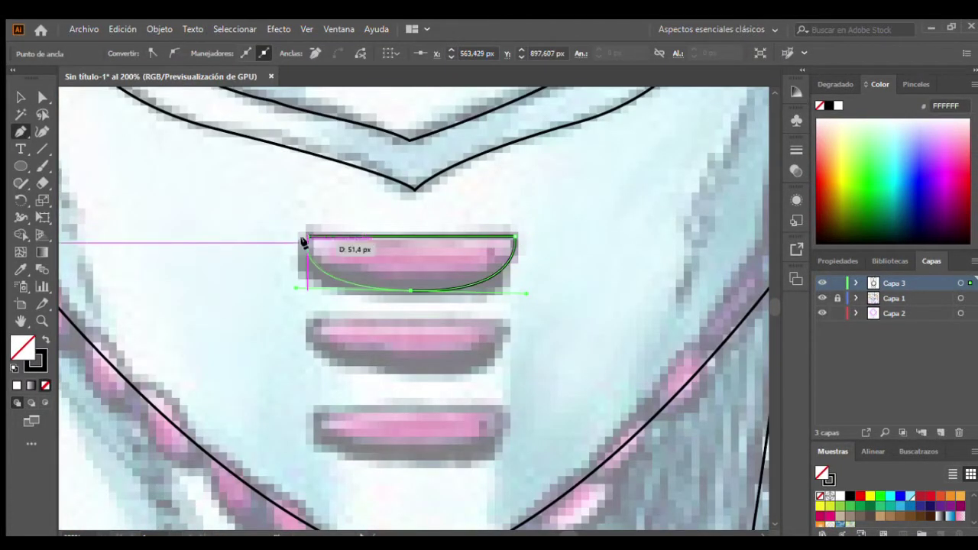
mouse_move(411, 292)
mouse_down()
mouse_move(427, 371)
mouse_move(416, 372)
mouse_move(416, 430)
mouse_up()
click(509, 294)
scroll(508, 295, down, 3)
scroll(508, 294, up, 1)
key(p)
Step: Draw curved crease lines down the left and right lower sides of the mask
click(339, 207)
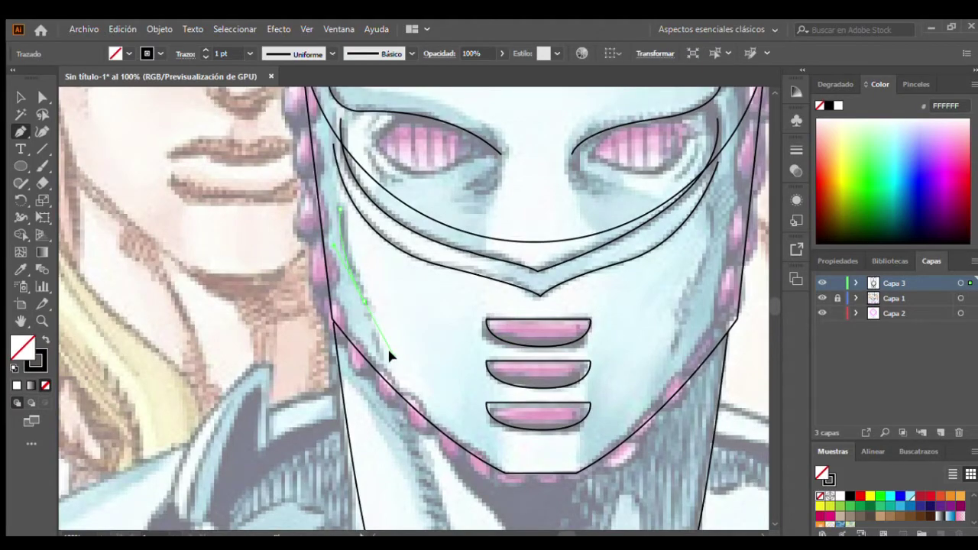
drag(361, 300, 391, 355)
scroll(373, 352, up, 2)
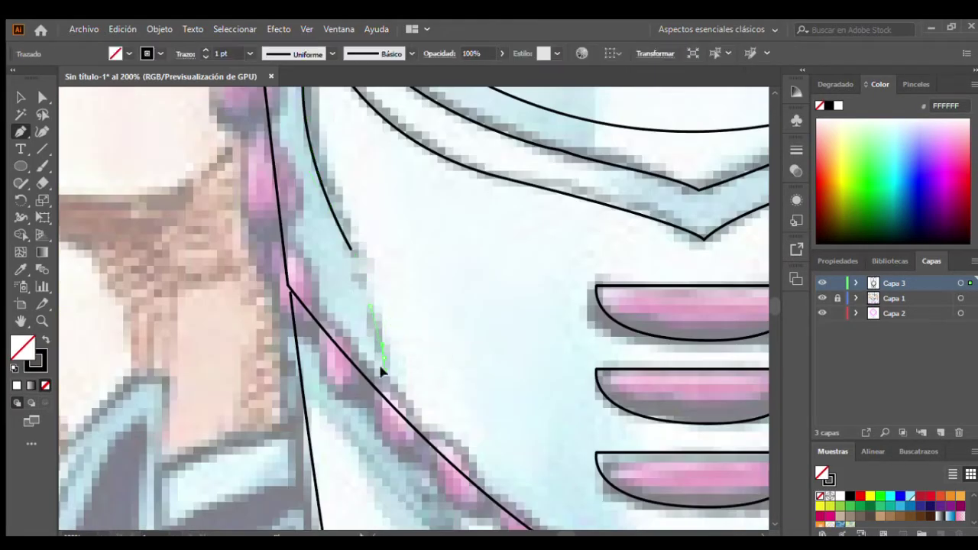
key(v)
click(463, 336)
scroll(464, 335, down, 1)
key(p)
drag(443, 246, 429, 345)
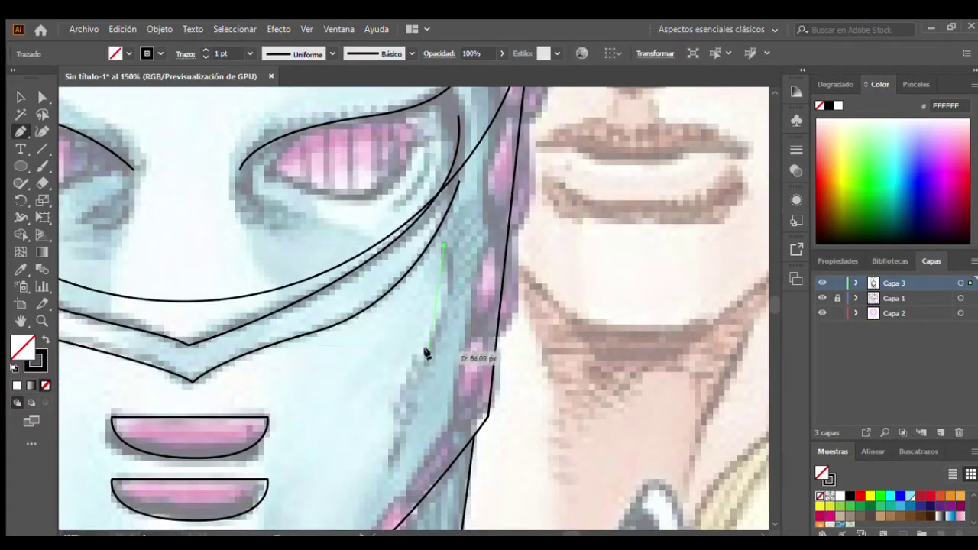
drag(393, 440, 388, 467)
key(v)
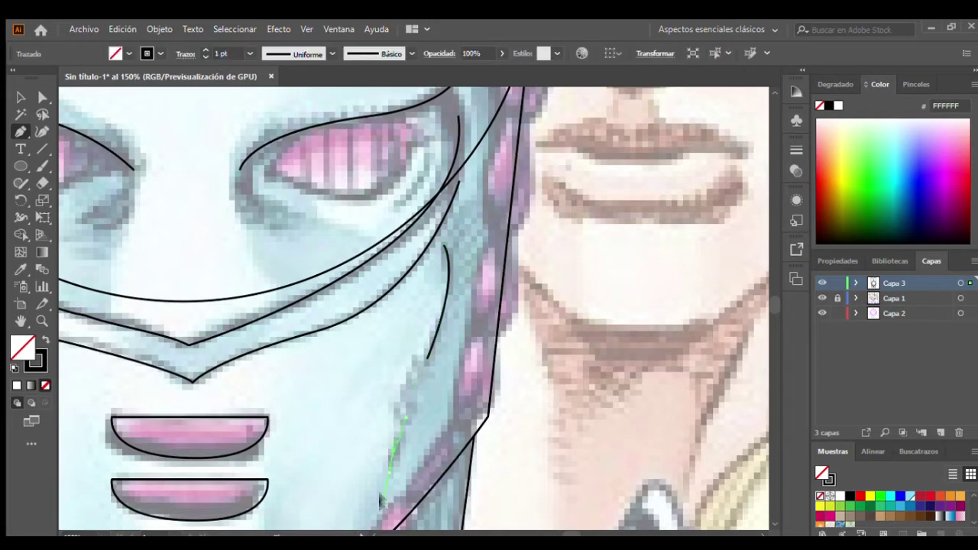
Step: Check the mask outline, deselect the paths, and fit the whole face in view
scroll(420, 339, down, 3)
scroll(421, 343, down, 2)
click(420, 342)
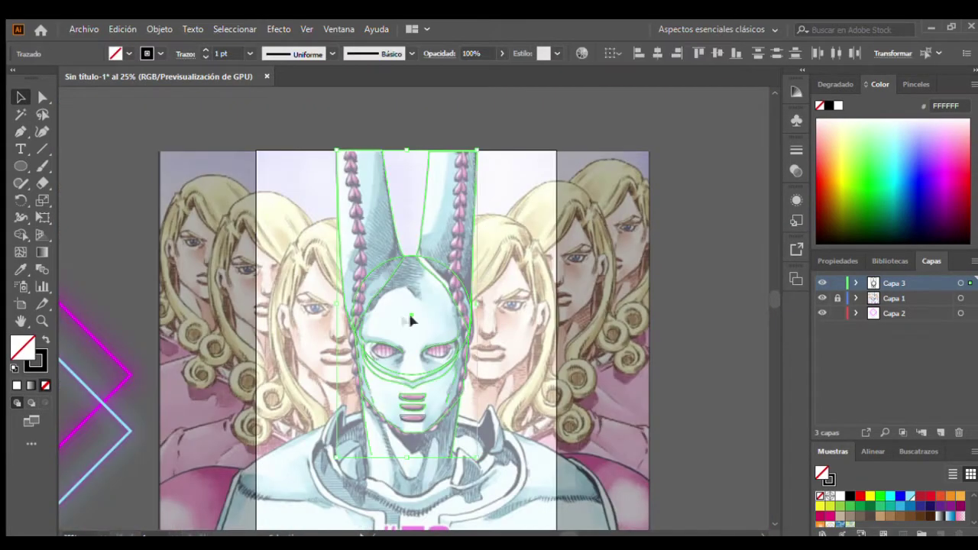
scroll(411, 321, up, 1)
scroll(411, 321, up, 1)
scroll(410, 321, up, 1)
scroll(344, 400, up, 3)
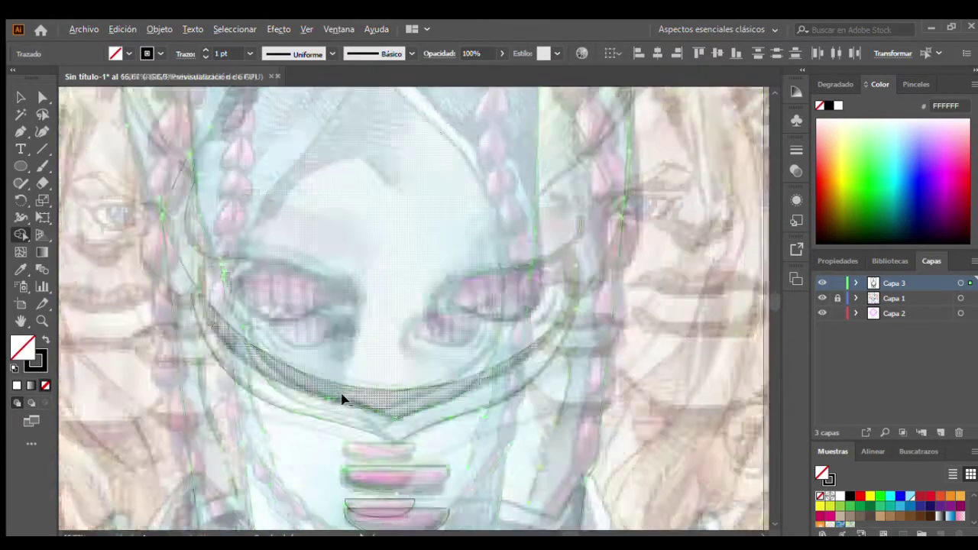
scroll(103, 207, down, 1)
scroll(312, 236, up, 3)
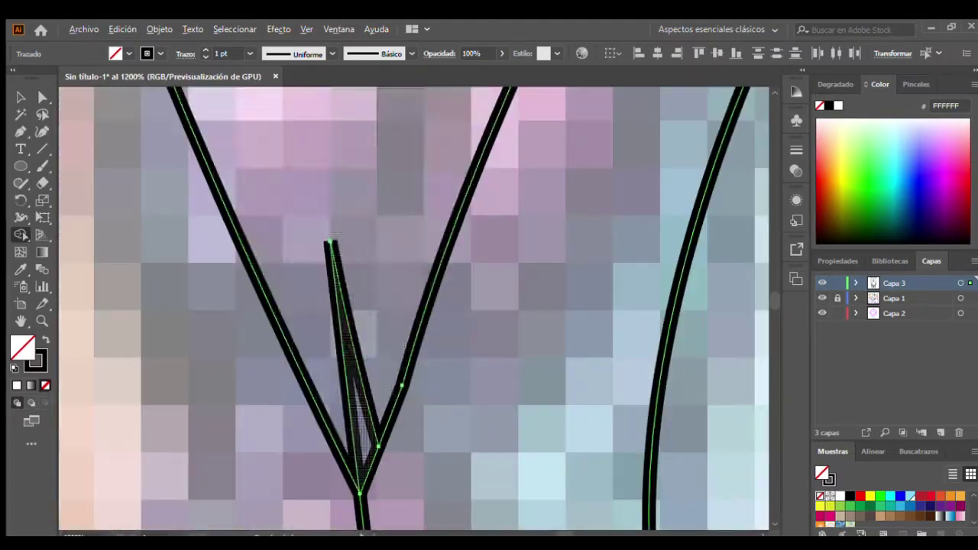
scroll(428, 286, down, 3)
scroll(566, 273, up, 1)
scroll(565, 274, up, 2)
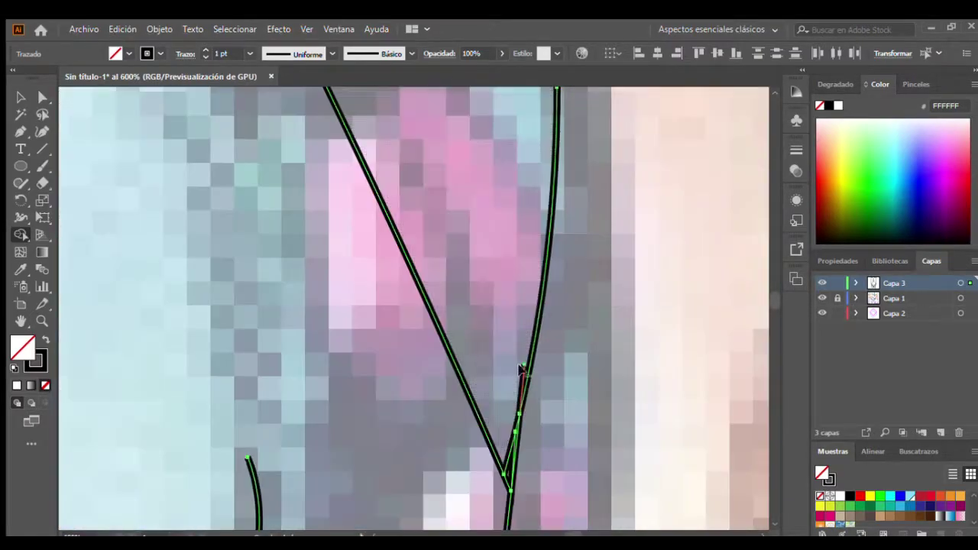
key(v)
click(544, 413)
scroll(489, 420, up, 3)
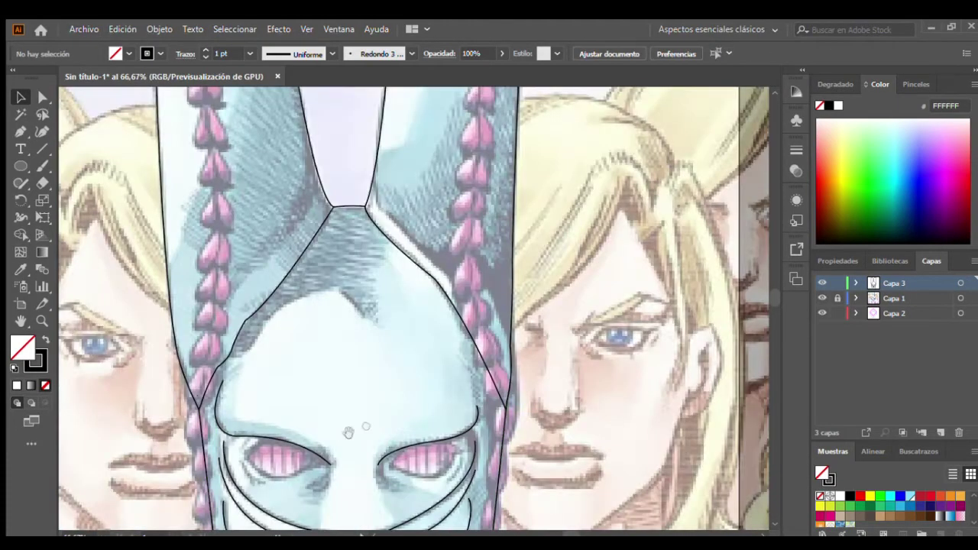
key(ctrl+1)
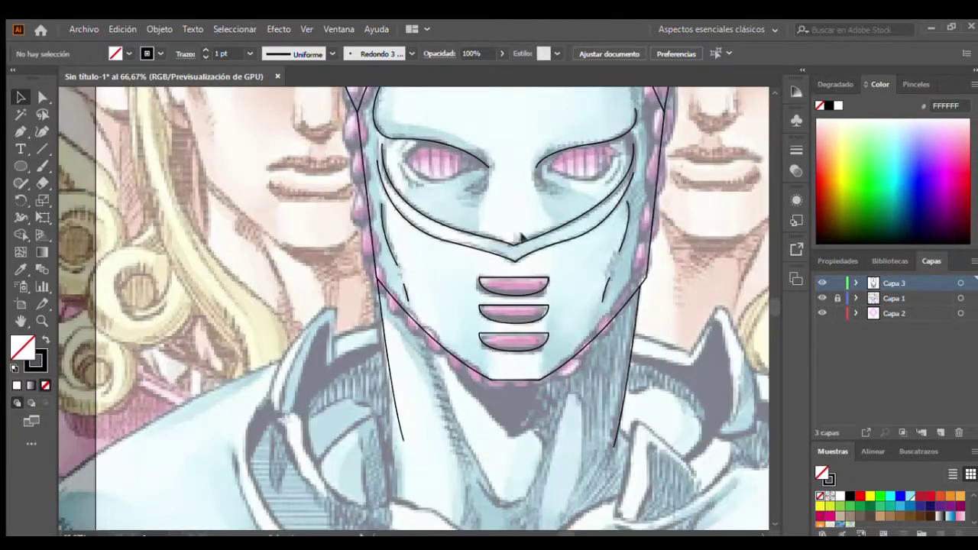
scroll(511, 310, up, 2)
scroll(507, 305, up, 1)
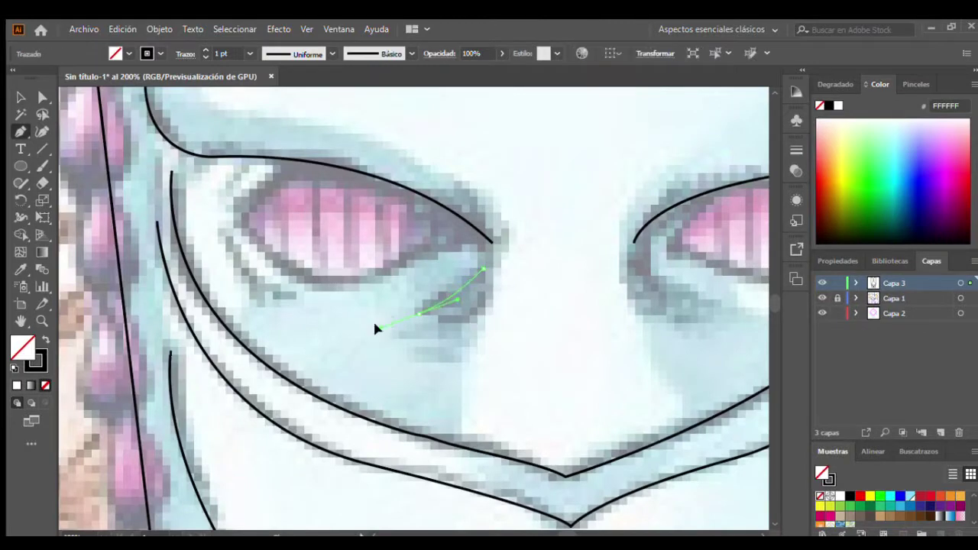
Step: Draw short curved crease lines beneath the left and right eyes
ctrl+click(375, 329)
click(483, 296)
drag(439, 319, 405, 316)
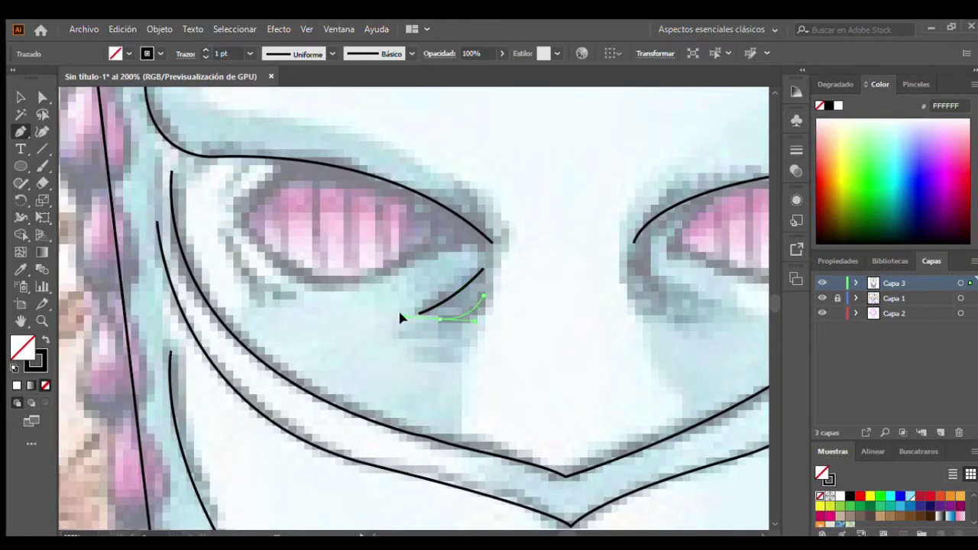
scroll(535, 290, right, 3)
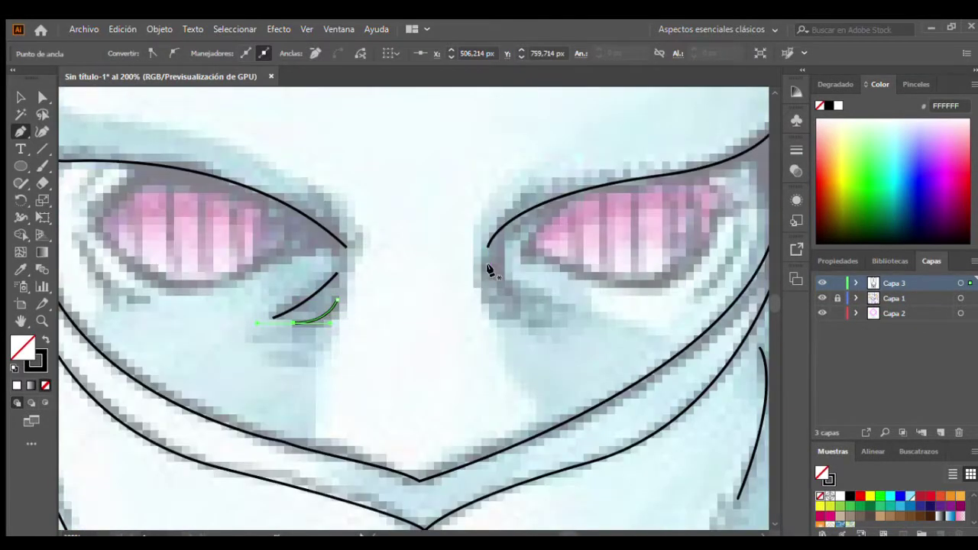
ctrl+click(502, 269)
click(497, 272)
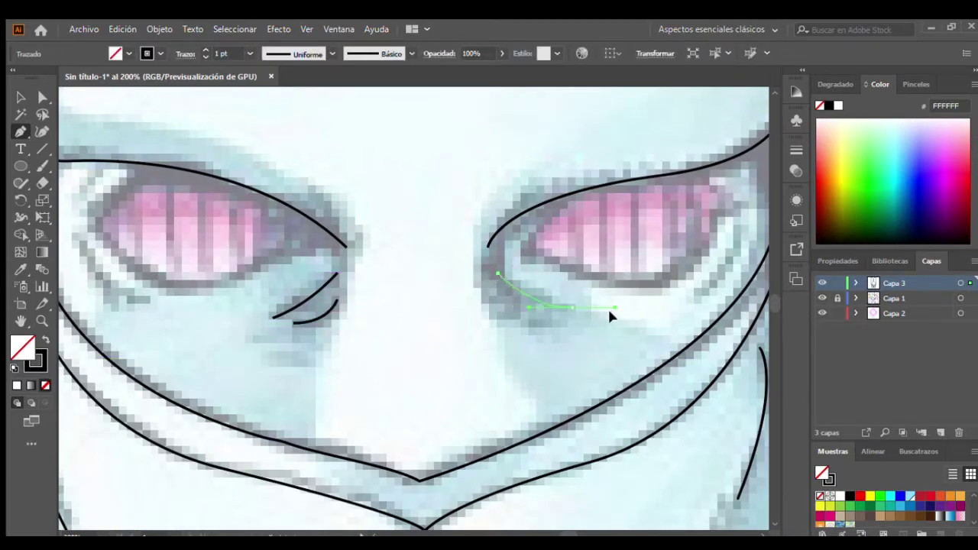
drag(609, 312, 611, 312)
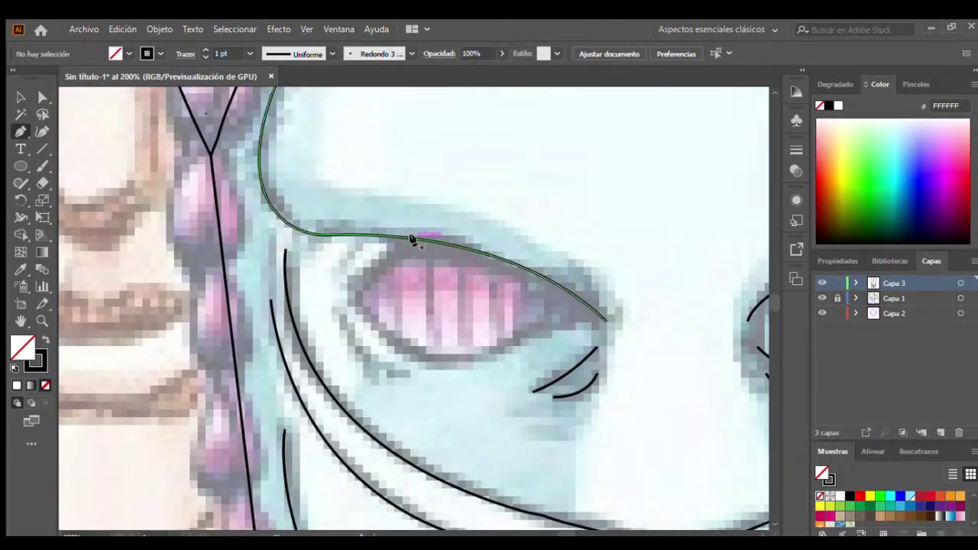
Step: Outline the left eye opening as a closed almond-shaped path
click(412, 239)
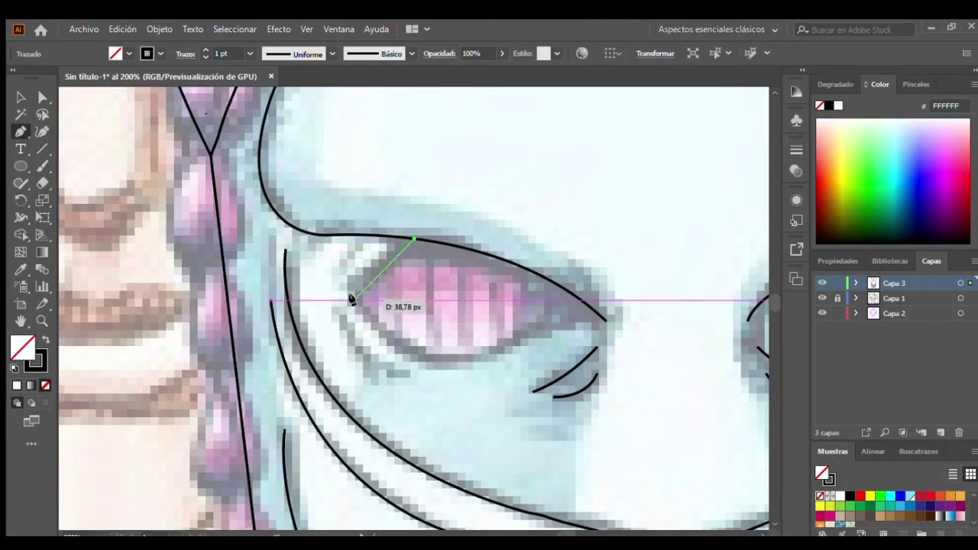
drag(345, 345, 542, 336)
drag(594, 316, 719, 248)
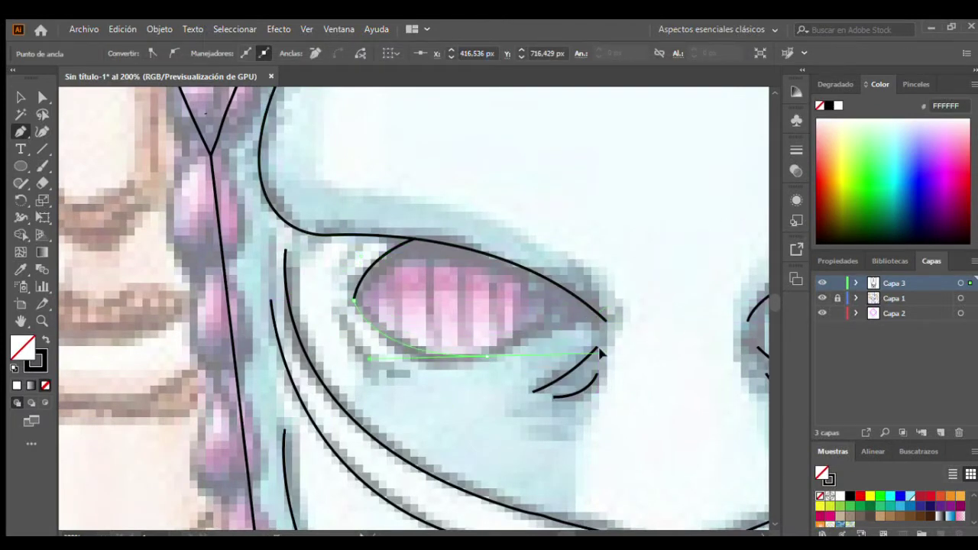
mouse_move(585, 305)
mouse_down()
mouse_move(642, 285)
mouse_move(598, 309)
mouse_move(630, 246)
mouse_up()
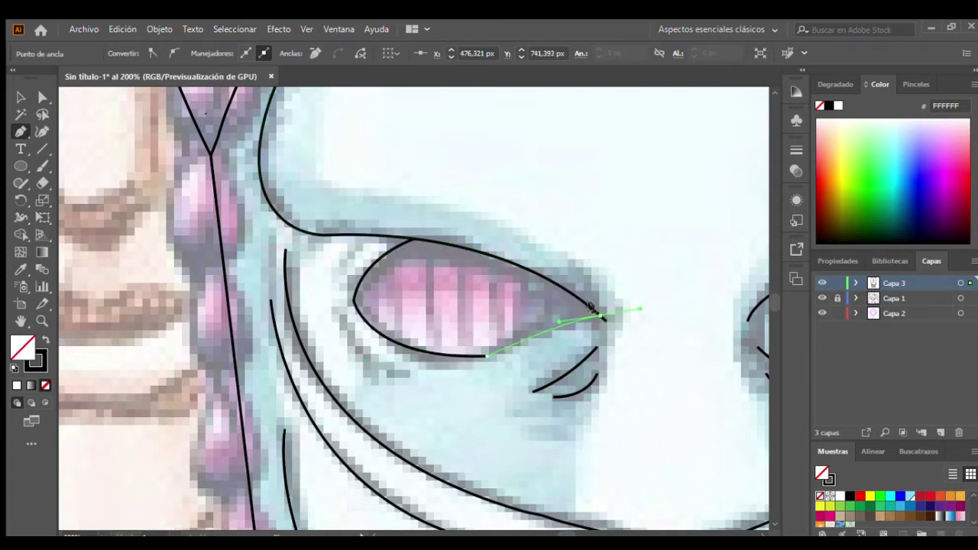
click(414, 239)
key(a)
scroll(578, 289, up, 1)
scroll(577, 283, up, 1)
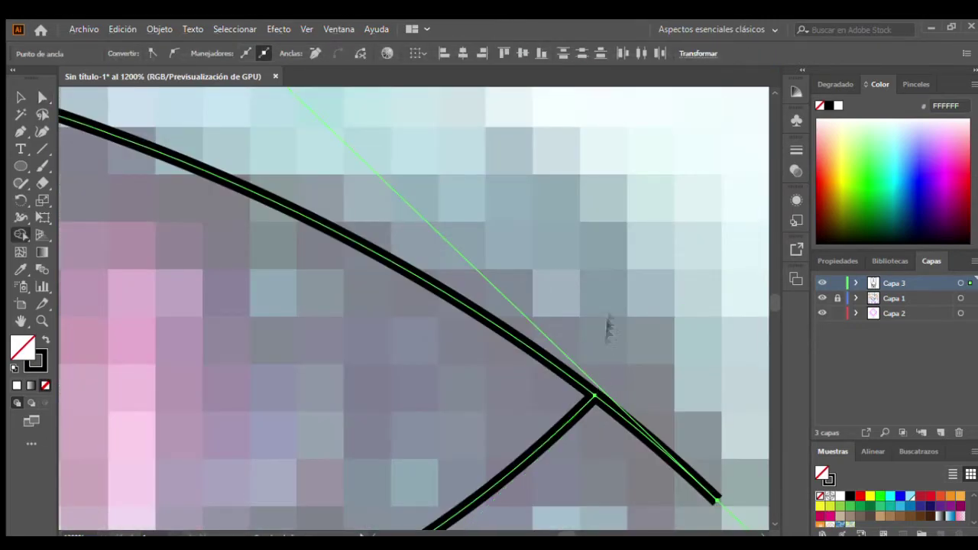
key(v)
scroll(604, 328, down, 3)
scroll(474, 319, down, 2)
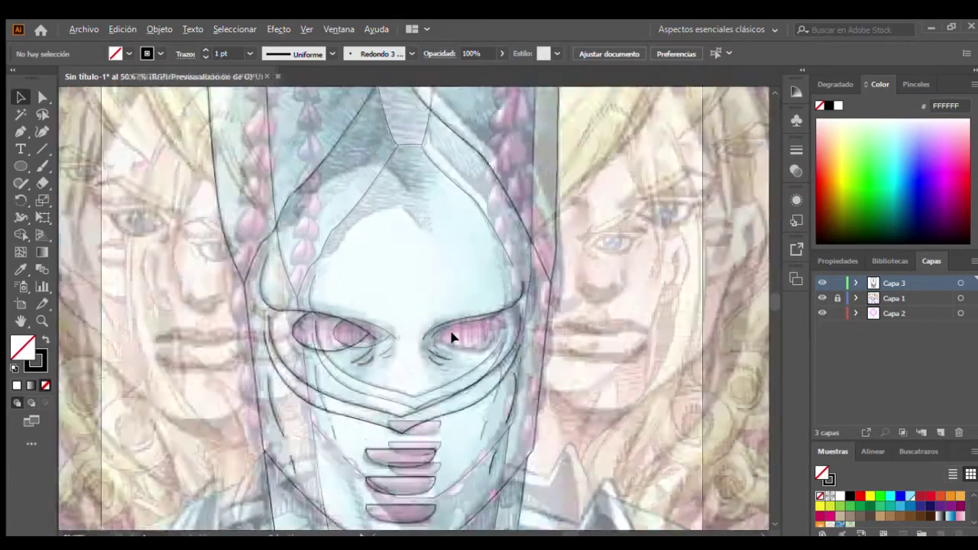
scroll(501, 320, up, 4)
Step: Trace the right eye opening as a closed path after undoing one misplaced anchor
click(431, 228)
drag(342, 315, 318, 370)
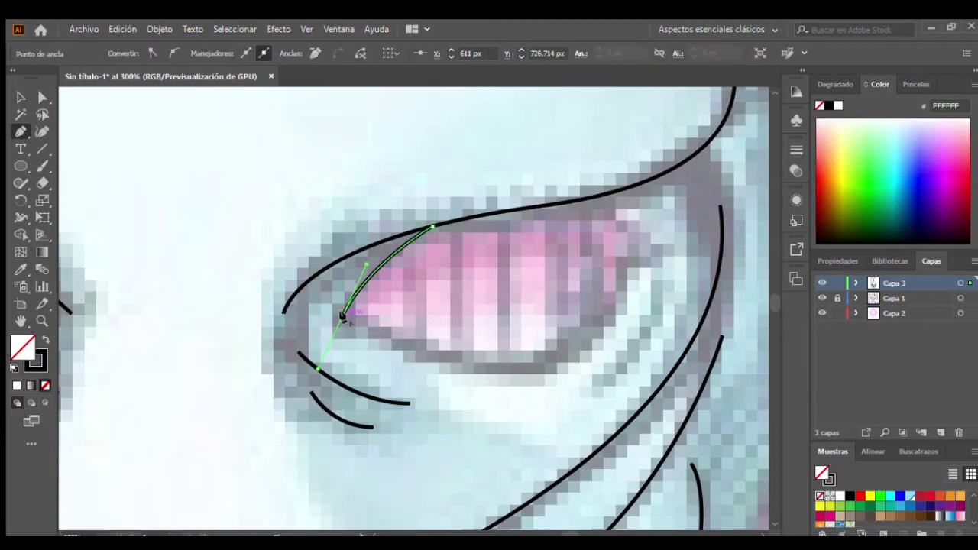
scroll(742, 260, right, 2)
drag(564, 257, 552, 246)
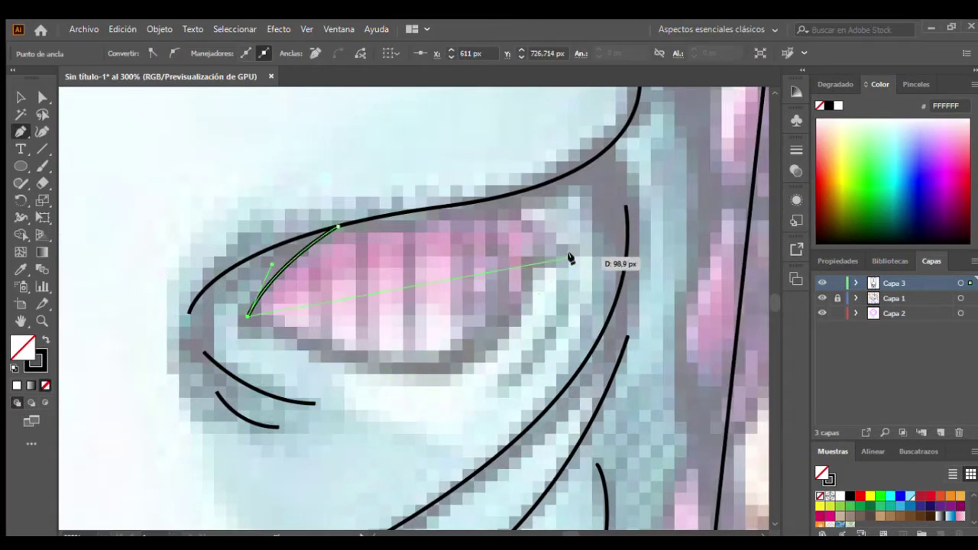
scroll(561, 286, up, 3)
scroll(561, 286, down, 2)
drag(554, 246, 505, 249)
scroll(504, 249, down, 2)
scroll(464, 188, up, 3)
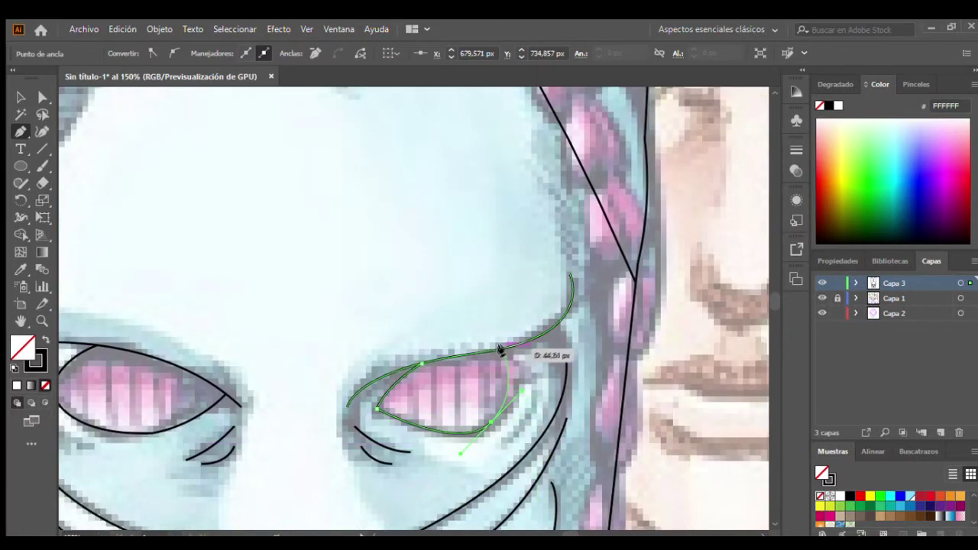
scroll(537, 402, up, 3)
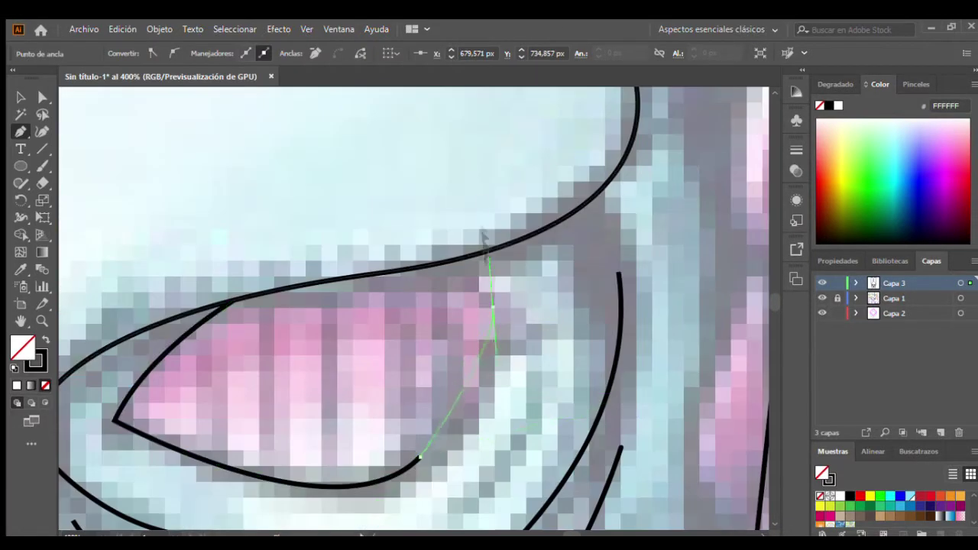
drag(486, 269, 503, 373)
key(ctrl+z)
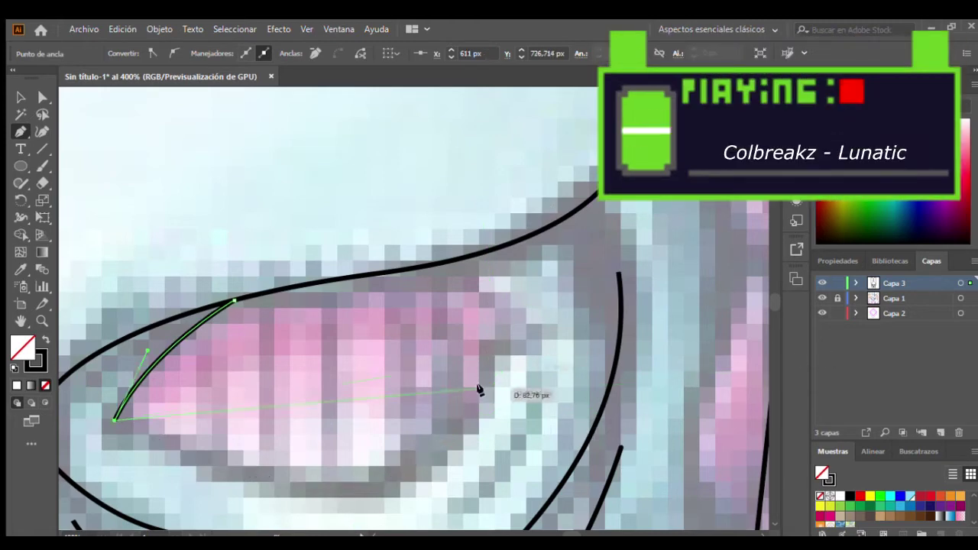
click(281, 172)
key(v)
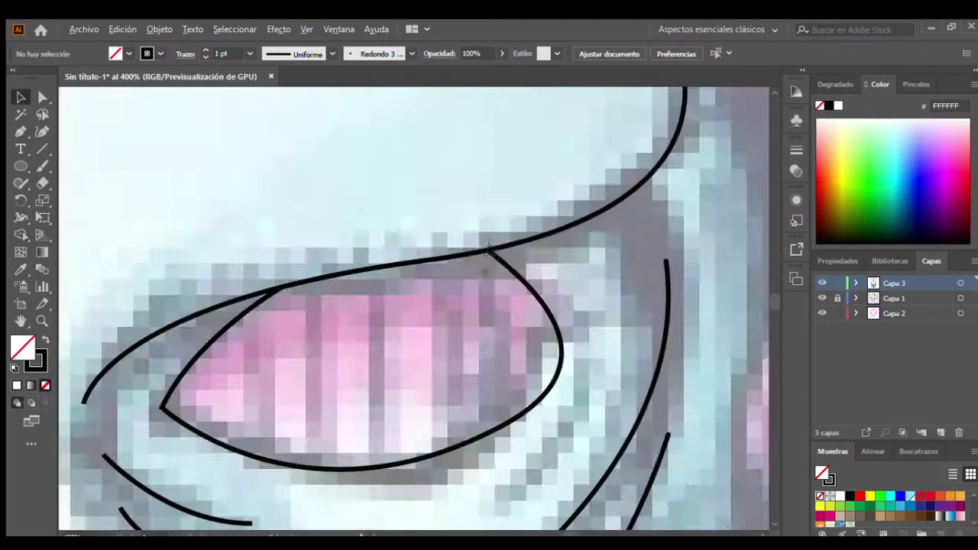
Step: Draw a long curved path from the braid's top down and under the mask's chin
key(a)
click(488, 250)
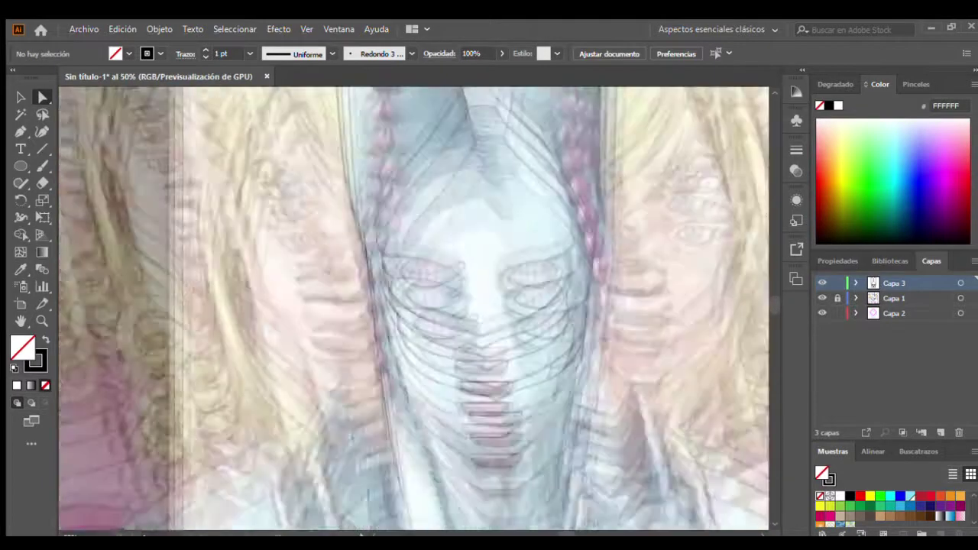
key(p)
click(440, 139)
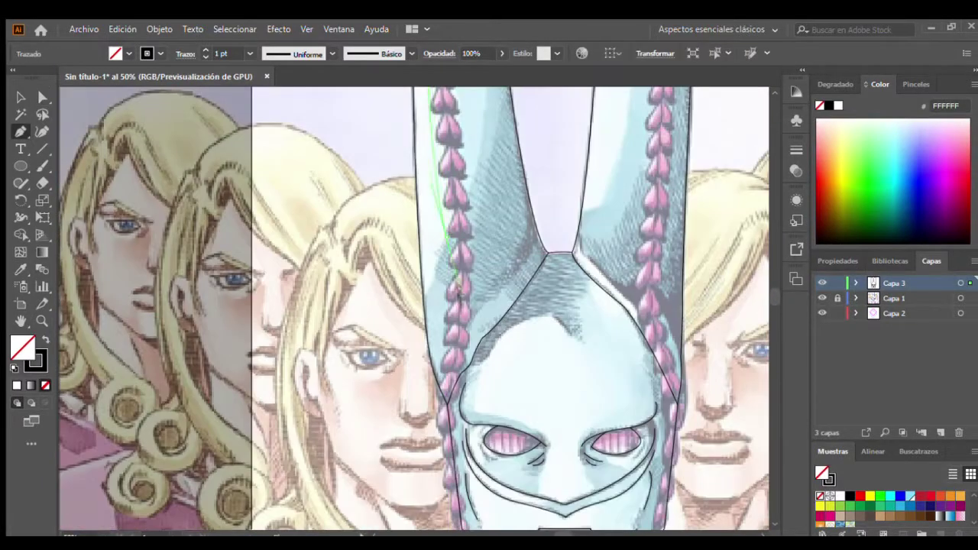
click(433, 405)
scroll(433, 405, down, 3)
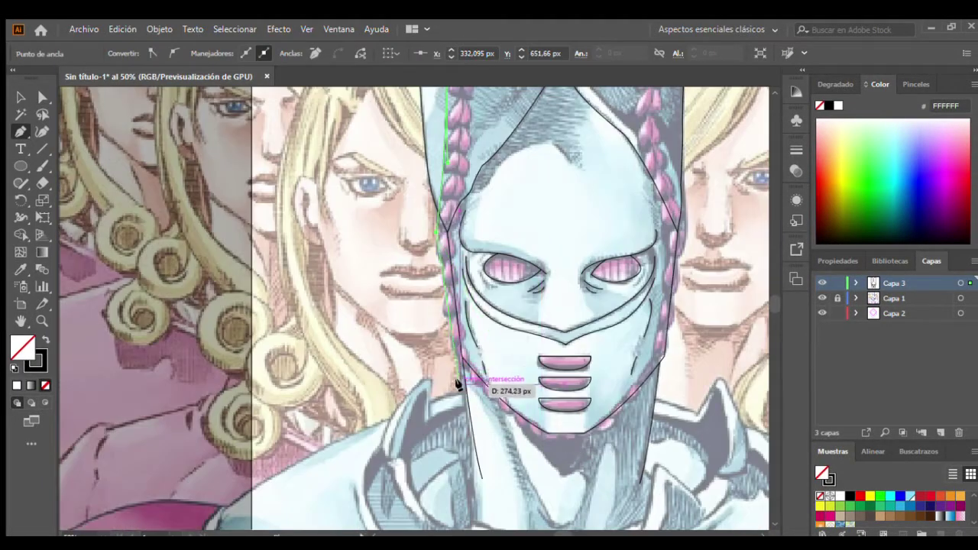
drag(489, 458, 598, 431)
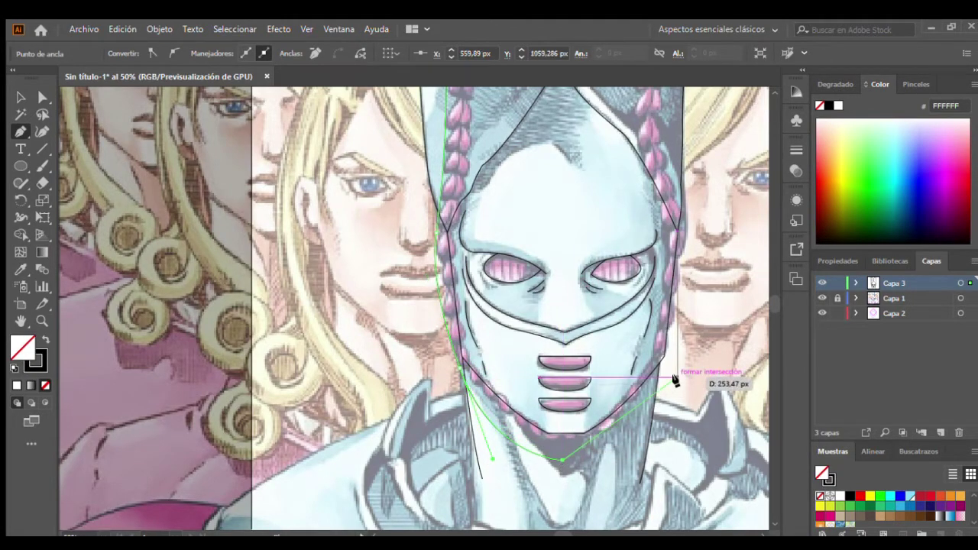
scroll(675, 380, up, 1)
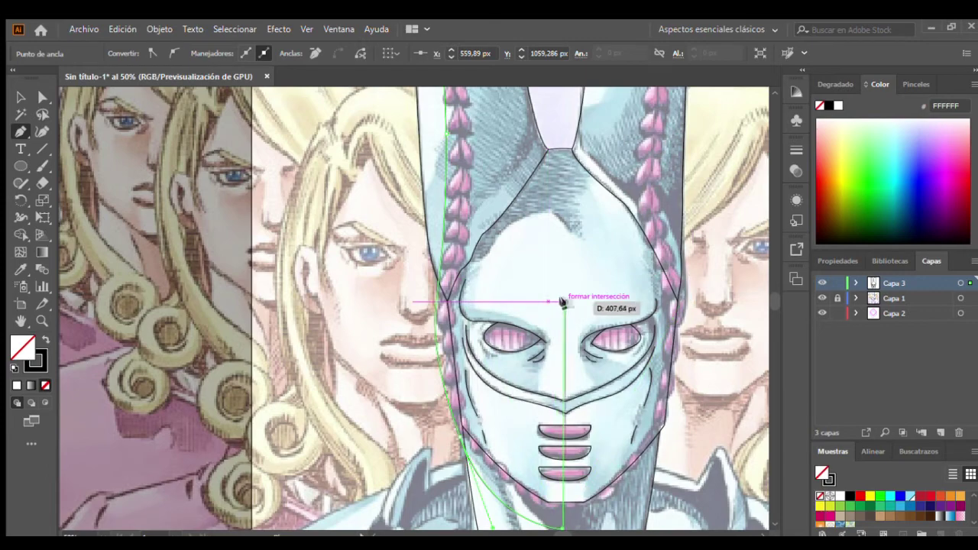
scroll(689, 302, down, 1)
scroll(688, 298, down, 1)
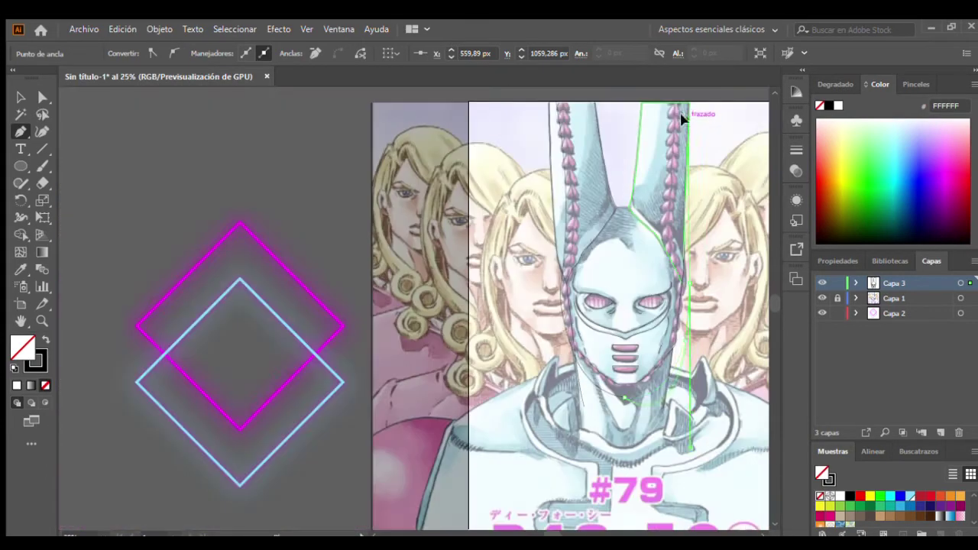
scroll(686, 163, up, 3)
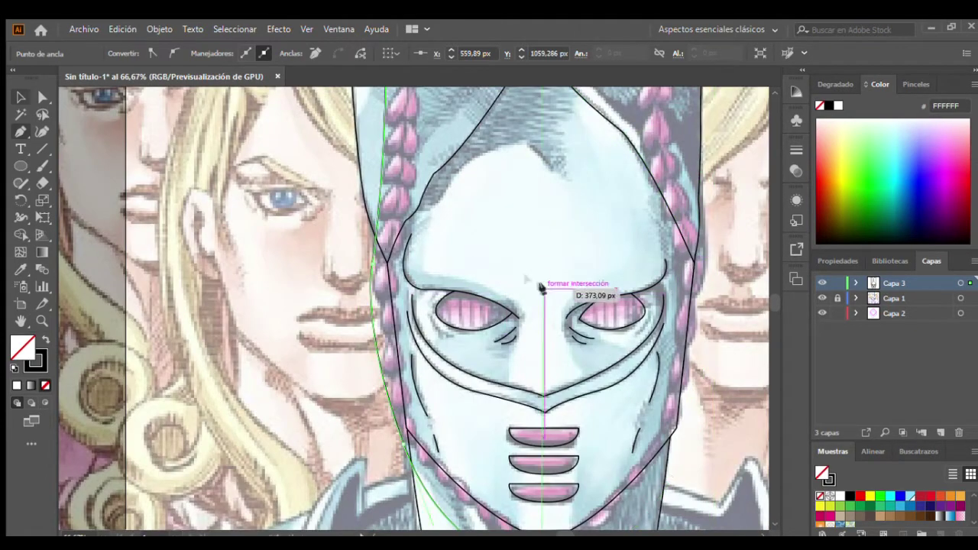
ctrl+click(367, 306)
Step: Select the outline on the mask's right side and shift it into place
click(649, 304)
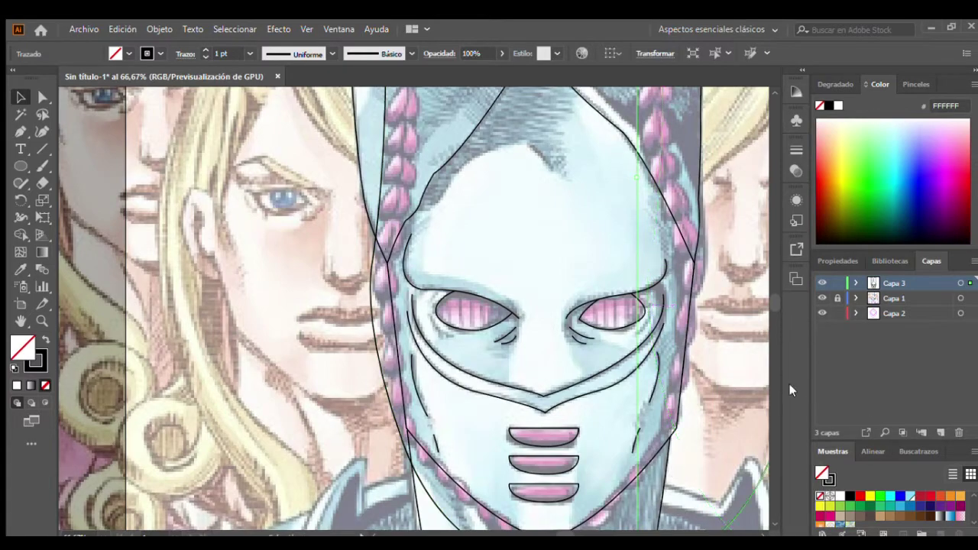
scroll(595, 310, down, 1)
scroll(585, 311, down, 2)
scroll(575, 313, up, 1)
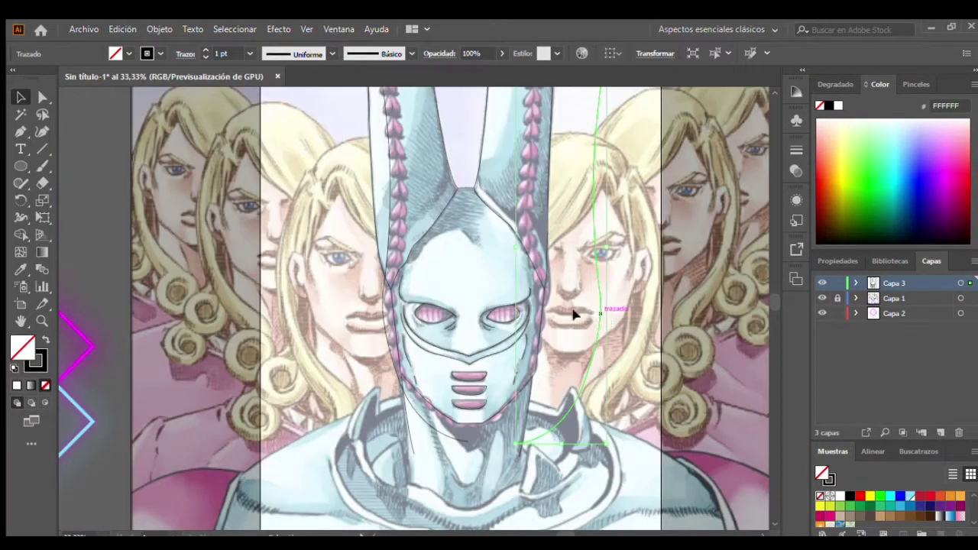
drag(548, 309, 574, 297)
scroll(571, 247, up, 2)
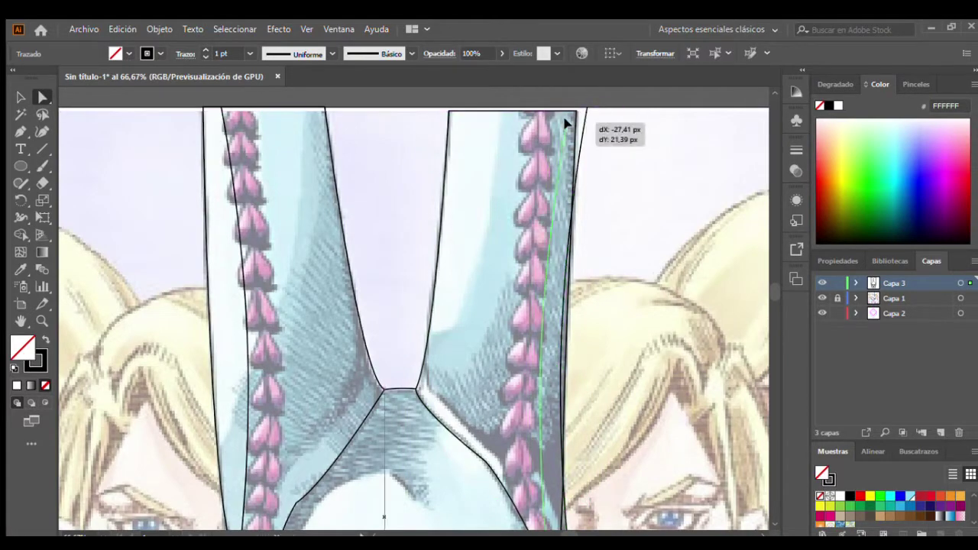
Step: Nudge the outer contour's upper and right-side segments into alignment
drag(583, 105, 559, 109)
scroll(603, 165, down, 3)
scroll(558, 243, down, 2)
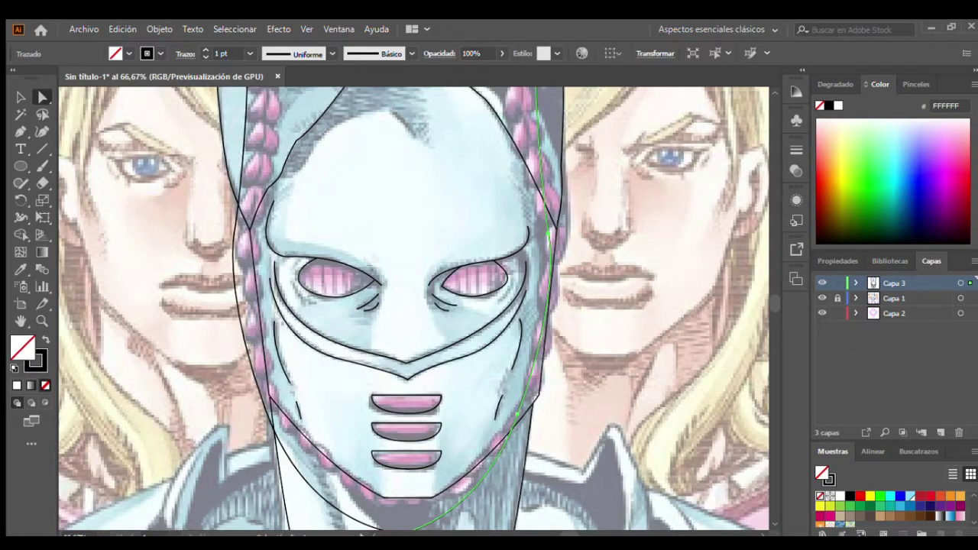
drag(543, 230, 562, 239)
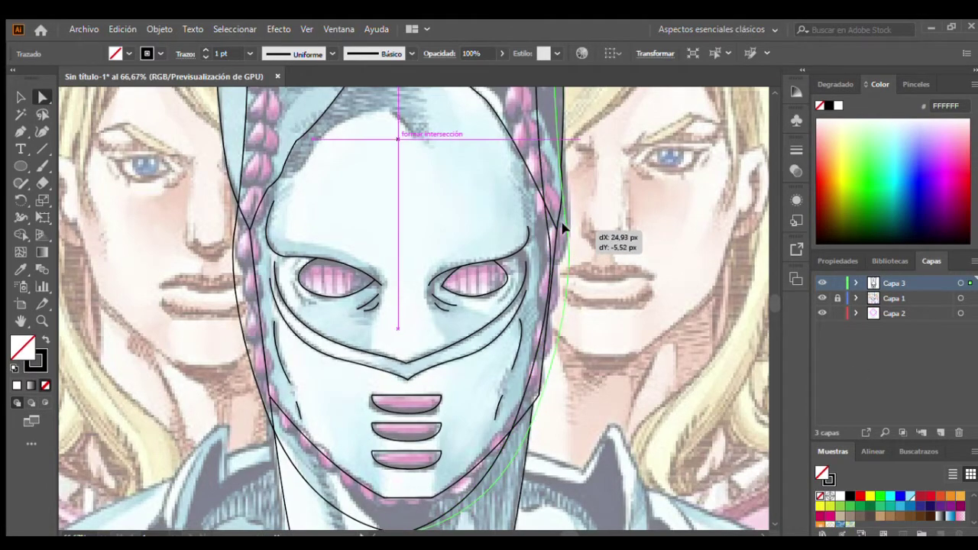
scroll(563, 227, up, 1)
scroll(578, 142, up, 2)
drag(579, 142, 558, 146)
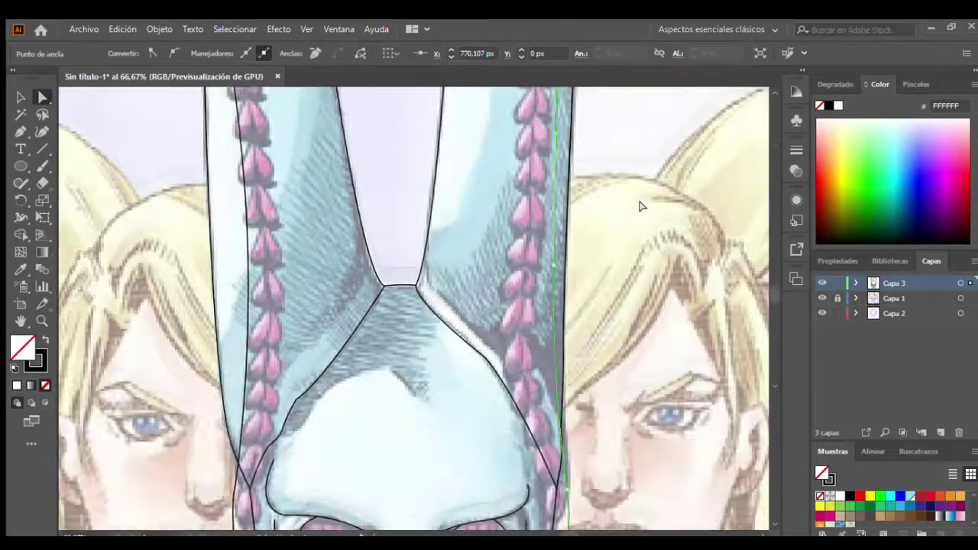
scroll(642, 206, down, 5)
Step: Move the contour's bottom anchor to reshape the curve under the chin
click(399, 464)
scroll(401, 465, up, 6)
mouse_move(362, 362)
mouse_down()
mouse_move(413, 361)
mouse_move(415, 275)
mouse_up()
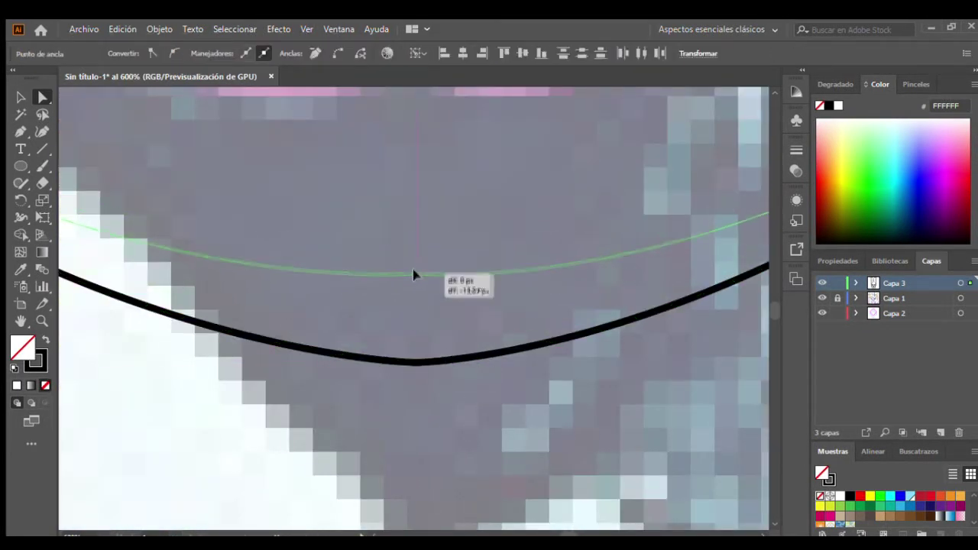
scroll(415, 275, down, 4)
scroll(415, 264, down, 1)
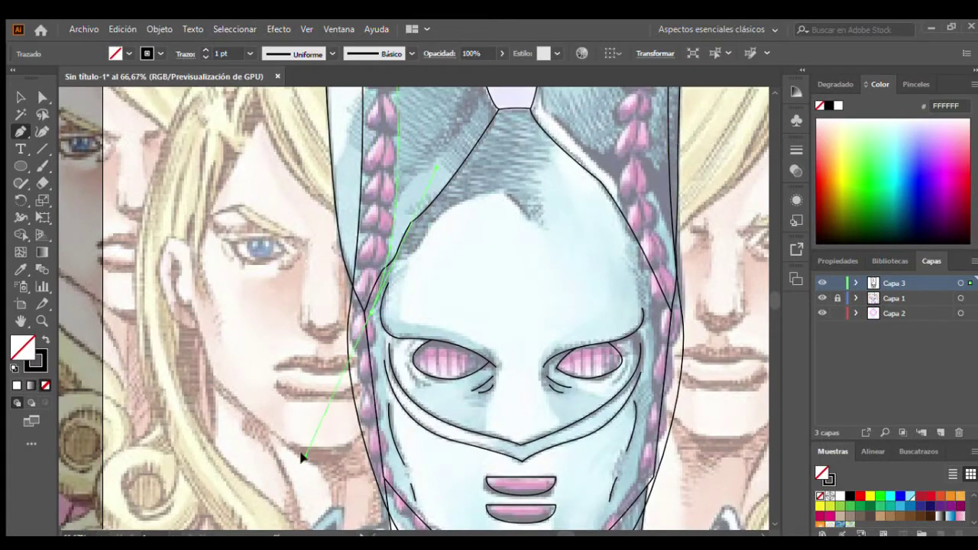
scroll(302, 457, down, 3)
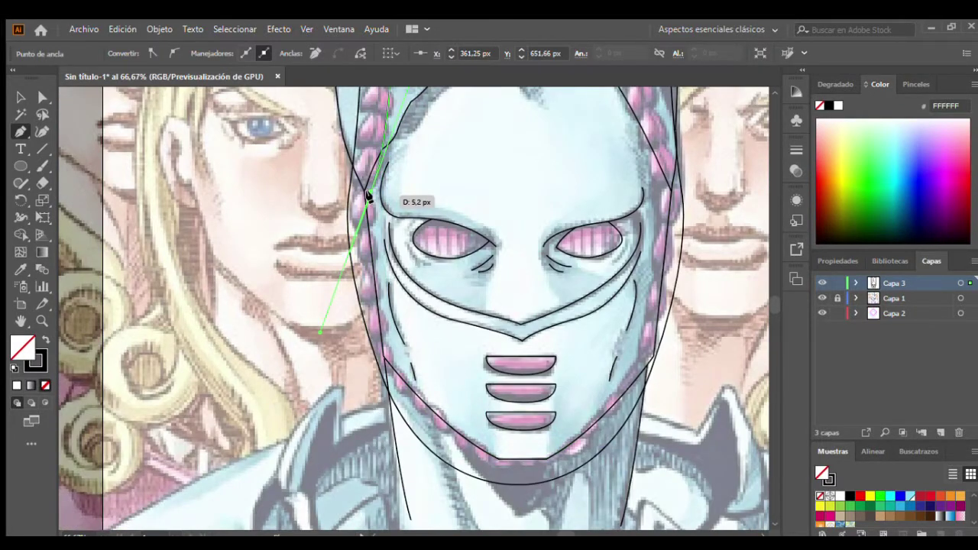
scroll(397, 306, down, 1)
drag(522, 408, 700, 459)
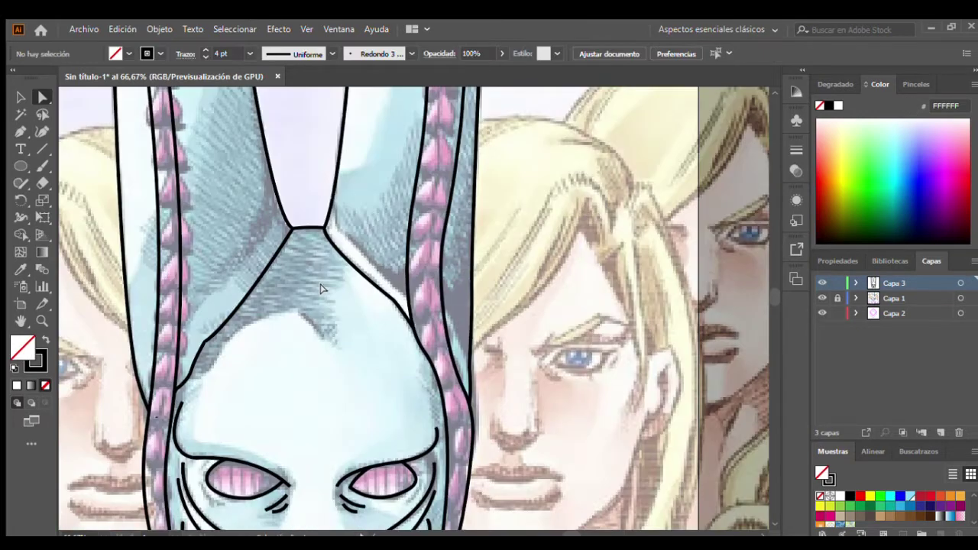
Step: Draw a curved line along the inner ear's white strip and a straight line beside the braid
scroll(481, 249, up, 2)
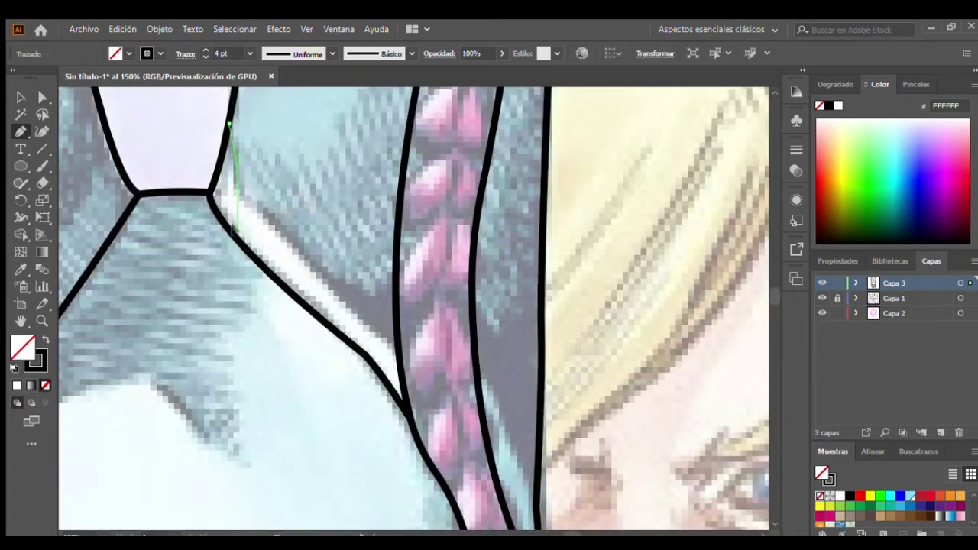
click(238, 192)
drag(399, 356, 424, 390)
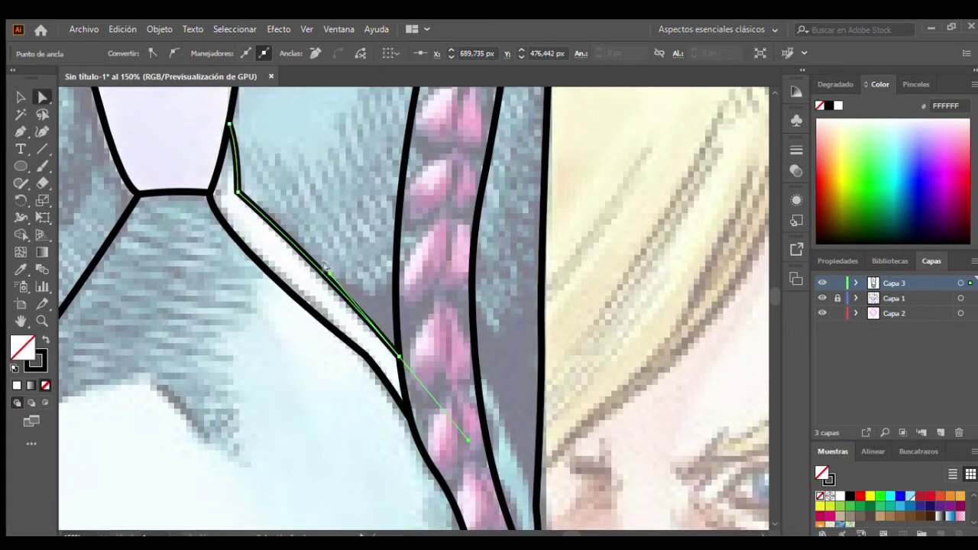
scroll(235, 191, up, 2)
scroll(212, 181, up, 1)
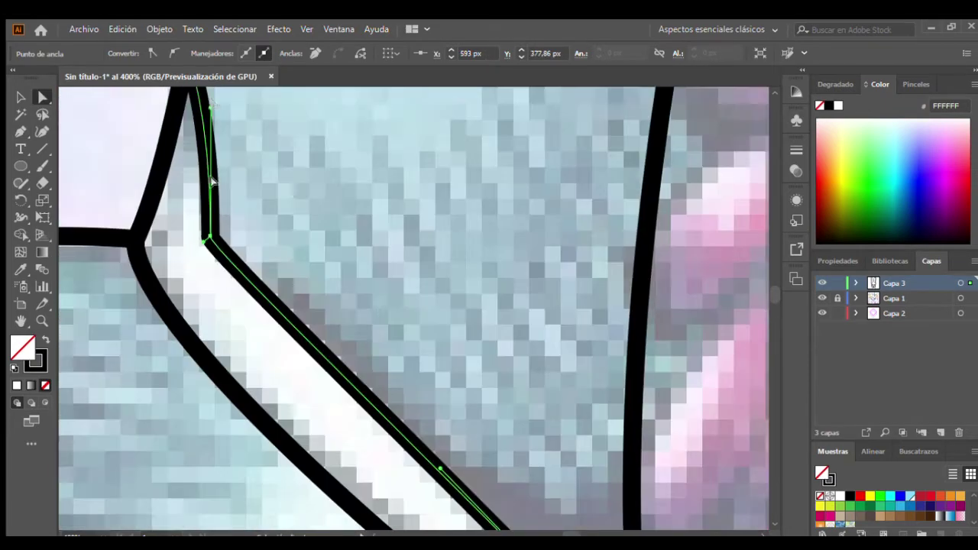
scroll(383, 252, down, 2)
scroll(300, 205, right, 3)
click(295, 210)
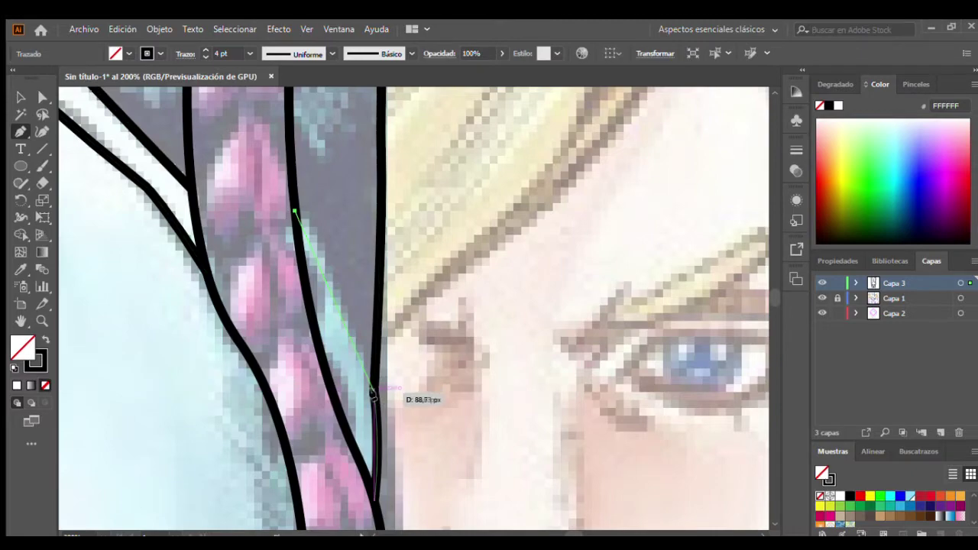
click(369, 392)
key(v)
scroll(331, 343, down, 3)
scroll(497, 192, up, 2)
Step: Trace a multi-anchor line from the inner ear fork down along the braid edge
click(493, 150)
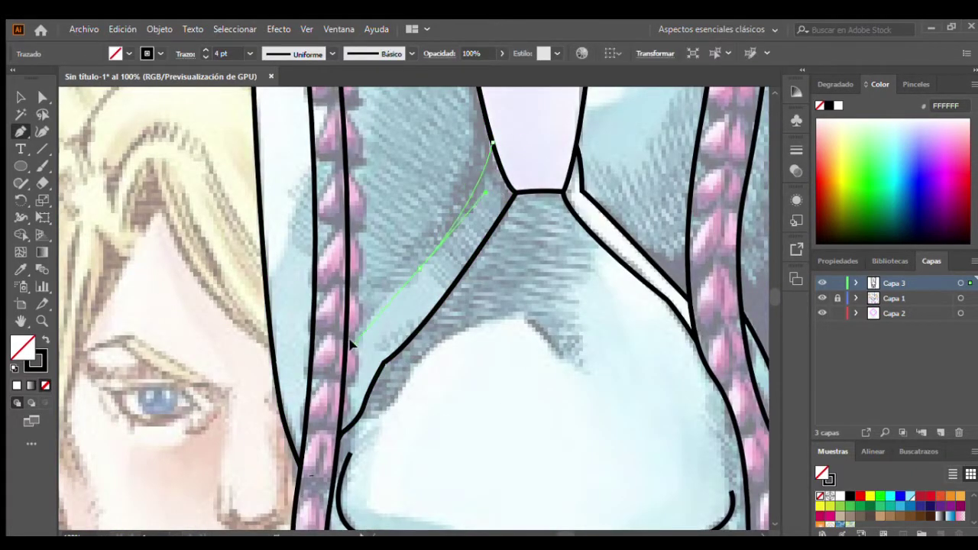
click(419, 264)
click(344, 361)
scroll(344, 362, down, 2)
click(291, 333)
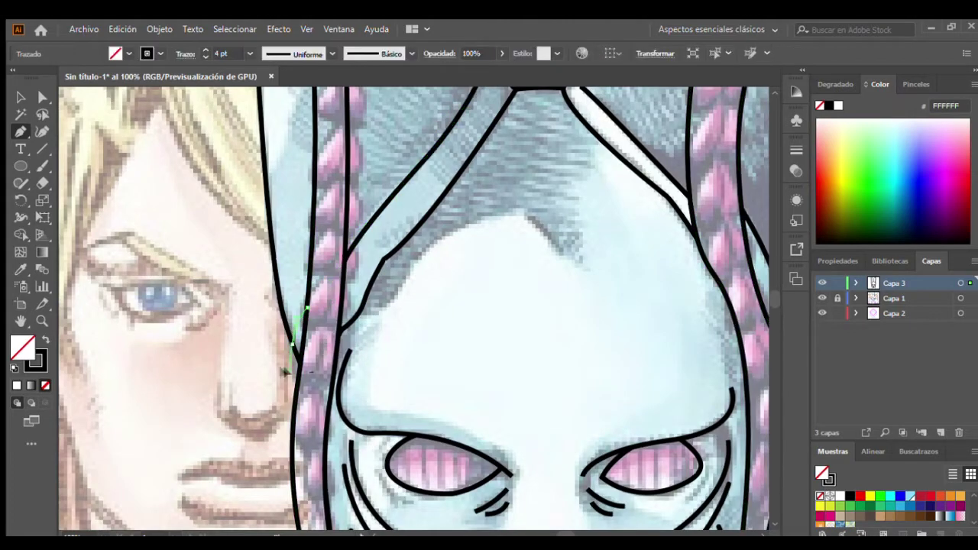
scroll(296, 373, up, 2)
scroll(297, 373, up, 2)
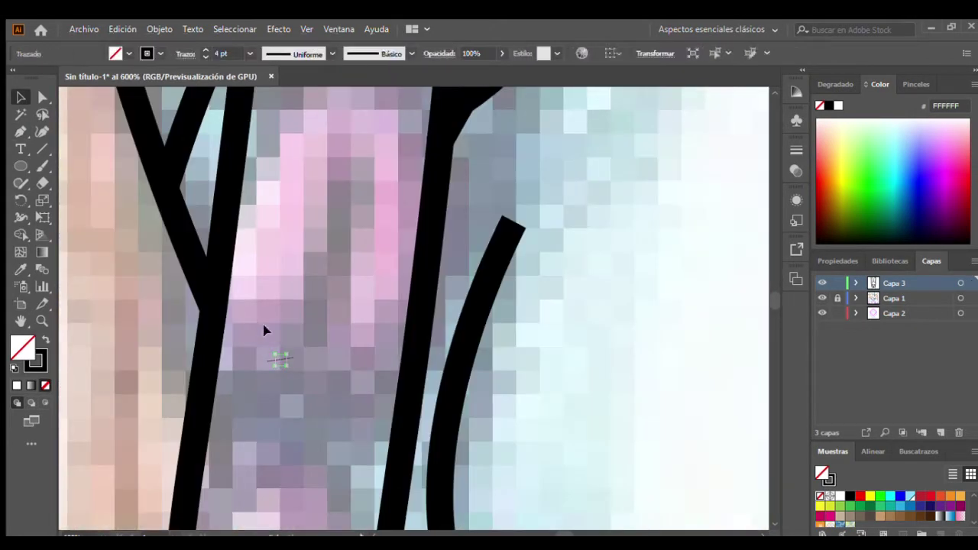
Step: Draw left and right neck lines forming the collar shape under the chin
scroll(266, 328, down, 6)
key(p)
scroll(370, 344, up, 6)
scroll(371, 344, down, 1)
click(200, 153)
click(233, 244)
click(287, 346)
key(Escape)
click(537, 172)
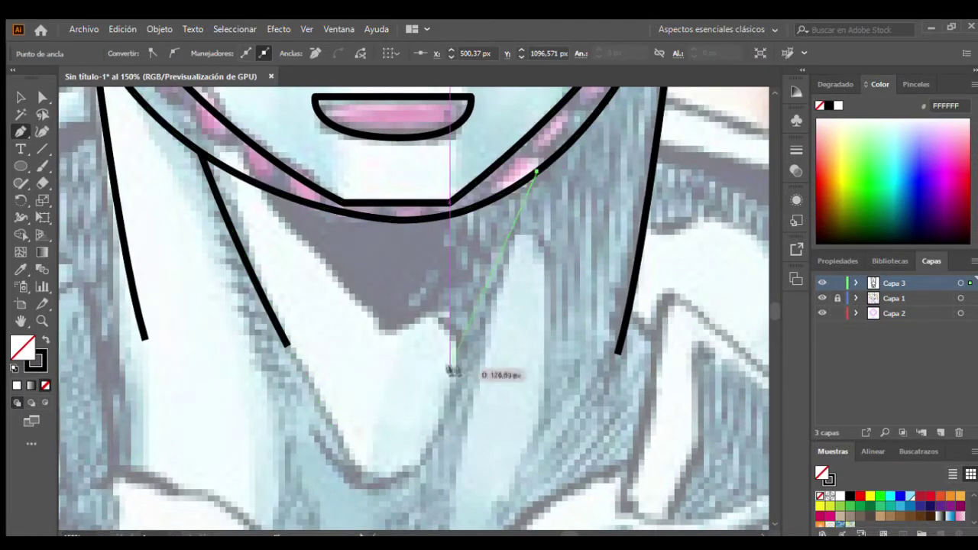
click(470, 369)
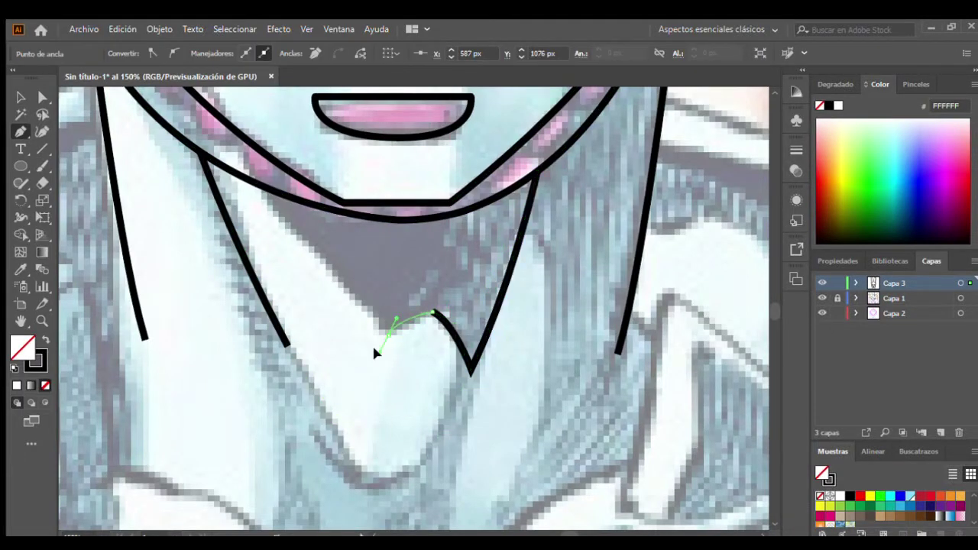
click(263, 186)
scroll(428, 409, down, 6)
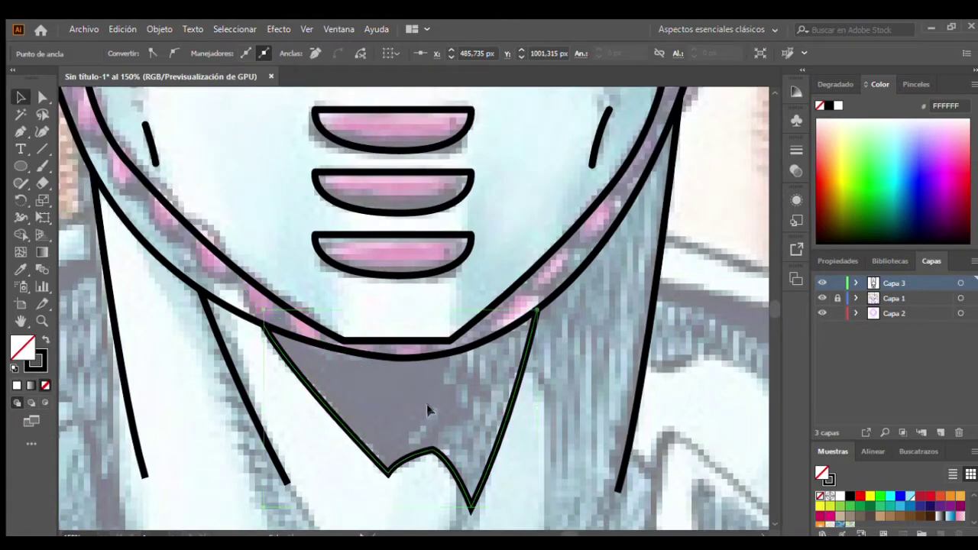
key(v)
scroll(317, 120, up, 4)
Step: Run Shape Builder on all traced paths, then deselect everything
key(ctrl+a)
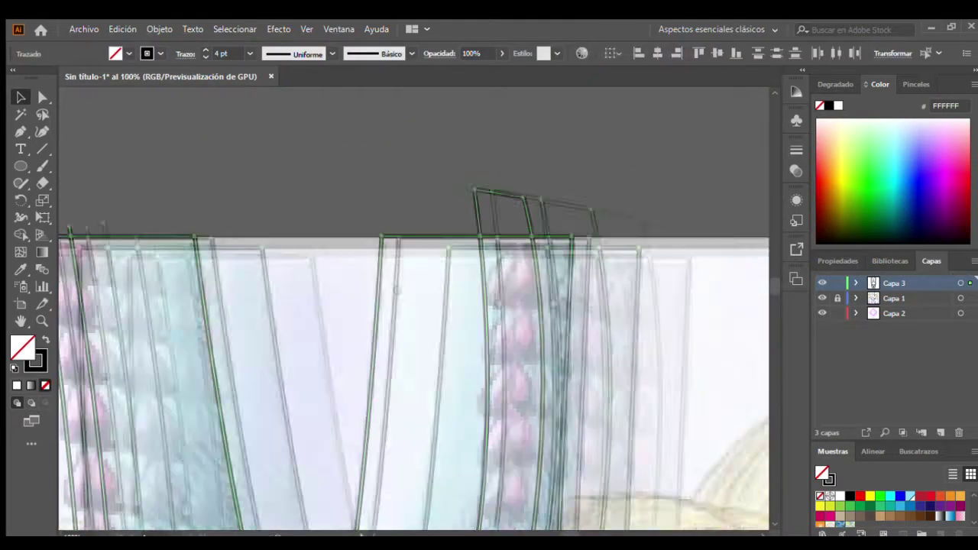
key(shift+m)
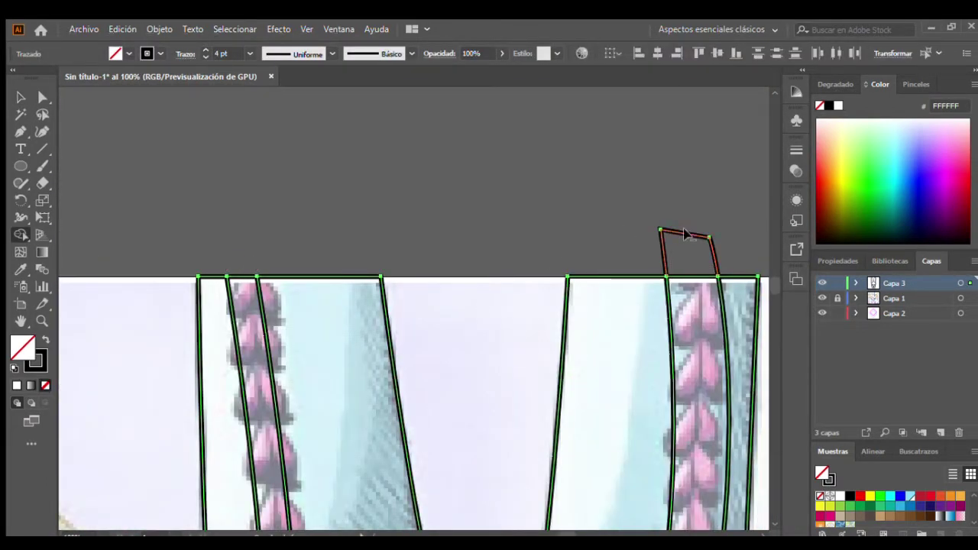
key(v)
key(ctrl+shift+a)
scroll(471, 328, down, 3)
scroll(472, 327, down, 1)
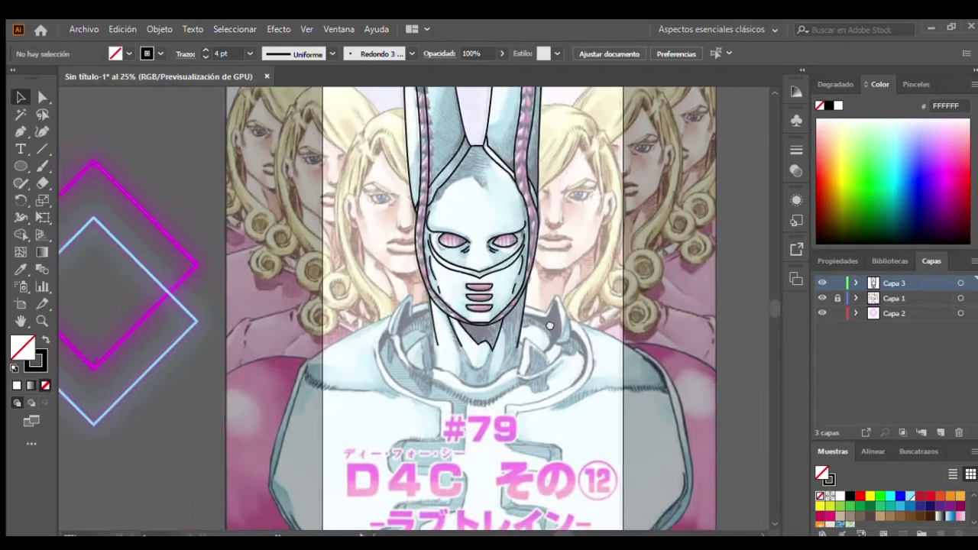
scroll(548, 326, up, 3)
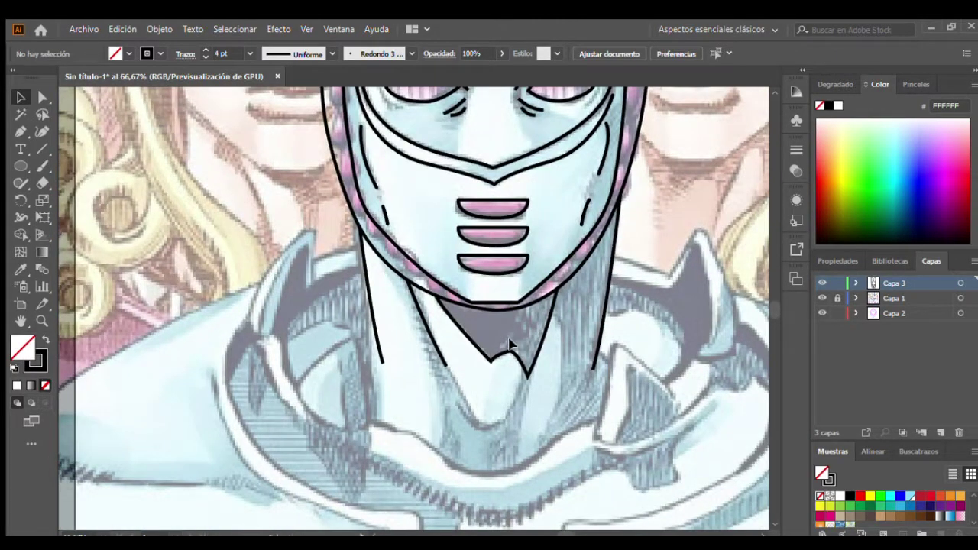
Step: Add a neck line running down from the chin, then deselect it
key(p)
click(407, 282)
click(479, 419)
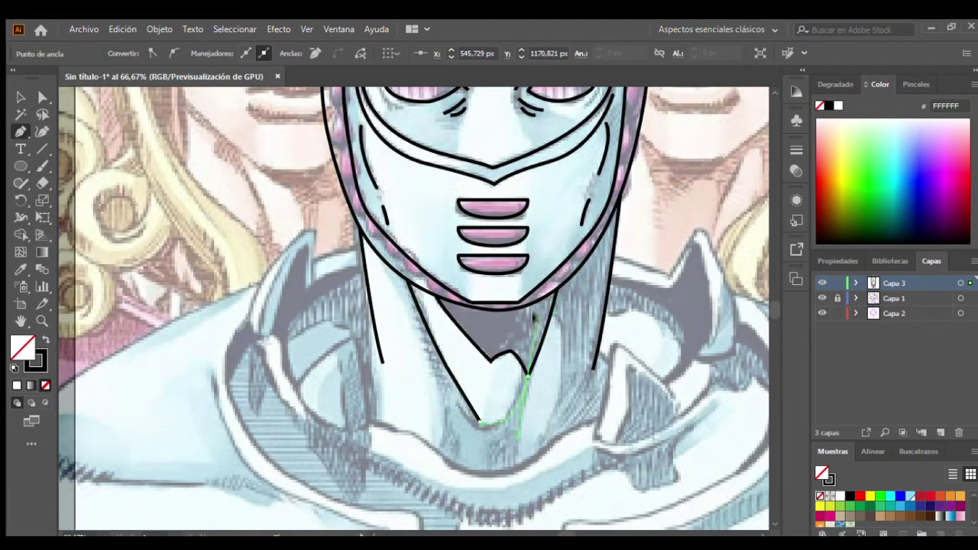
scroll(548, 312, up, 2)
key(v)
key(ctrl+shift+a)
scroll(445, 300, down, 1)
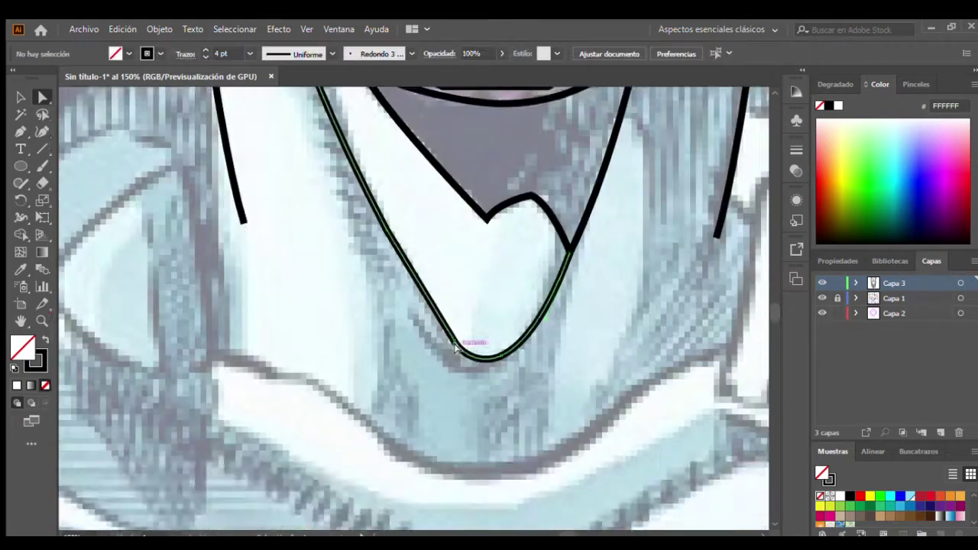
scroll(446, 300, down, 2)
scroll(445, 301, up, 3)
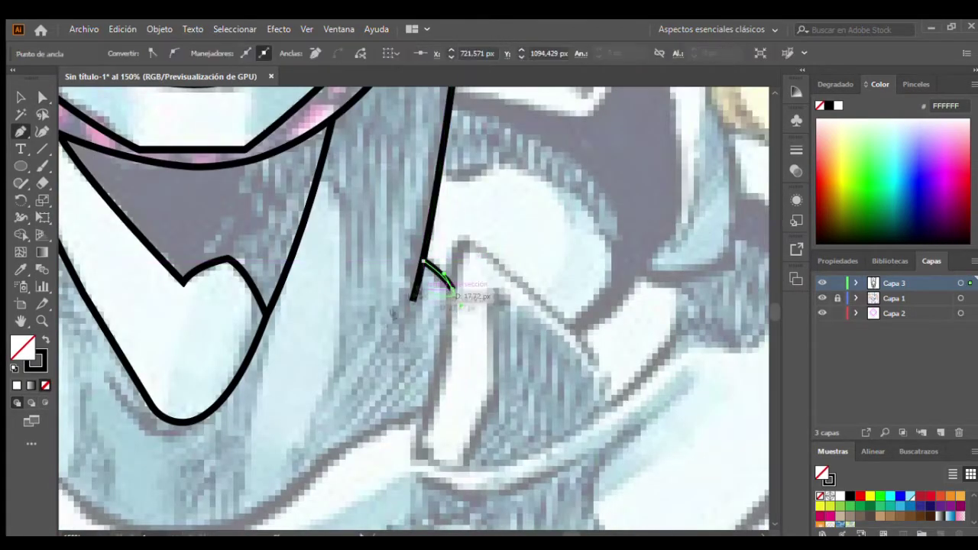
scroll(415, 284, down, 3)
scroll(300, 338, up, 2)
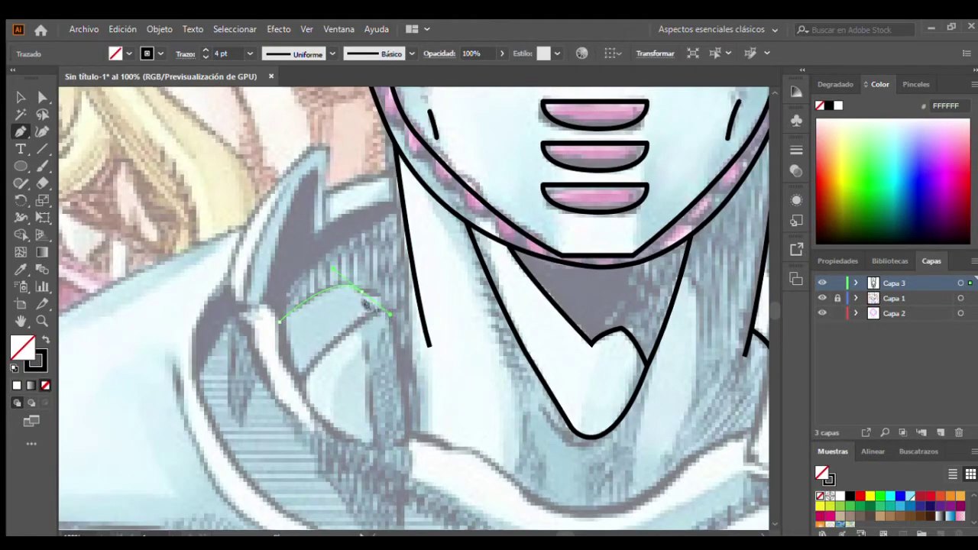
Step: Curve the collar line along the base of the neck, undoing a misplaced anchor
click(357, 291)
scroll(411, 352, down, 2)
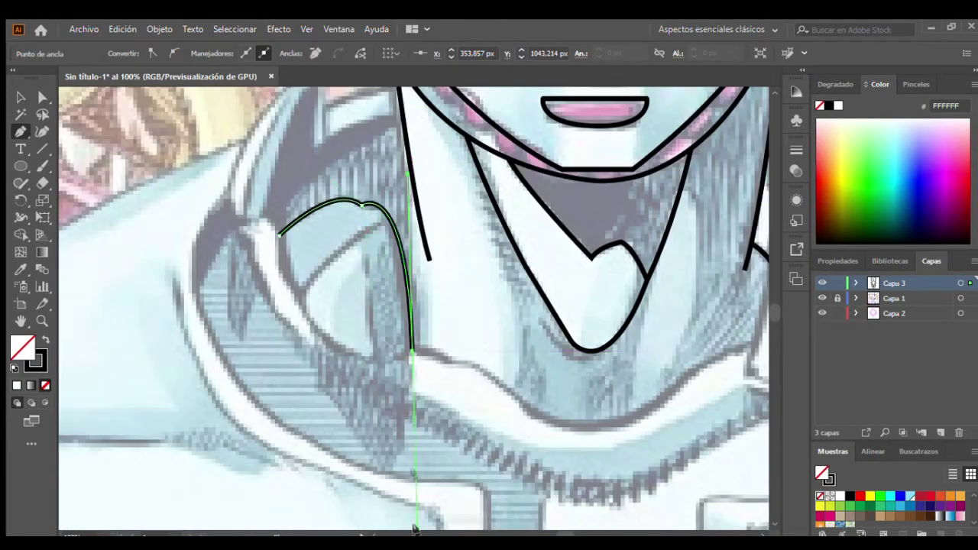
scroll(400, 360, down, 1)
scroll(344, 366, up, 2)
scroll(292, 376, right, 3)
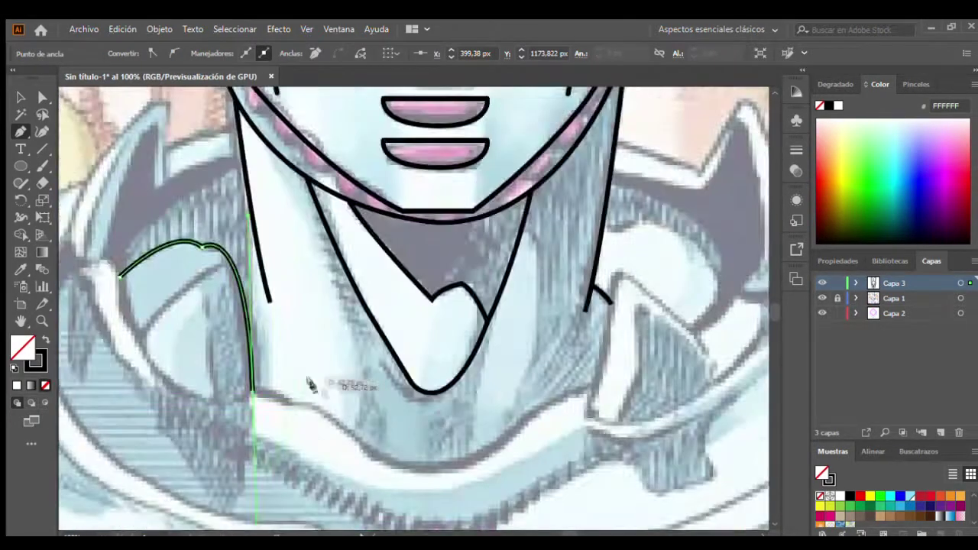
scroll(293, 376, right, 2)
scroll(292, 376, down, 1)
drag(293, 423, 370, 496)
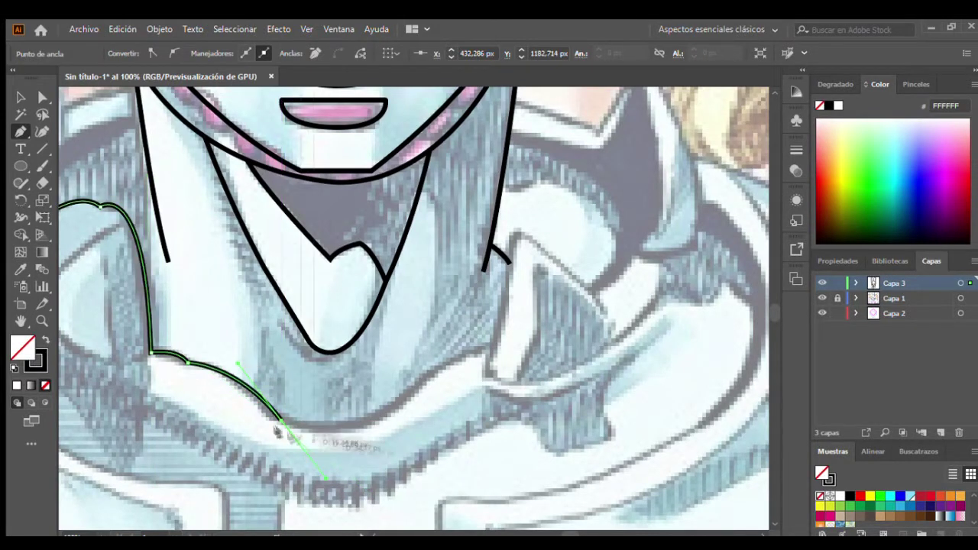
key(ctrl+z)
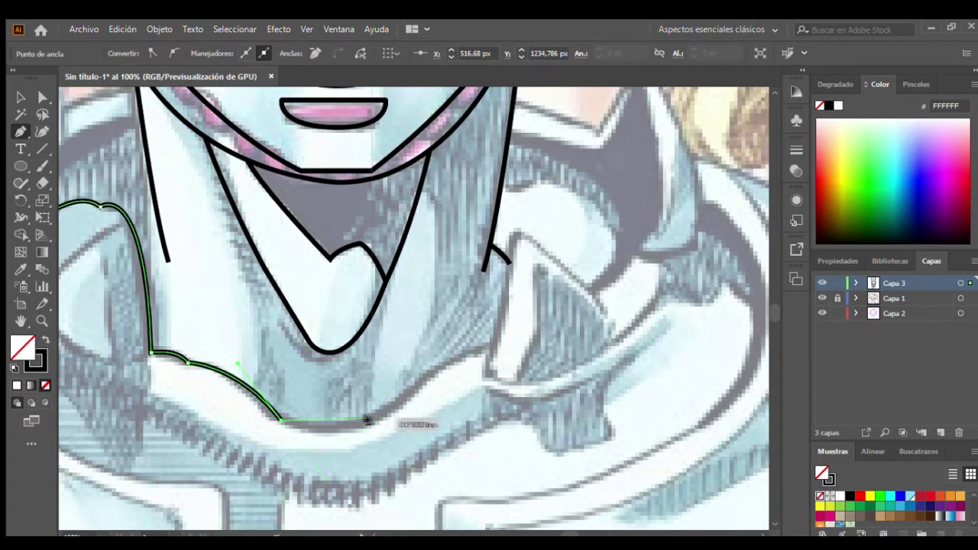
Step: Resume the Pen tool and continue the collar curve toward the right
scroll(540, 350, up, 2)
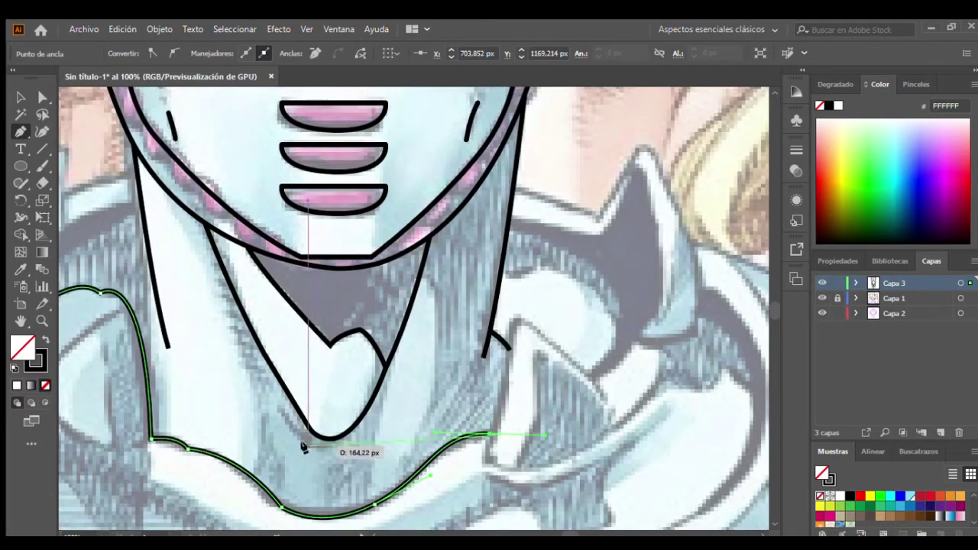
key(p)
scroll(502, 448, right, 3)
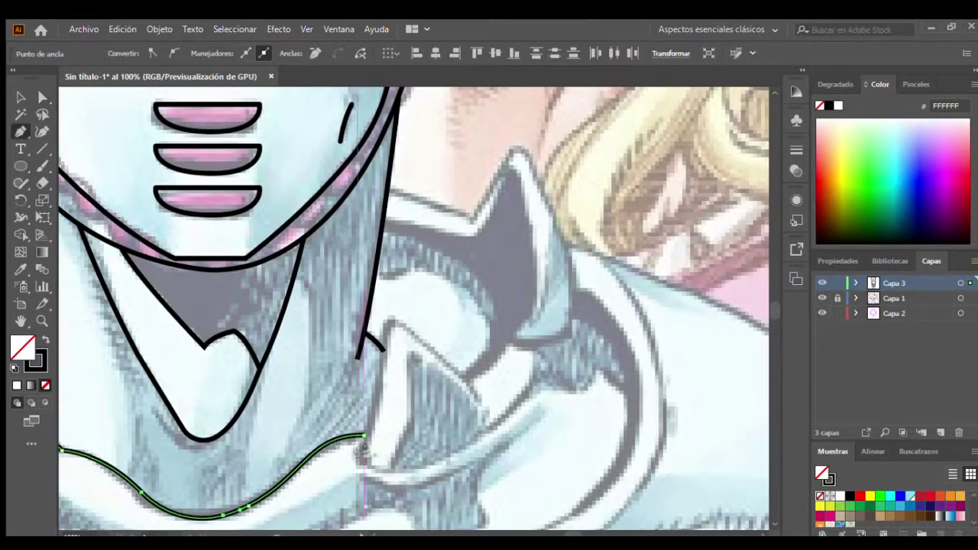
drag(389, 323, 415, 324)
scroll(405, 329, down, 1)
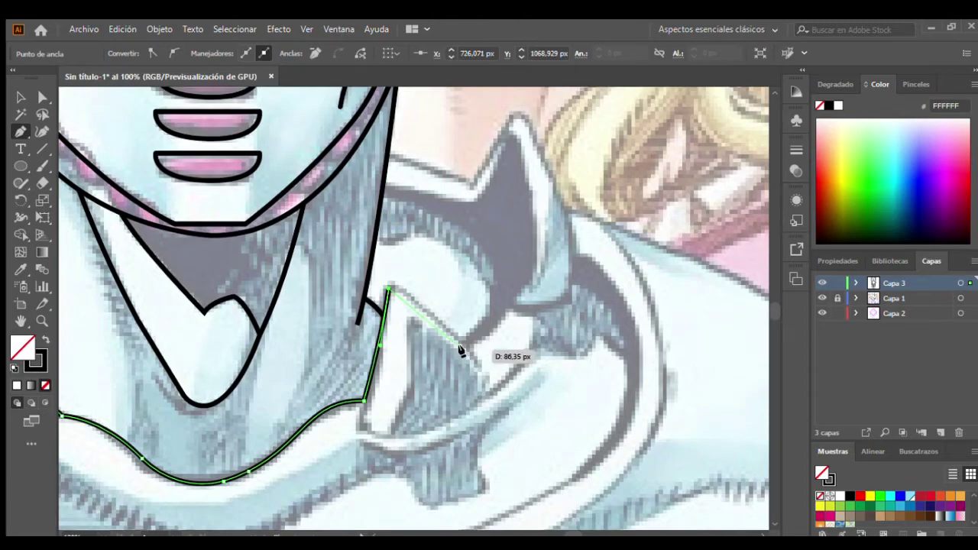
key(ctrl+0)
scroll(489, 294, up, 5)
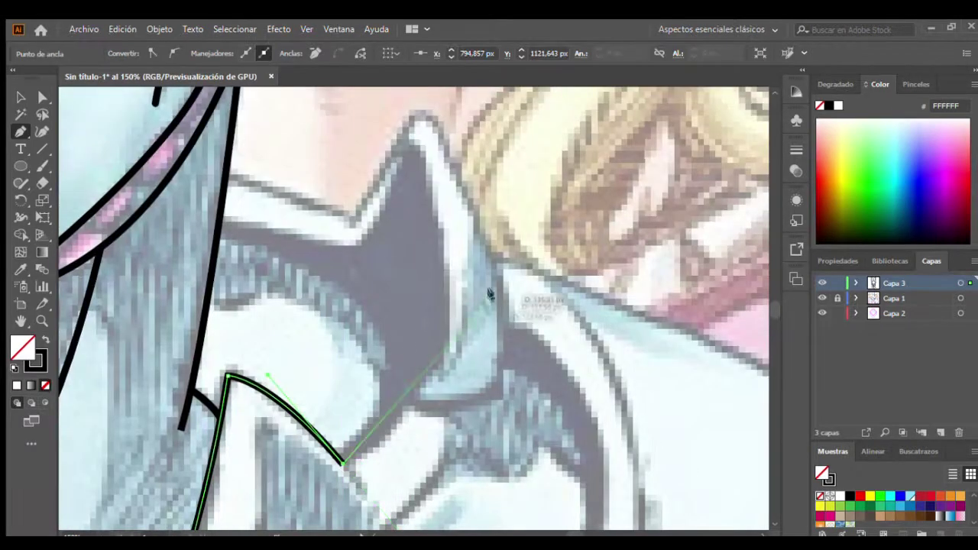
scroll(474, 428, up, 1)
Step: Extend the collar straight up to the right spike's peak and back to a lower corner
click(409, 439)
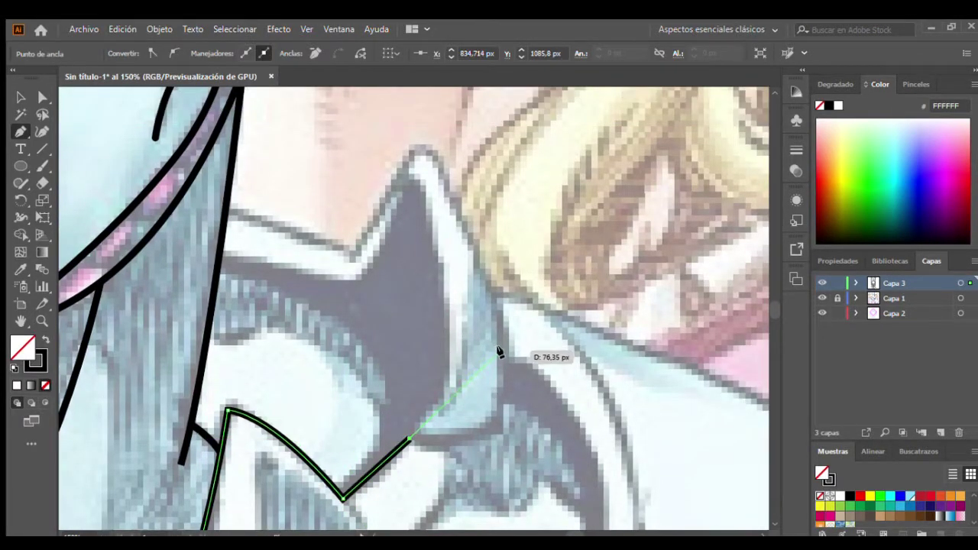
click(415, 145)
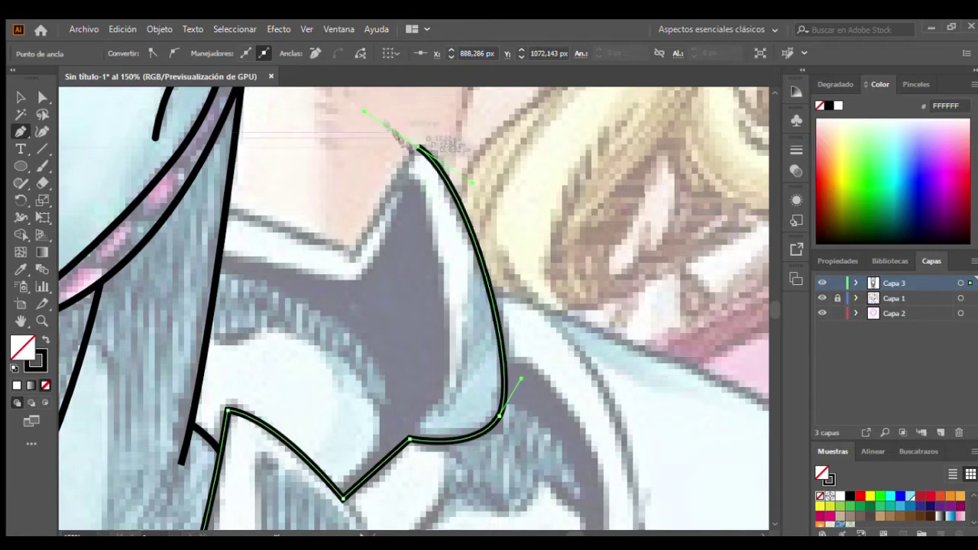
click(352, 259)
key(ctrl+0)
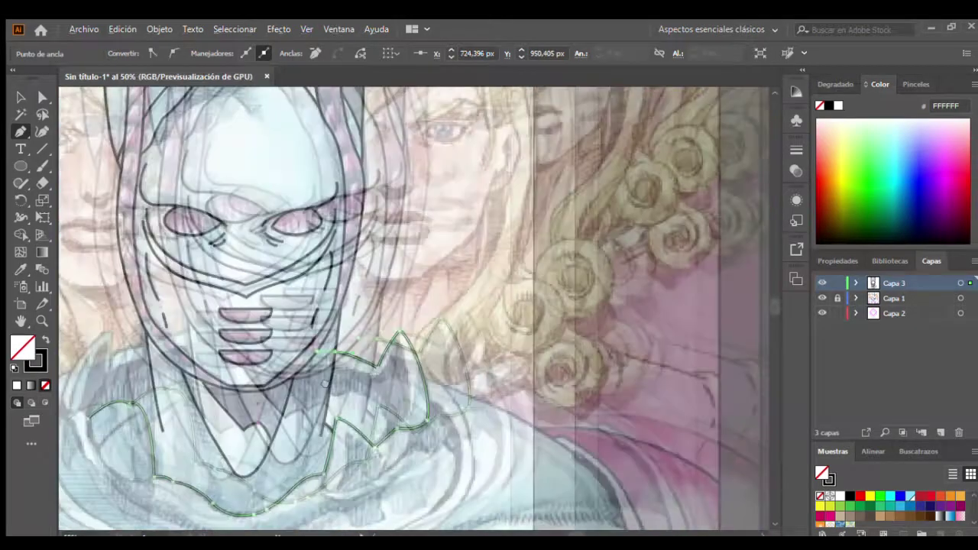
scroll(388, 256, up, 3)
click(387, 246)
Step: Close the left collar flap with a curved outer edge and pointed tip, then deselect
drag(316, 272, 293, 290)
click(318, 222)
scroll(318, 222, down, 3)
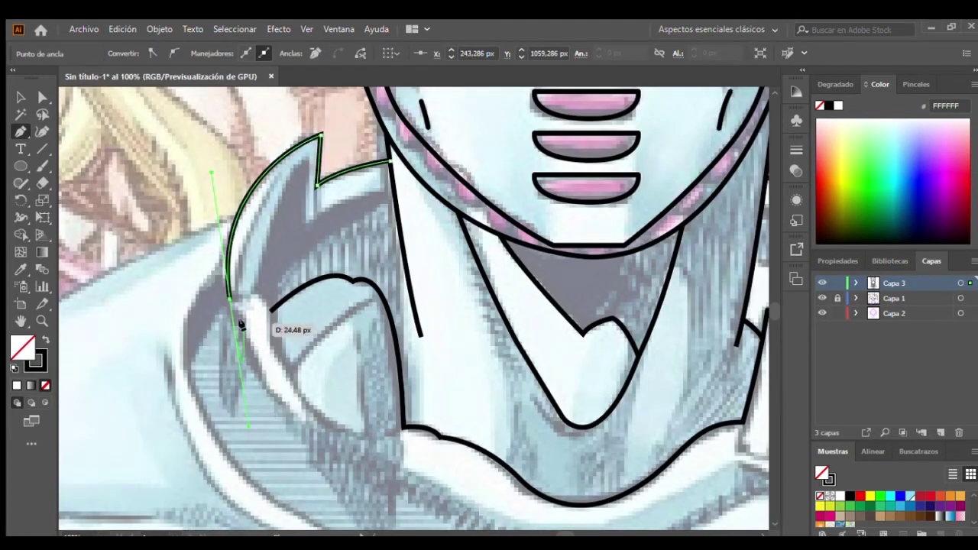
click(272, 313)
key(ctrl+shift+a)
key(ctrl+0)
scroll(355, 332, up, 2)
scroll(356, 333, up, 3)
Step: Start the right collar flap outline with a curved outer edge
key(p)
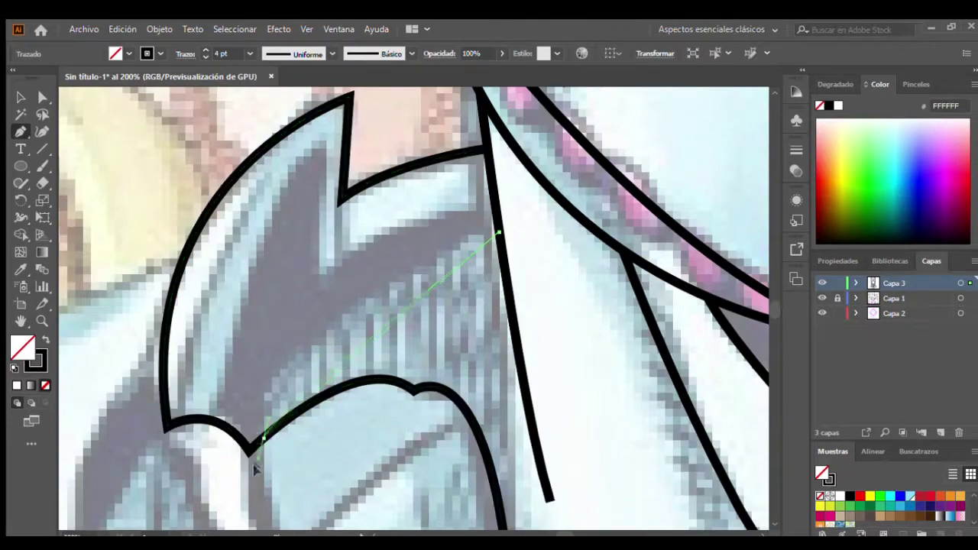
scroll(502, 229, down, 5)
click(269, 327)
scroll(268, 327, down, 3)
scroll(284, 316, up, 2)
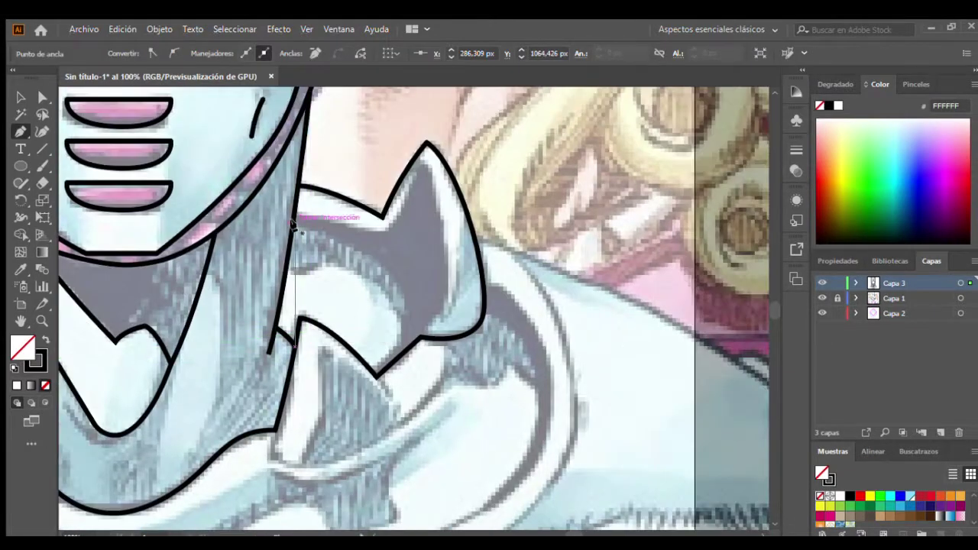
drag(371, 372, 305, 445)
scroll(371, 372, up, 3)
Step: Add the right flap's notch, corner and spike tip anchors, closing the shape
click(360, 393)
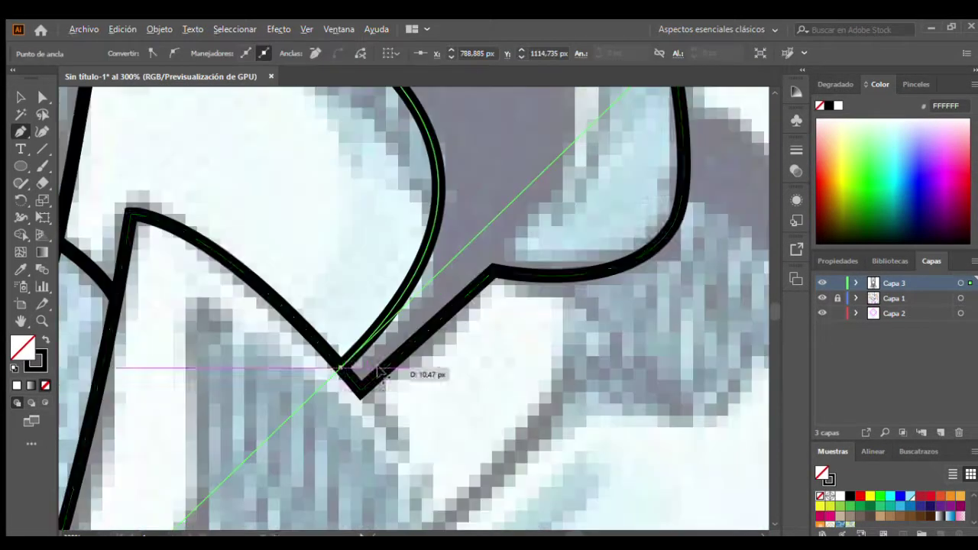
scroll(507, 257, down, 2)
click(512, 413)
scroll(452, 90, up, 3)
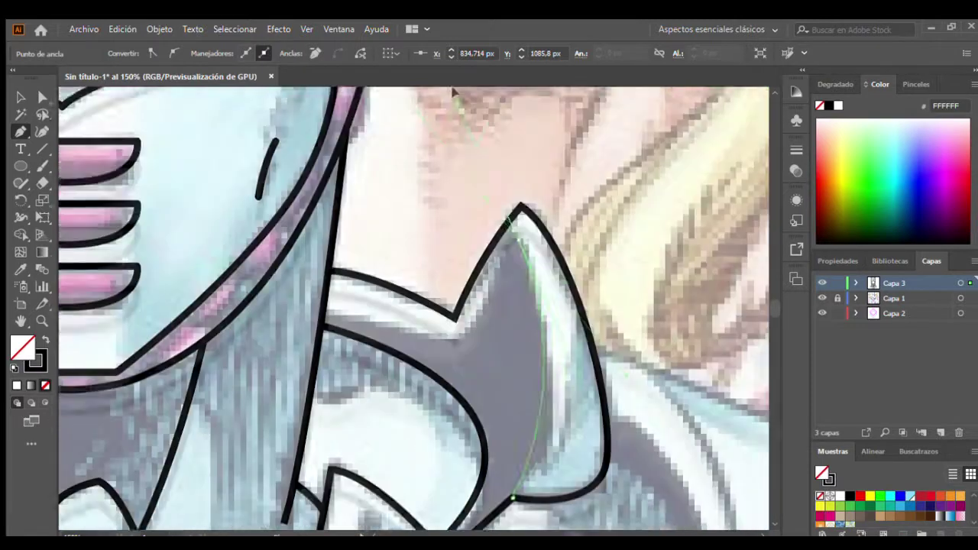
drag(519, 275, 491, 179)
alt+click(519, 275)
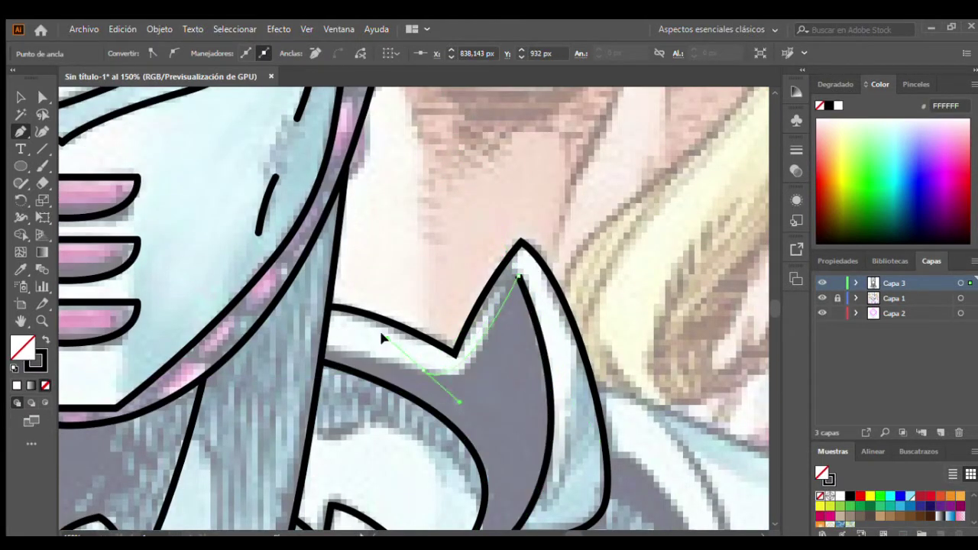
click(325, 347)
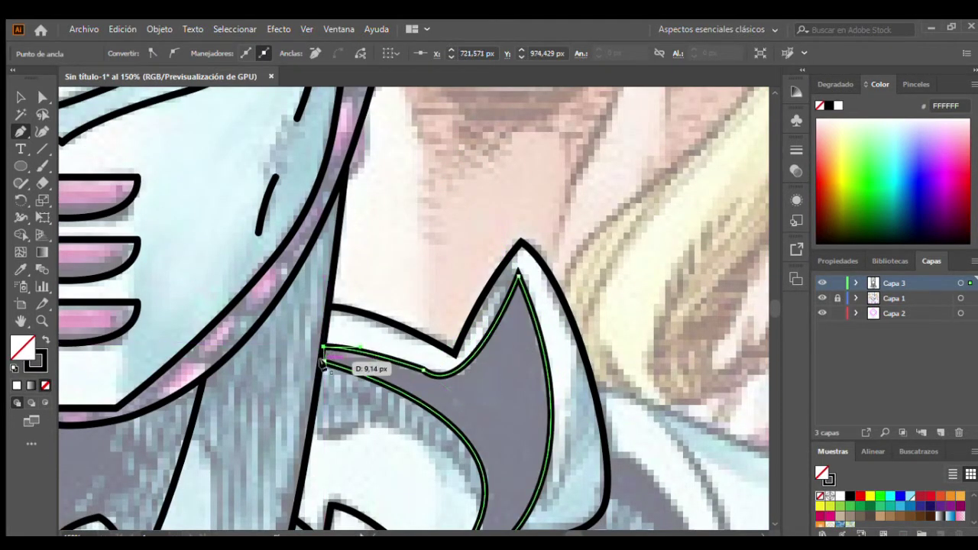
Step: Continue the open path to close the inner collar contour inside the flap
key(ctrl+plus)
key(ctrl+plus)
key(ctrl+plus)
key(ctrl+minus)
key(ctrl+minus)
scroll(410, 357, up, 3)
key(v)
key(ctrl+shift+a)
key(ctrl+plus)
click(582, 346)
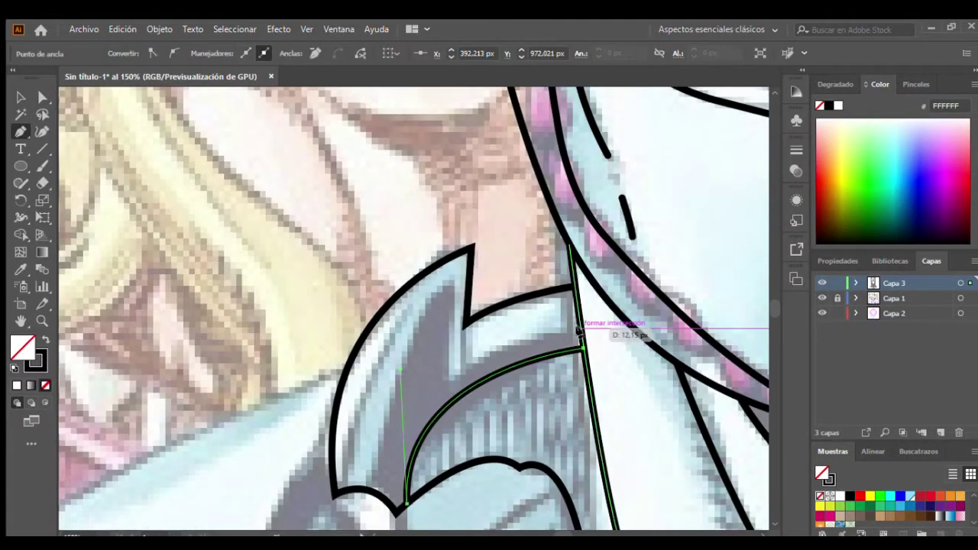
scroll(375, 279, down, 3)
scroll(374, 279, right, 2)
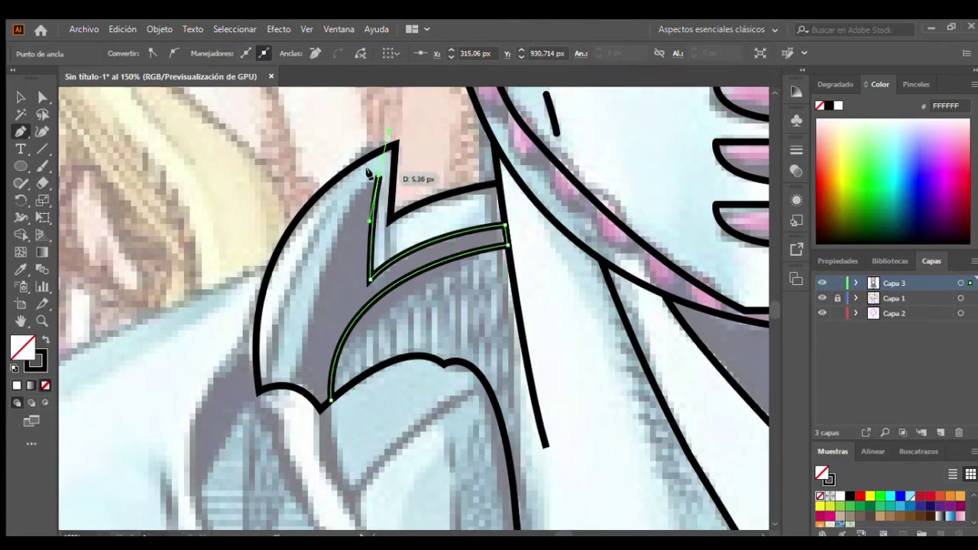
scroll(369, 175, down, 3)
click(316, 277)
key(v)
Step: Draw a short curved segment on the lower collar
key(ctrl+minus)
key(ctrl+shift+a)
key(ctrl+minus)
key(ctrl+minus)
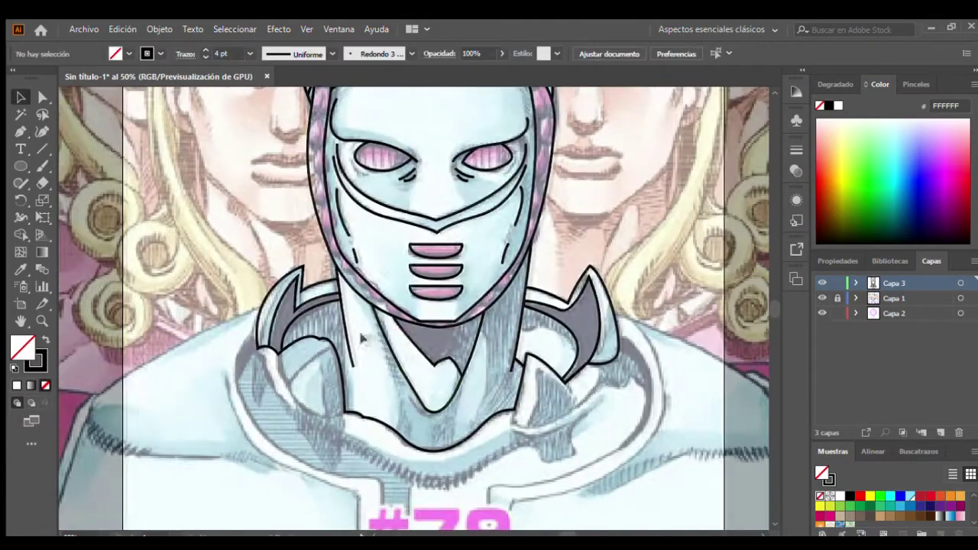
key(ctrl+plus)
key(ctrl+plus)
key(p)
drag(436, 338, 448, 343)
key(ctrl+minus)
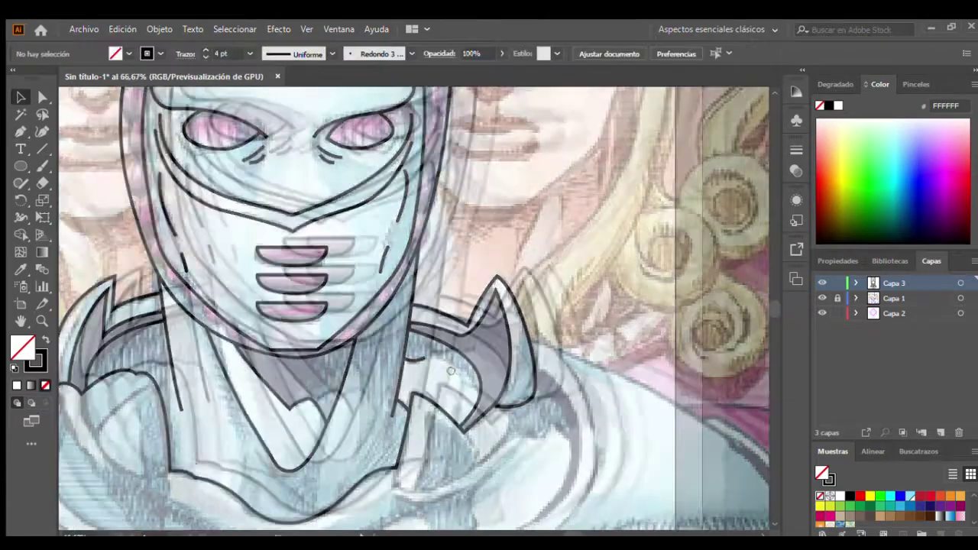
Step: Trace the lower collar edge with curved anchors sweeping across the chest
key(ctrl+plus)
key(ctrl+minus)
key(ctrl+plus)
key(p)
click(229, 258)
click(262, 349)
scroll(398, 408, down, 2)
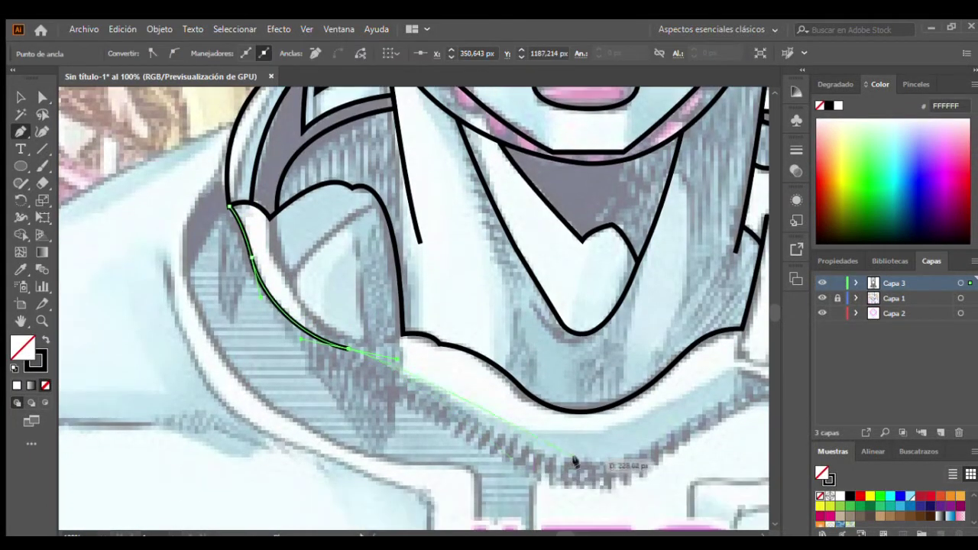
drag(516, 449, 665, 465)
Step: Finish shaping the collar edge curve, then draw a new curved stroke along the collar fold
scroll(666, 459, right, 5)
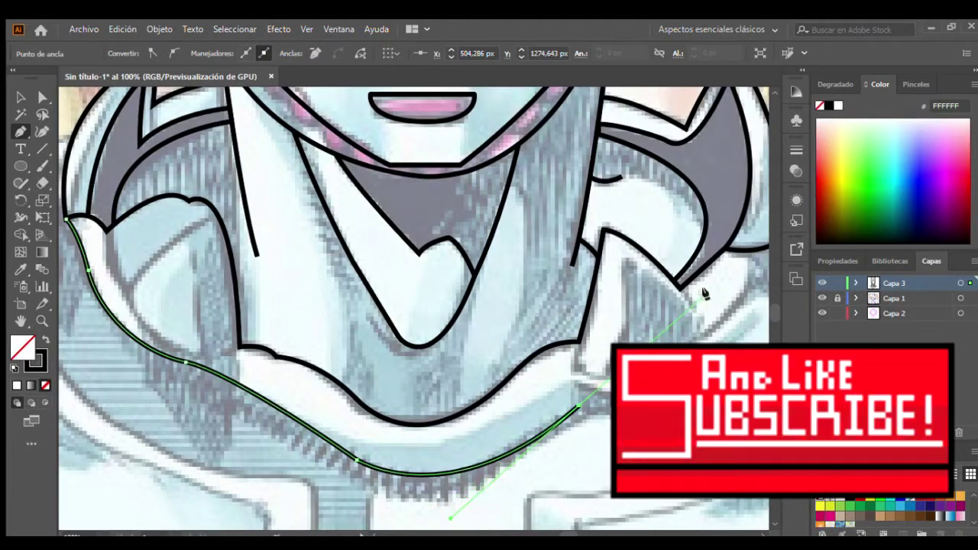
scroll(703, 286, down, 1)
scroll(352, 405, right, 7)
mouse_move(307, 454)
mouse_down()
mouse_move(356, 450)
mouse_move(356, 436)
mouse_up()
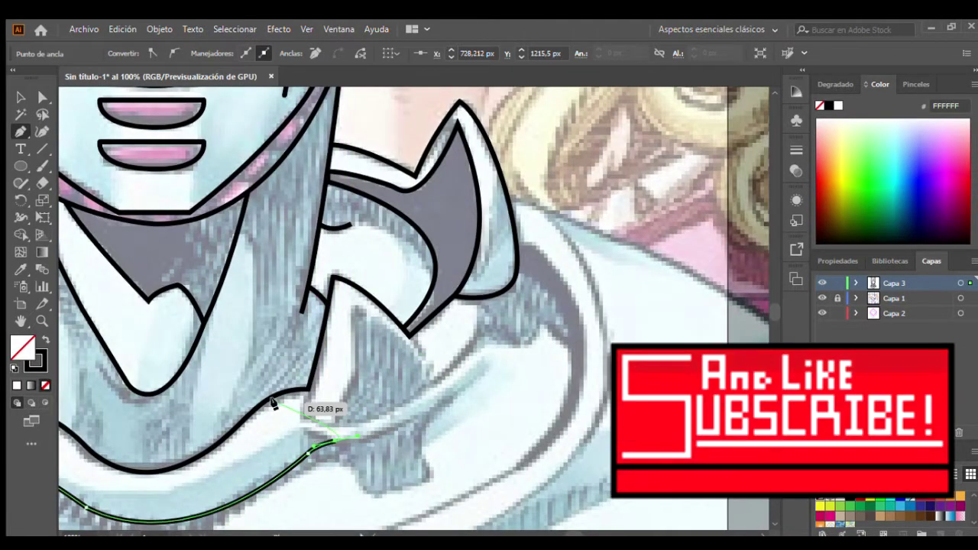
click(370, 350)
scroll(370, 350, down, 2)
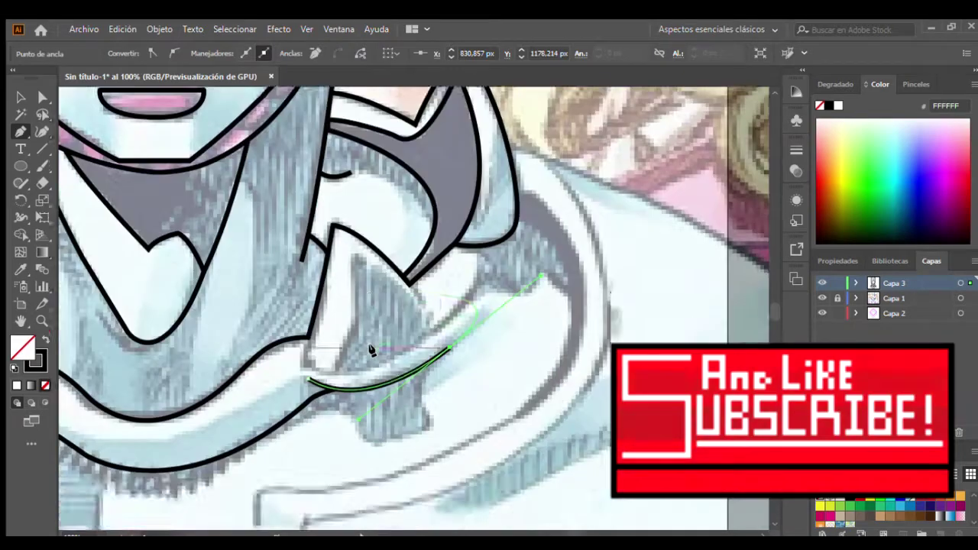
drag(307, 390, 348, 430)
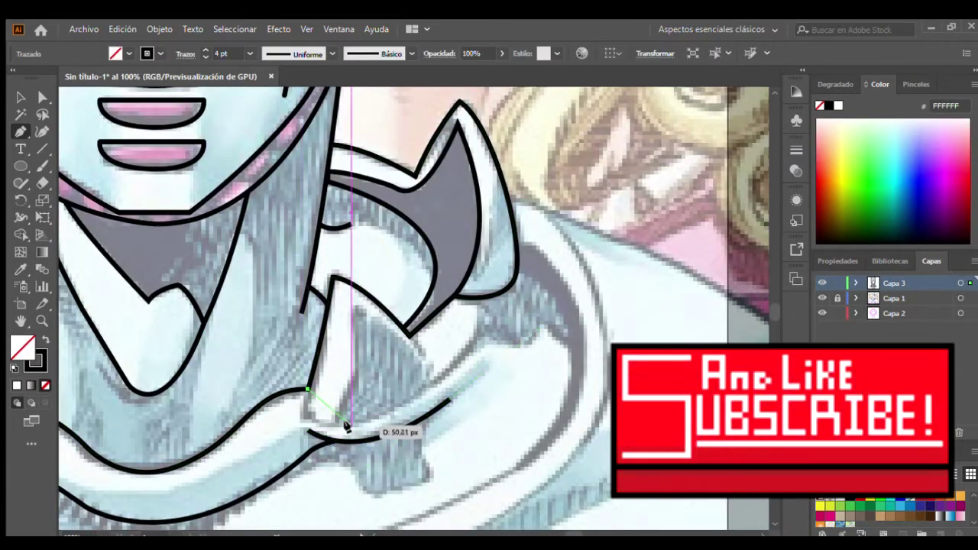
drag(435, 376, 476, 336)
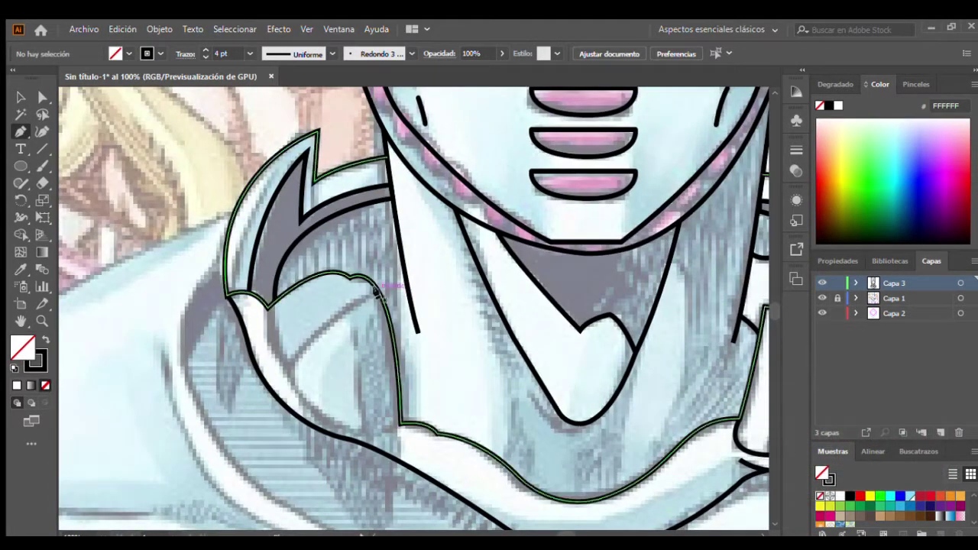
Step: Draw a cornered collar outline curving up to the left, plus another curved collar stroke
click(376, 291)
click(285, 372)
drag(266, 306, 263, 249)
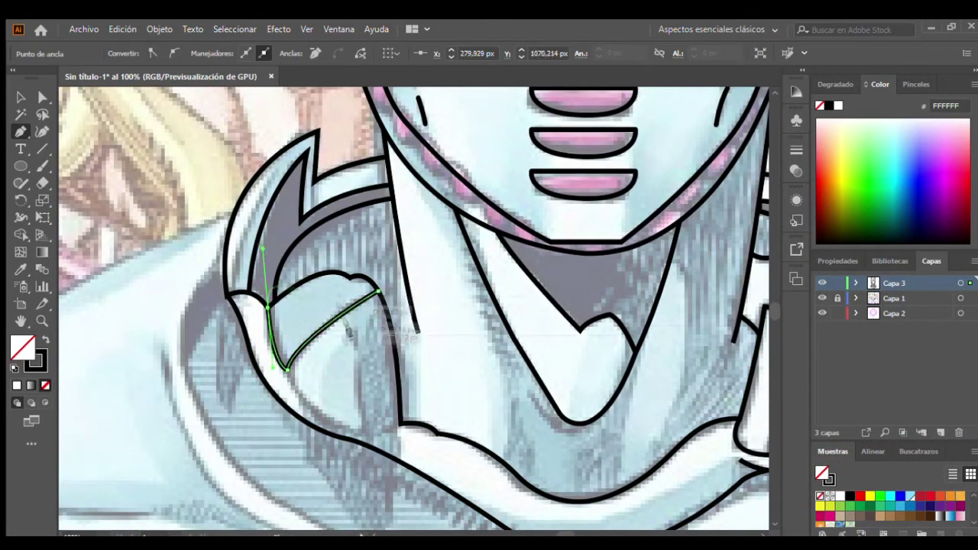
click(400, 423)
drag(287, 370, 259, 291)
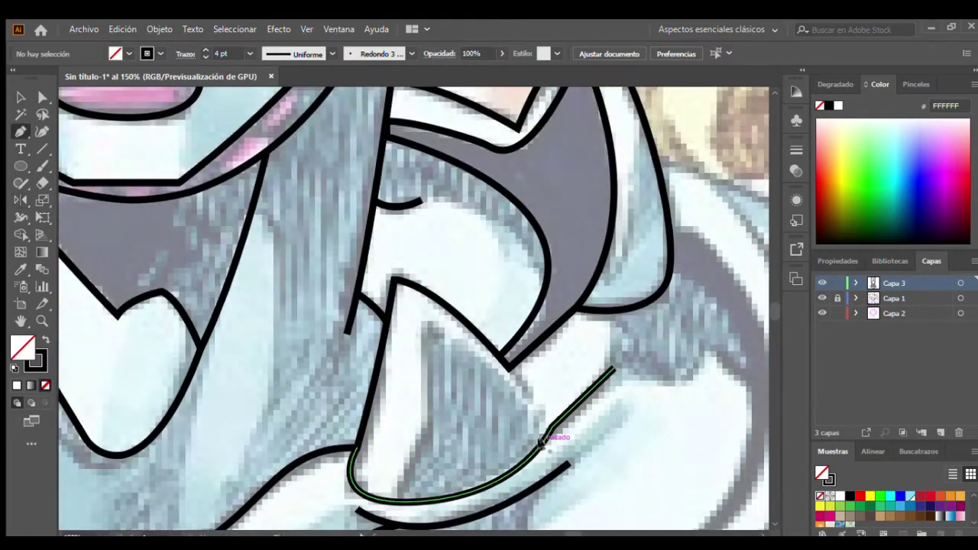
Step: Draw a curve rising from the shoulder to follow the reference
click(541, 441)
drag(428, 325, 351, 293)
click(428, 424)
scroll(413, 409, down, 3)
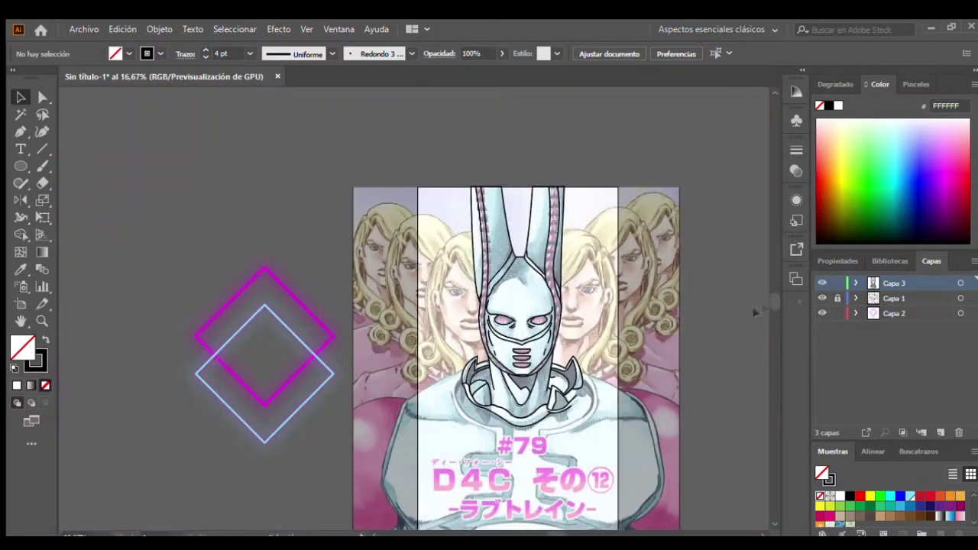
Step: Clip the reference image to a tall rectangle around the masked figure and #79 title
click(884, 298)
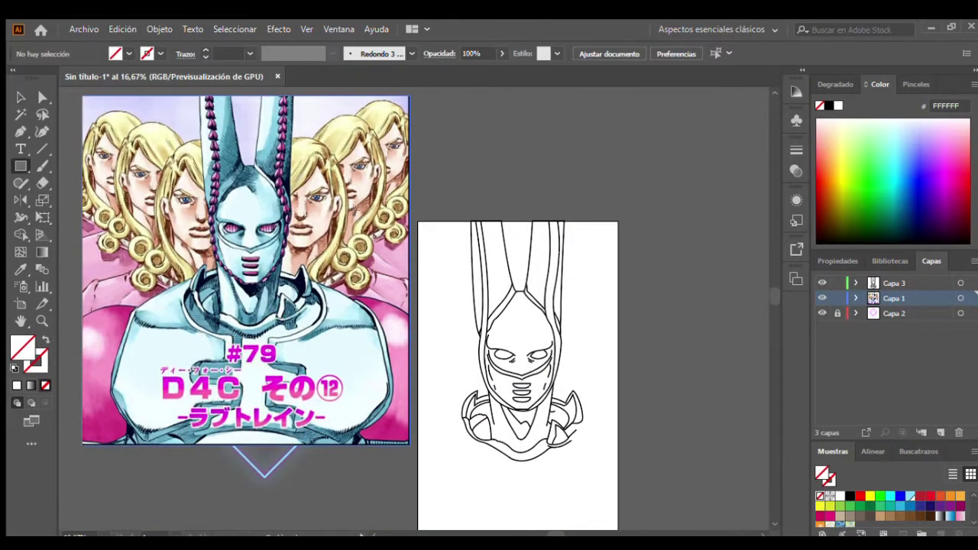
drag(163, 85, 340, 375)
key(ctrl+plus)
key(v)
key(ctrl+a)
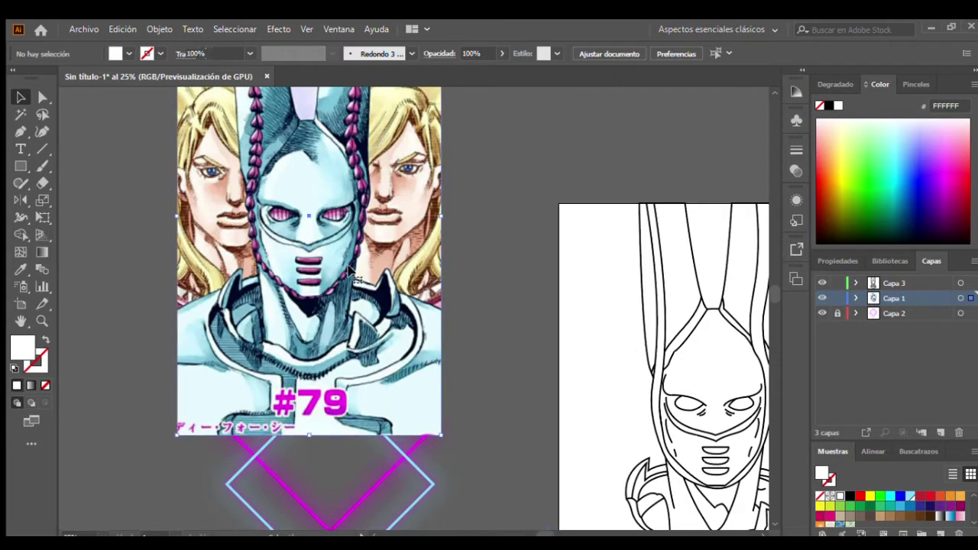
click(352, 271)
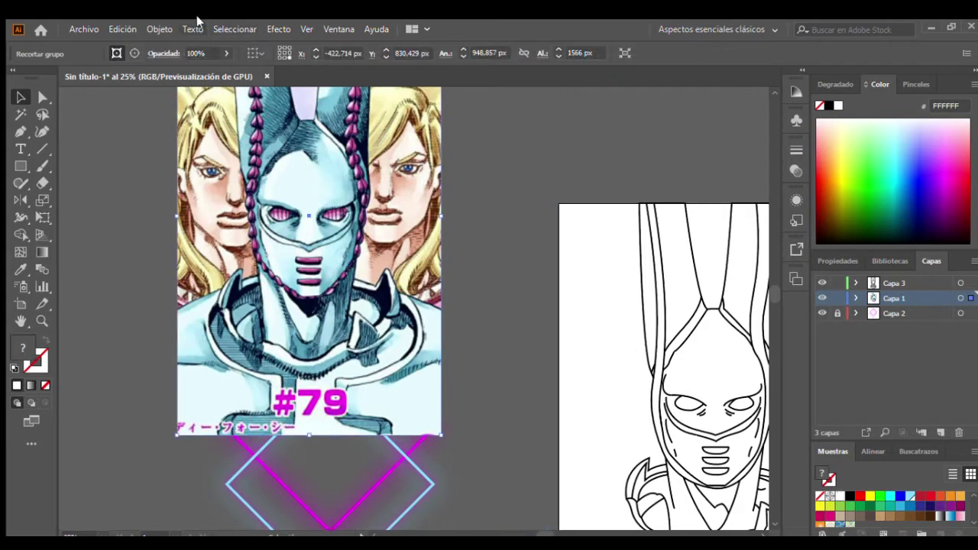
click(577, 410)
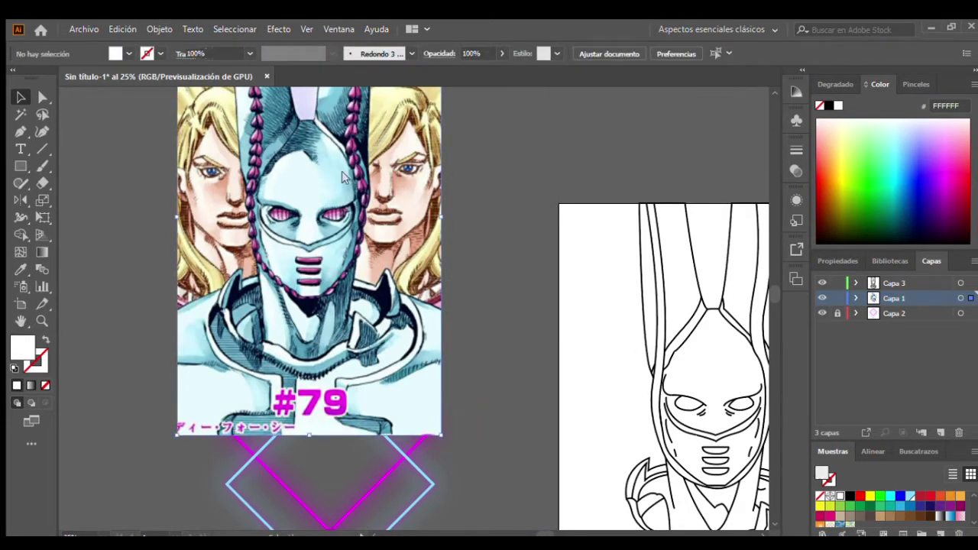
Step: Delete the stray <Trazado> path from the cropped reference group
click(961, 329)
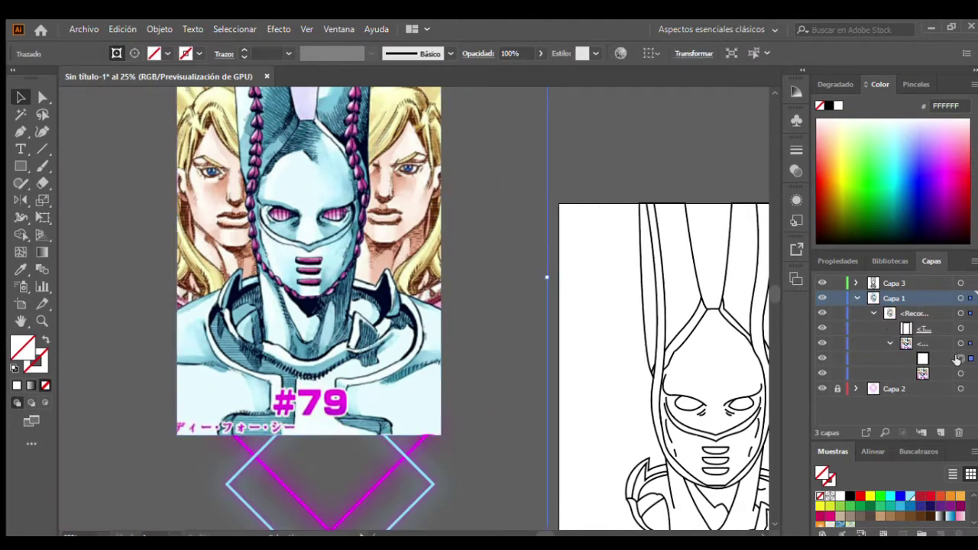
key(Delete)
click(874, 314)
click(960, 314)
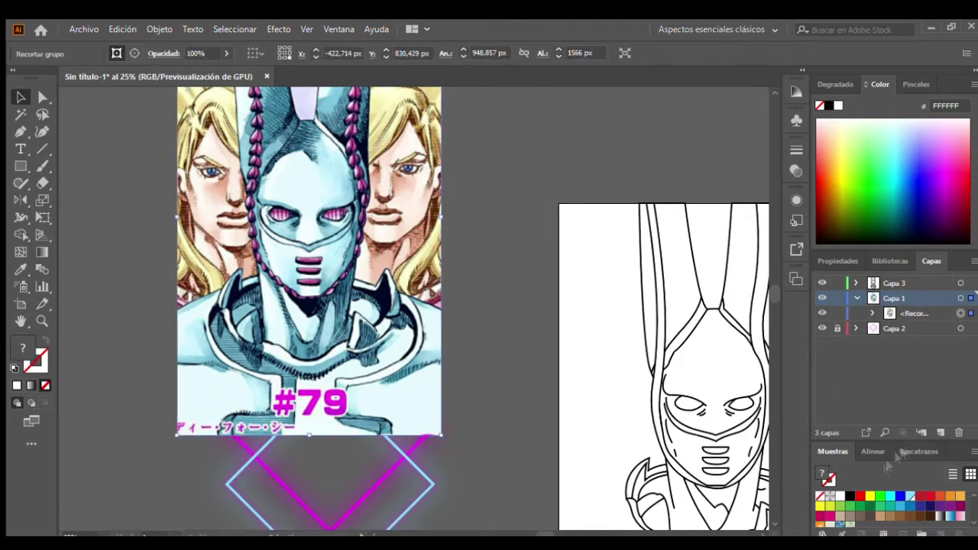
click(918, 451)
scroll(409, 222, down, 1)
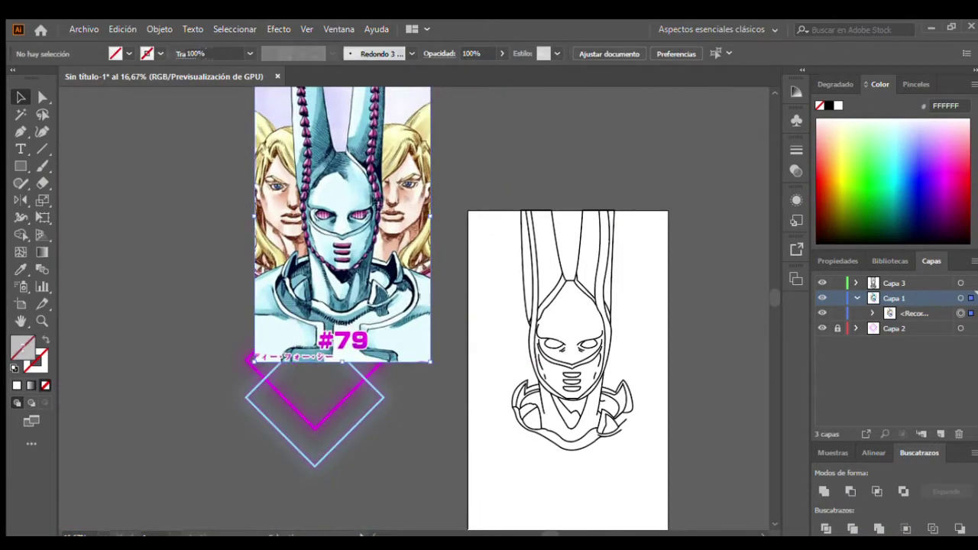
click(153, 233)
scroll(470, 191, up, 3)
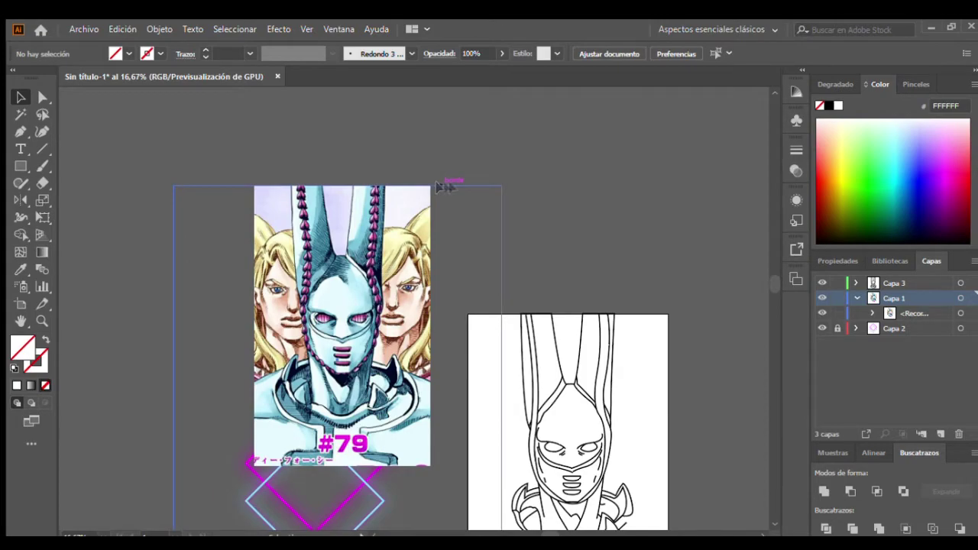
Step: Move the cropped reference onto the line-art artboard beside the drawing
drag(336, 306, 611, 252)
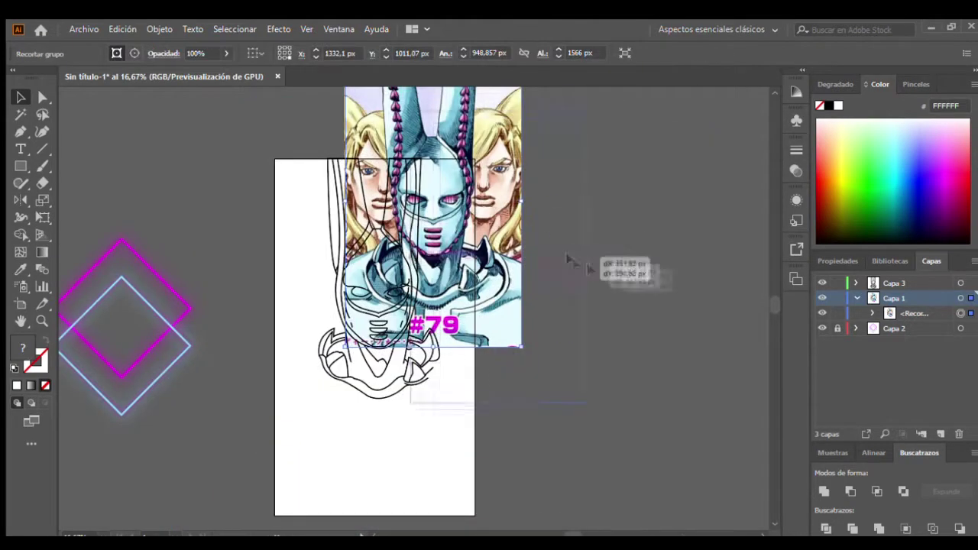
scroll(377, 304, up, 1)
scroll(237, 244, up, 1)
scroll(245, 252, up, 1)
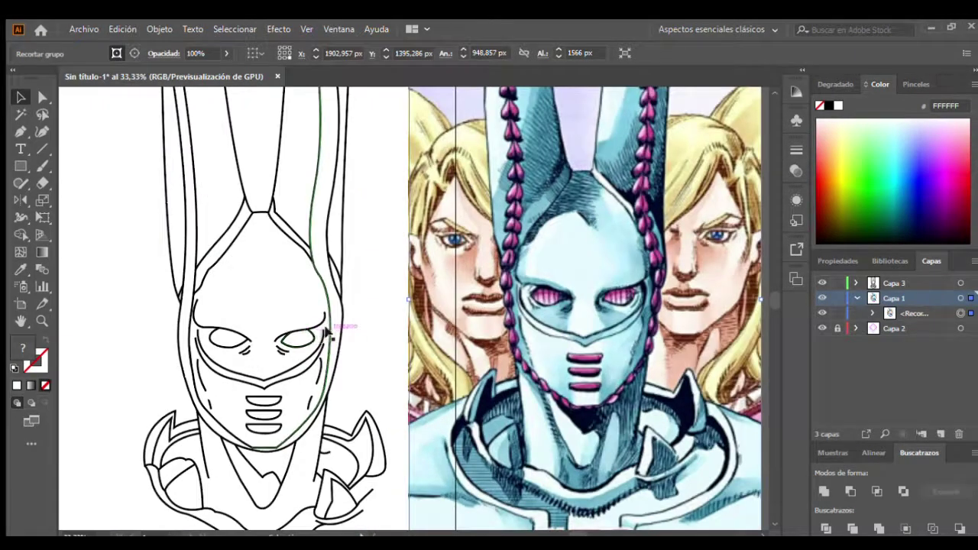
scroll(253, 256, up, 1)
scroll(263, 256, up, 1)
Step: Draw three vertical slit lines inside the mask's left eye on Capa 3
key(p)
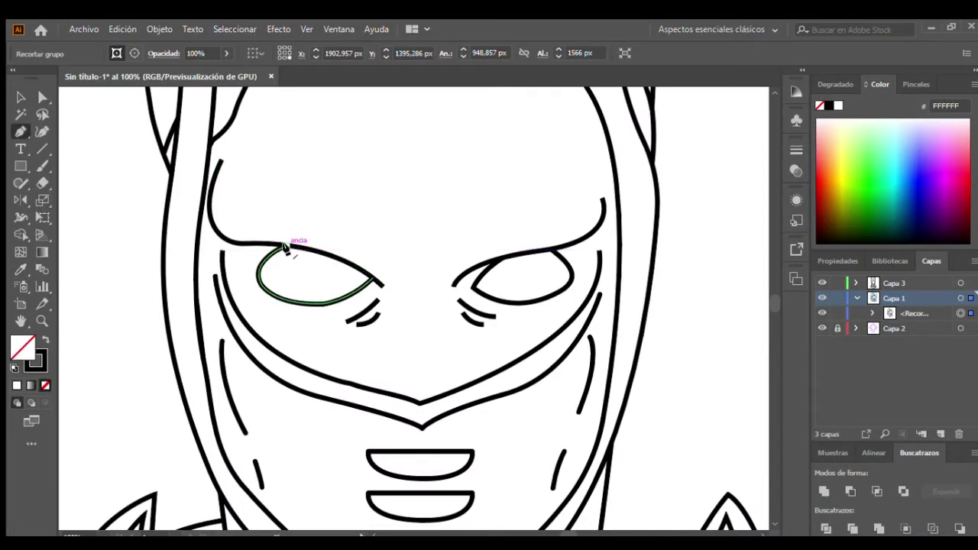
drag(289, 246, 291, 306)
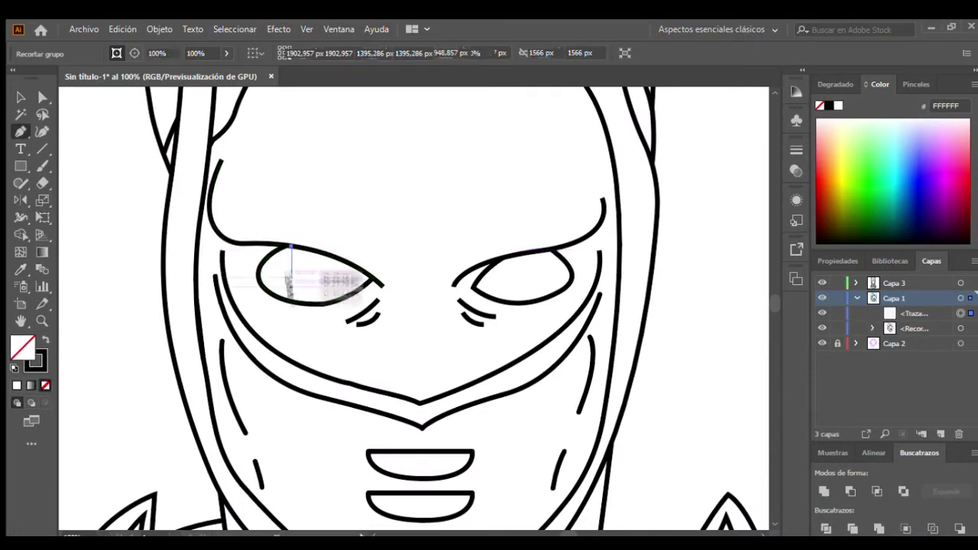
click(890, 283)
key(p)
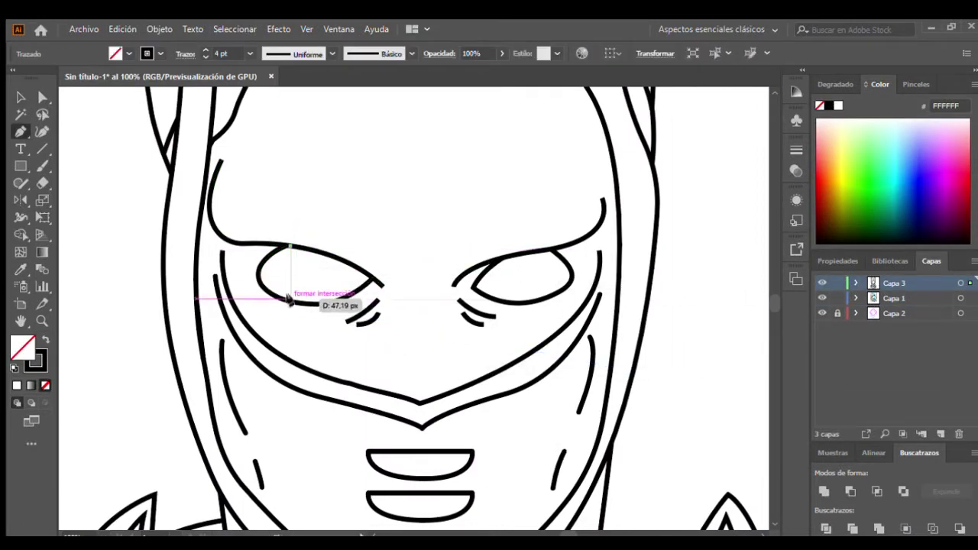
click(290, 302)
click(317, 250)
click(318, 302)
click(345, 262)
click(346, 298)
Step: Add two vertical slit lines inside the right eye and deselect
click(497, 262)
click(497, 303)
click(518, 254)
click(518, 303)
key(v)
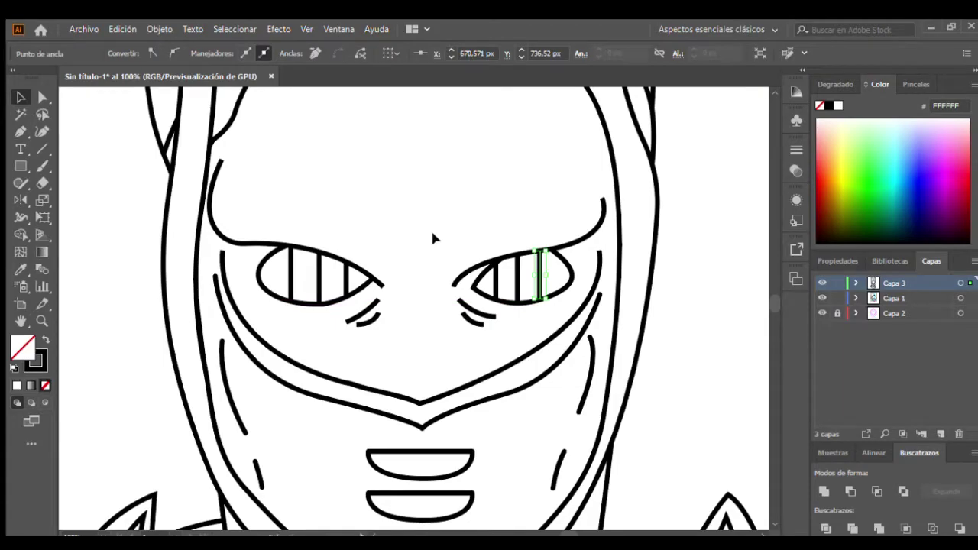
click(434, 236)
key(ctrl+minus)
key(ctrl+minus)
key(ctrl+minus)
scroll(392, 229, up, 2)
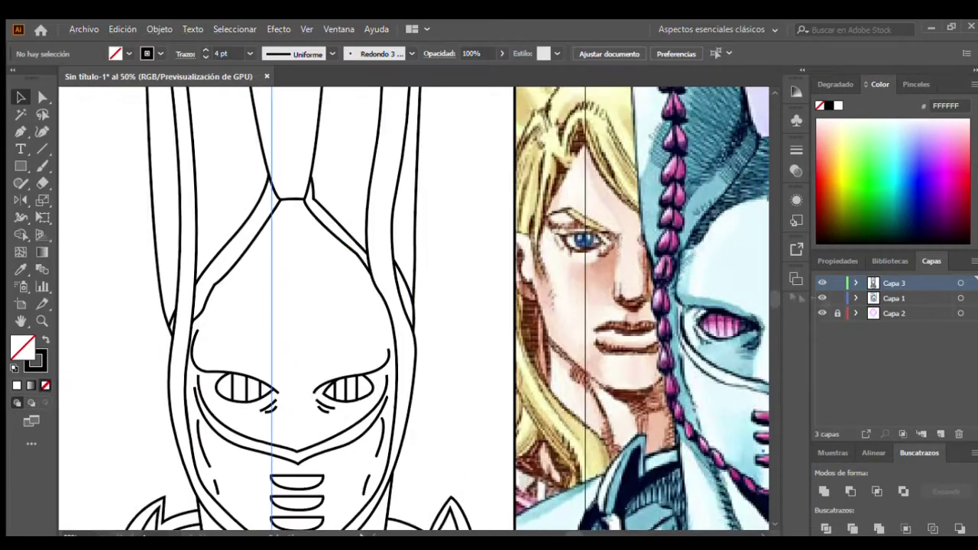
Step: Drag the stroke-less reference directly behind the line art and nudge it into alignment
drag(606, 229, 438, 230)
key(ctrl+minus)
click(45, 384)
click(940, 433)
click(874, 452)
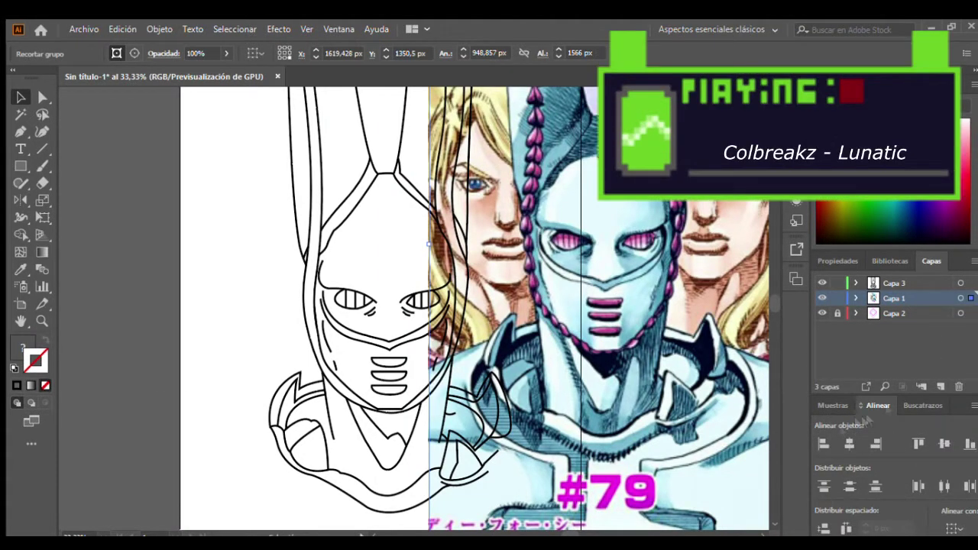
drag(489, 287, 276, 356)
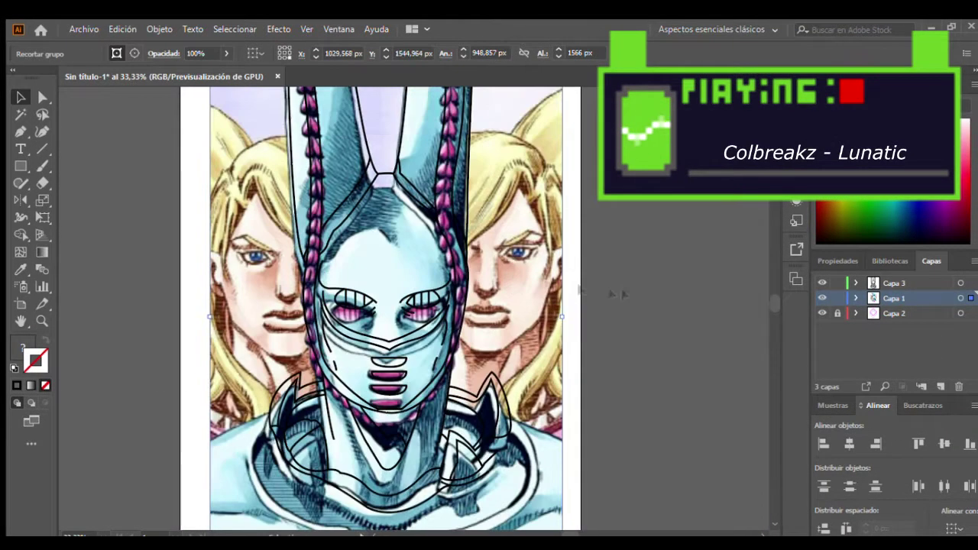
key(shift+Up)
key(shift+Up)
key(shift+Up)
key(Up)
key(Up)
key(Up)
key(Right)
key(Right)
key(Right)
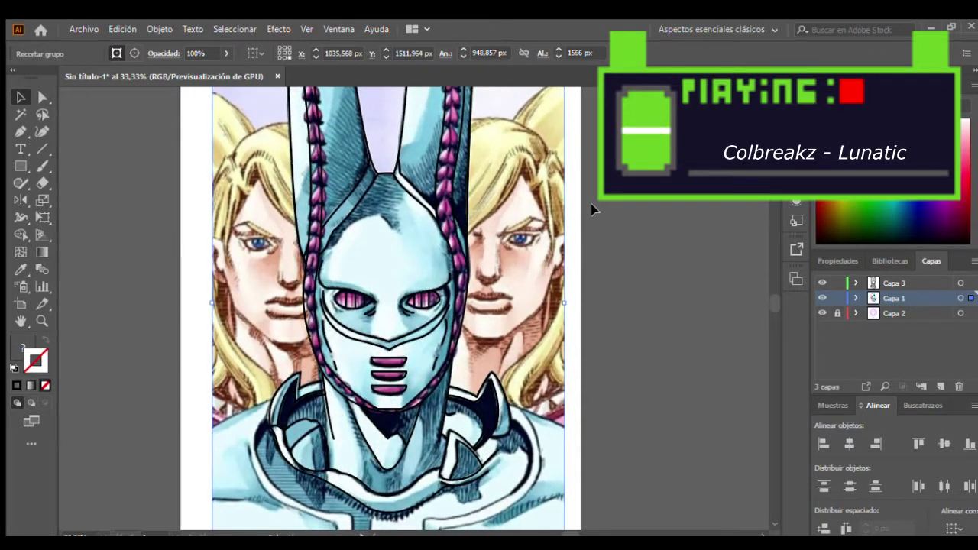
Step: Fade the reference to 50% opacity, lock Capa 1 and make Capa 3 active
key(5)
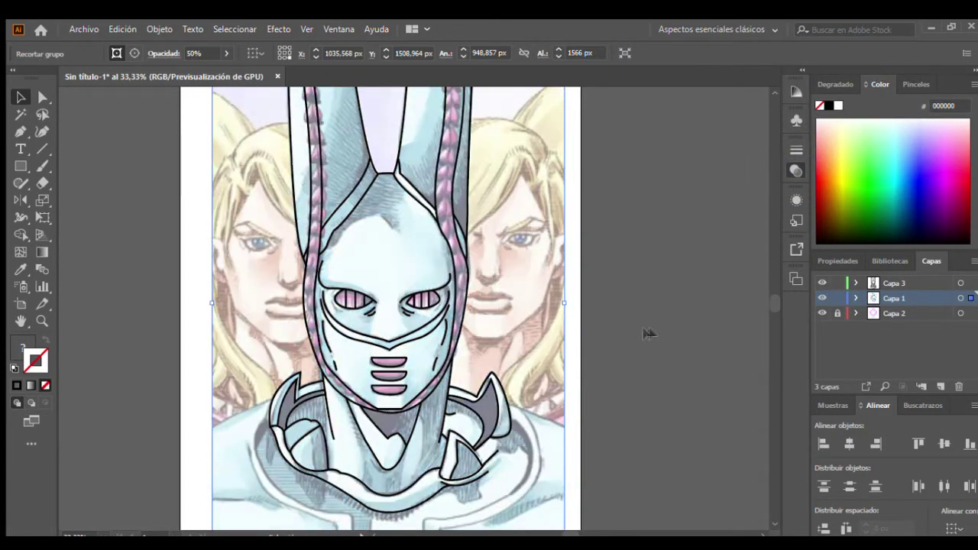
click(629, 331)
key(p)
scroll(366, 239, up, 3)
click(837, 298)
click(895, 282)
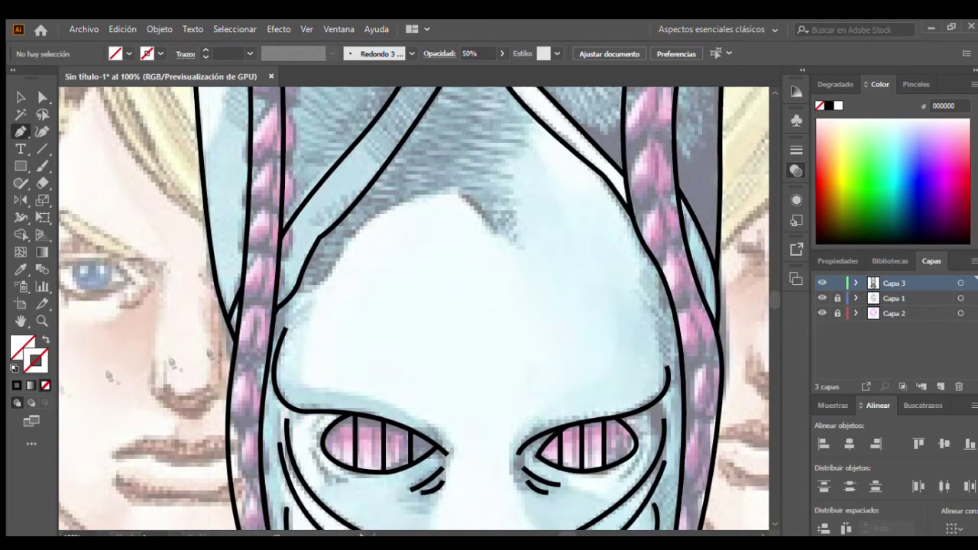
Step: Draw a curved Pen stroke across the top of the mask's forehead
click(295, 291)
drag(369, 208, 405, 197)
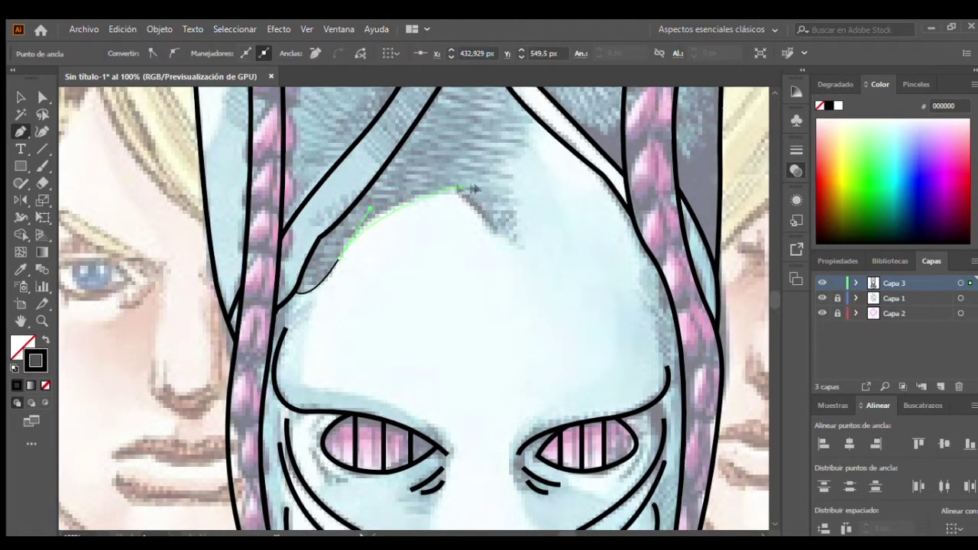
ctrl+click(493, 272)
key(v)
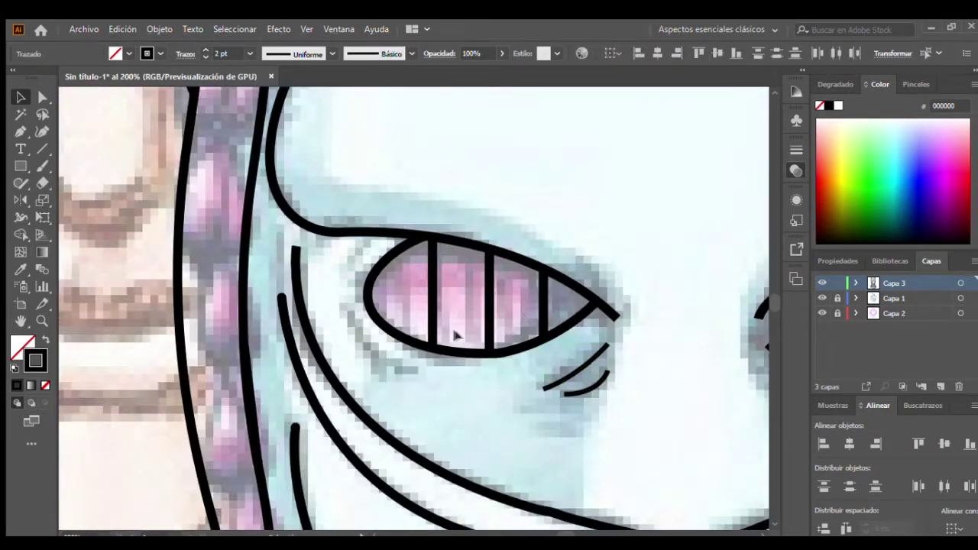
Step: Select the three mouth stripe shapes
scroll(455, 337, down, 3)
click(360, 436)
scroll(361, 435, down, 2)
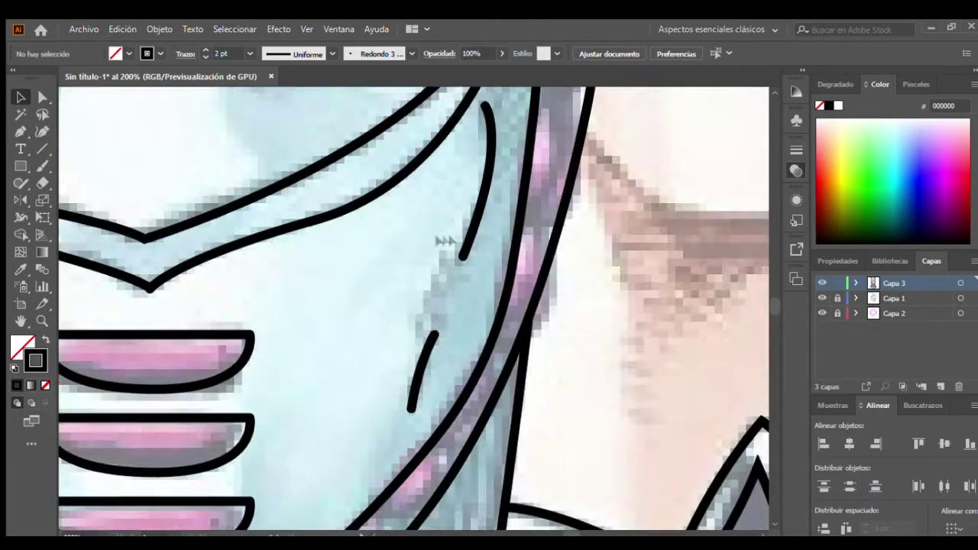
click(428, 336)
click(218, 283)
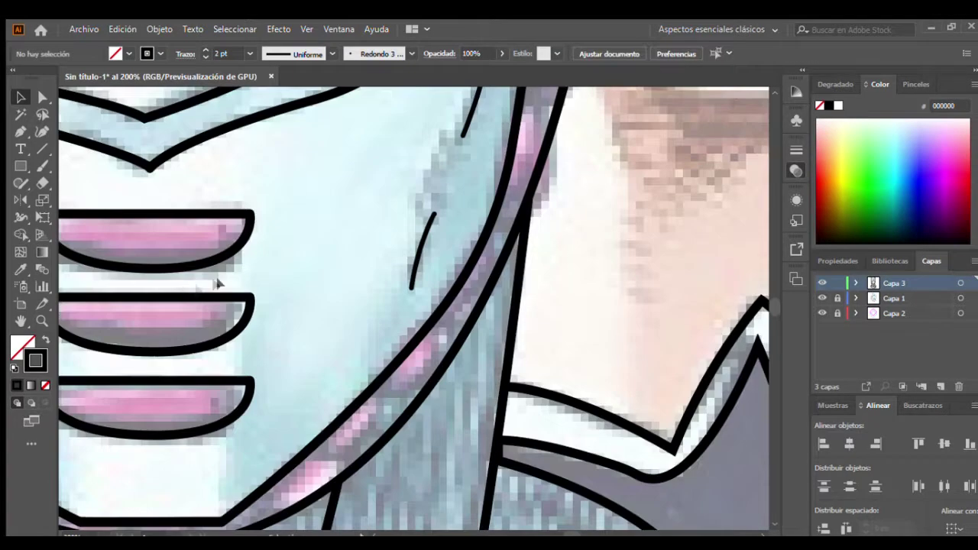
scroll(218, 283, left, 3)
drag(191, 206, 432, 451)
scroll(306, 306, down, 2)
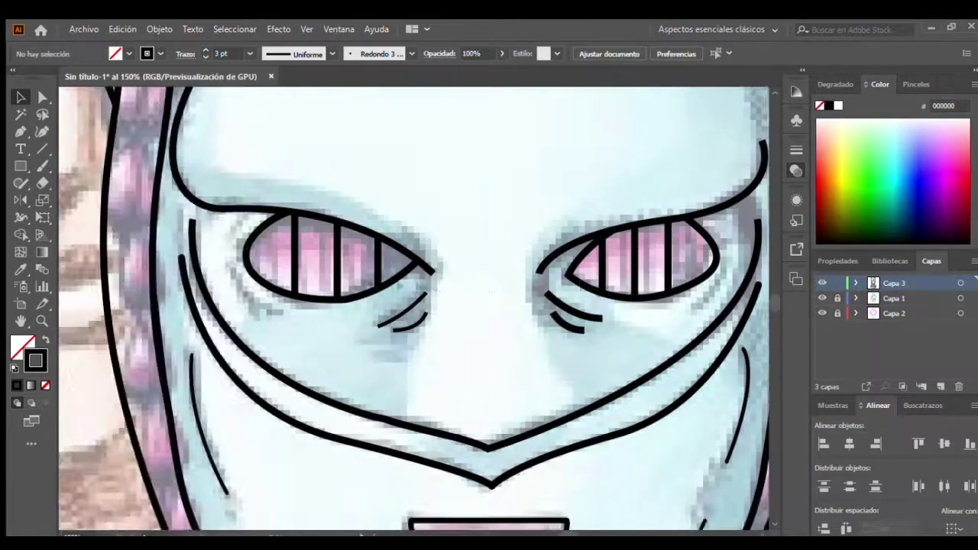
scroll(494, 289, down, 2)
Step: Thin the short strokes under the eye to 2 pt
click(360, 329)
click(205, 58)
key(Escape)
scroll(311, 318, up, 3)
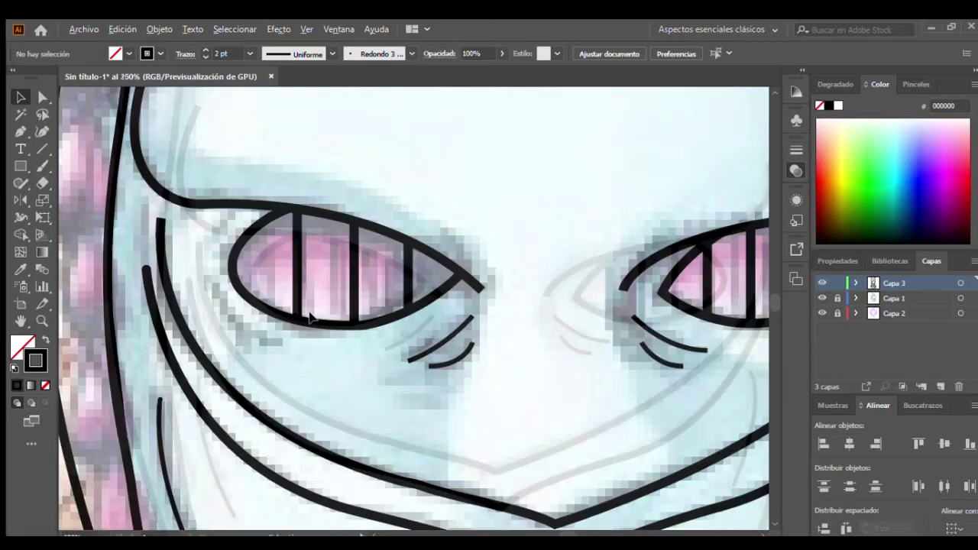
scroll(310, 319, down, 1)
Step: Draw short curved strokes beside the left eye and under the right eye
key(p)
click(233, 208)
click(206, 242)
click(207, 276)
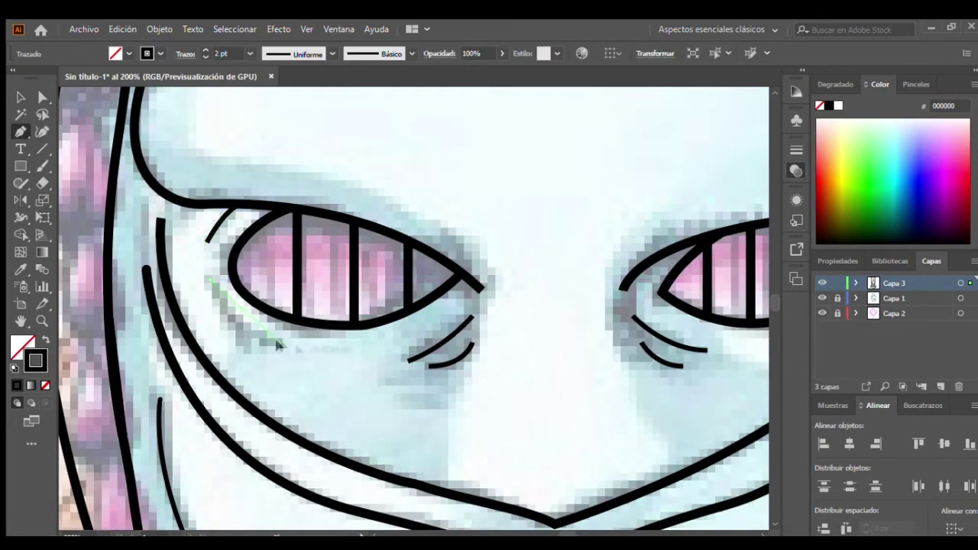
click(278, 345)
scroll(525, 376, right, 5)
click(486, 249)
click(409, 327)
key(ctrl+0)
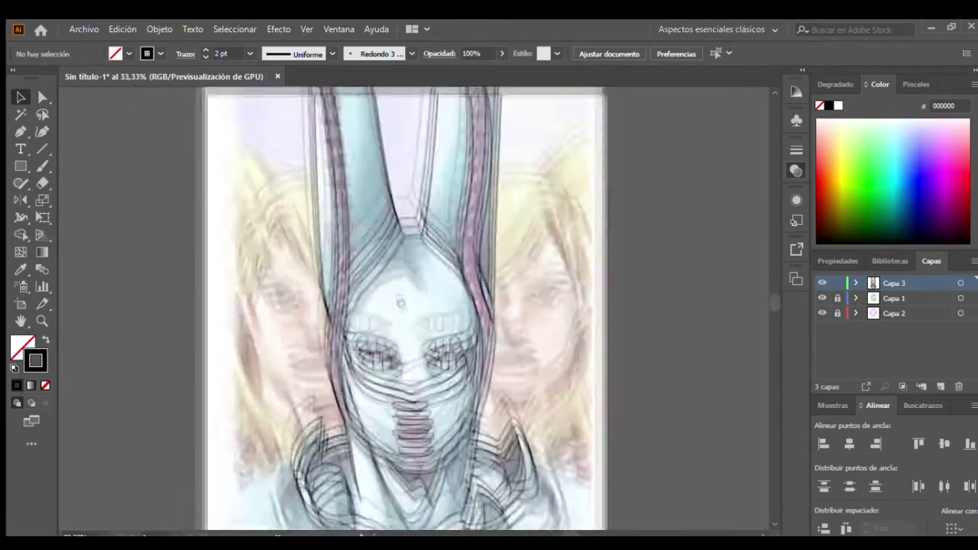
Step: Adjust the corner anchor of the line beneath the chin with Direct Selection
scroll(367, 313, up, 2)
scroll(344, 336, down, 3)
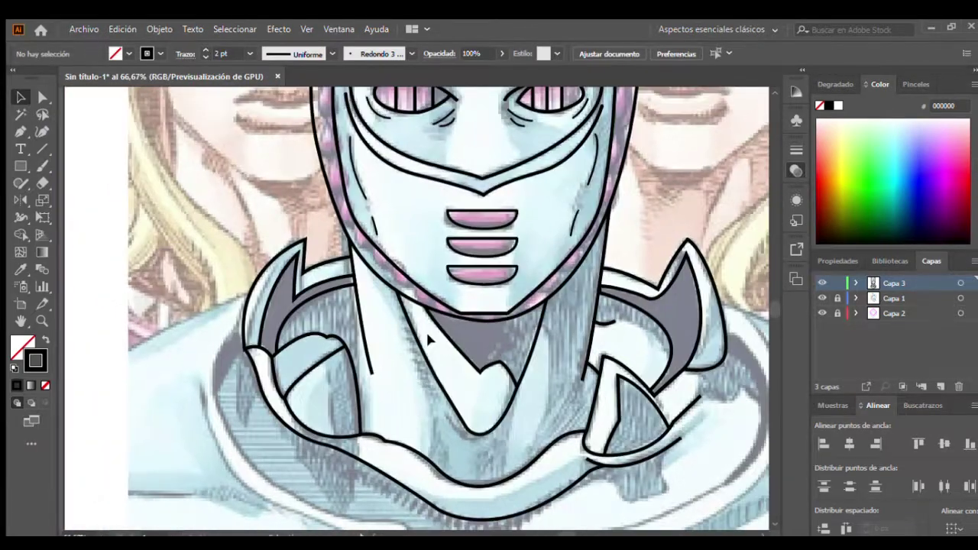
scroll(430, 338, up, 3)
key(a)
click(403, 335)
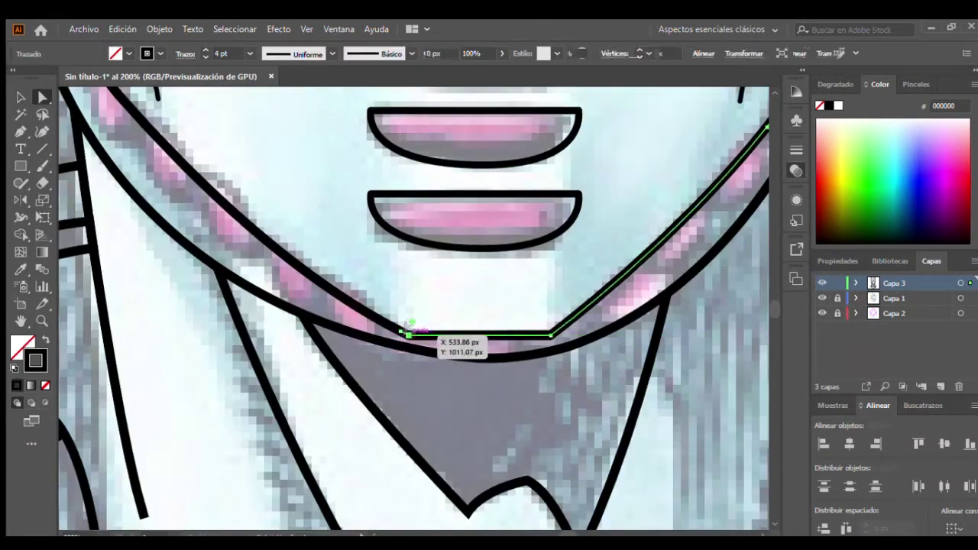
click(551, 335)
scroll(550, 336, up, 3)
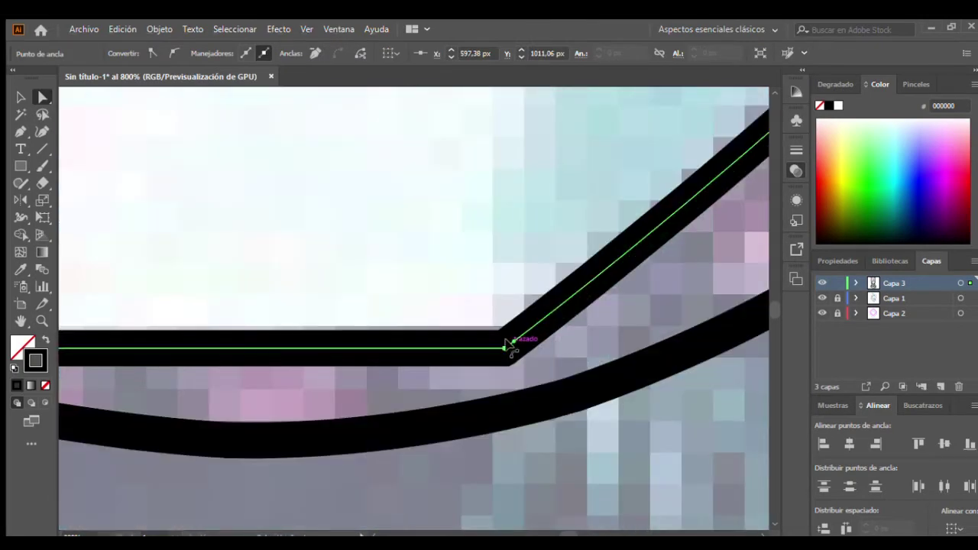
scroll(451, 313, down, 3)
key(v)
click(395, 267)
scroll(395, 259, down, 2)
scroll(395, 252, down, 3)
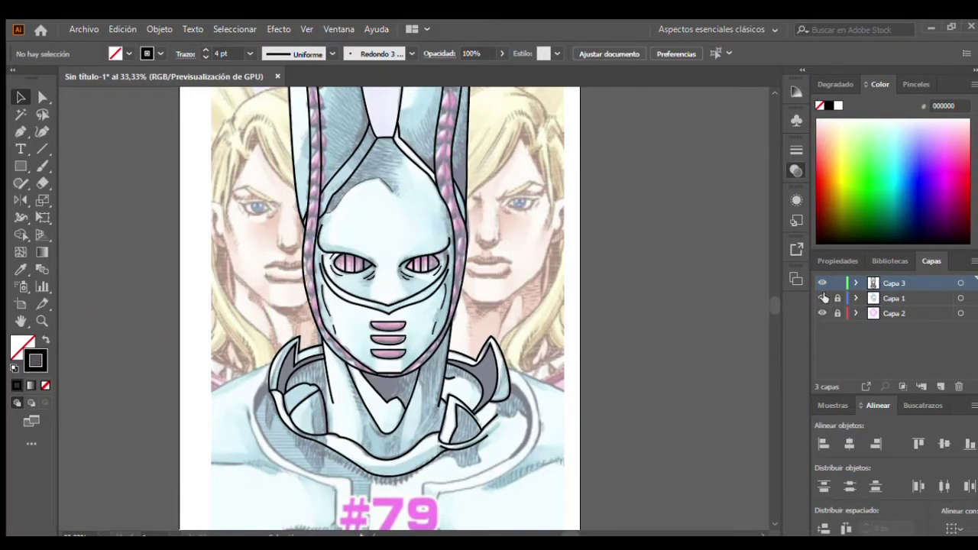
Step: Hide the coloured reference image and reposition the character line art
click(823, 298)
click(358, 303)
drag(358, 302, 315, 304)
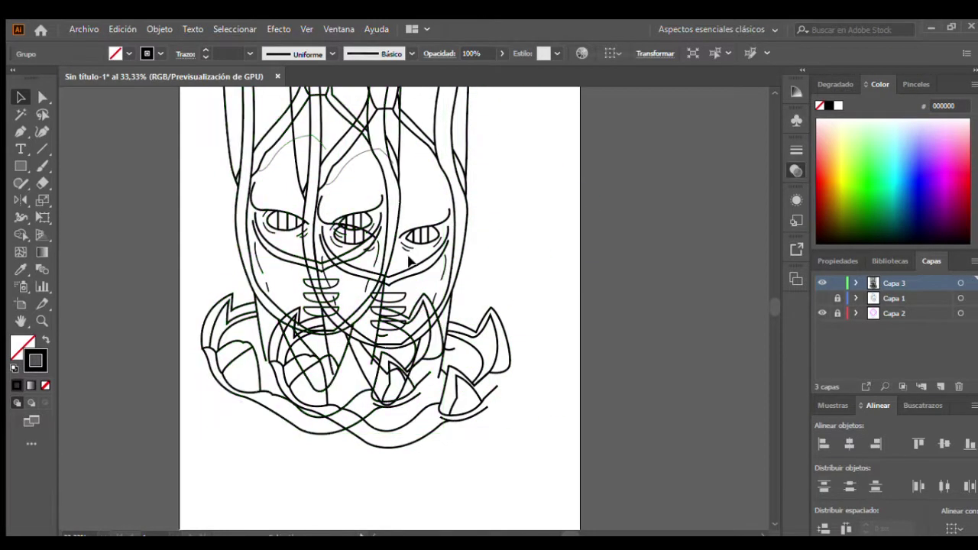
drag(436, 328, 514, 273)
Step: Turn the whole line-art group's strokes white
scroll(514, 273, up, 1)
scroll(516, 283, down, 3)
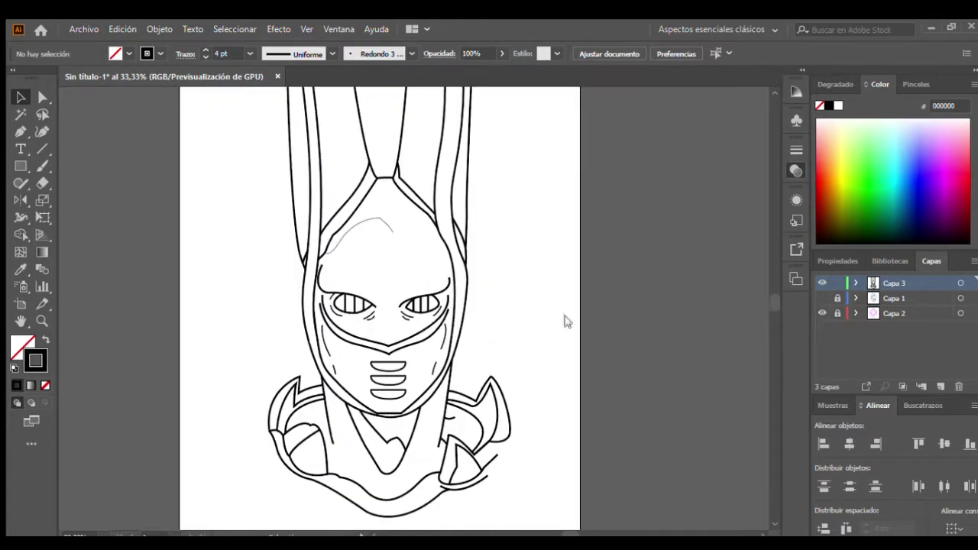
click(313, 273)
key(Delete)
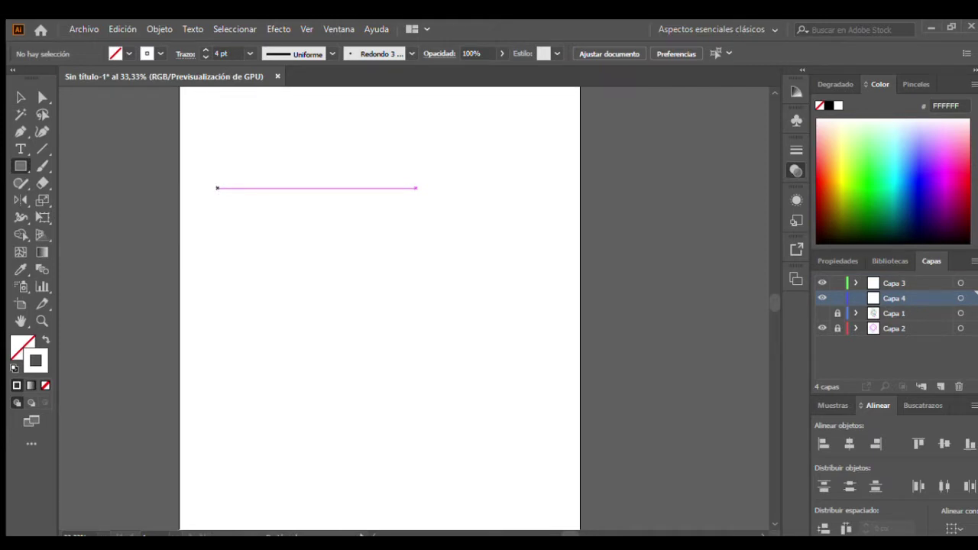
Step: Draw a large rectangle with #181744 navy fill and no stroke over the artboard
drag(217, 188, 929, 547)
click(46, 340)
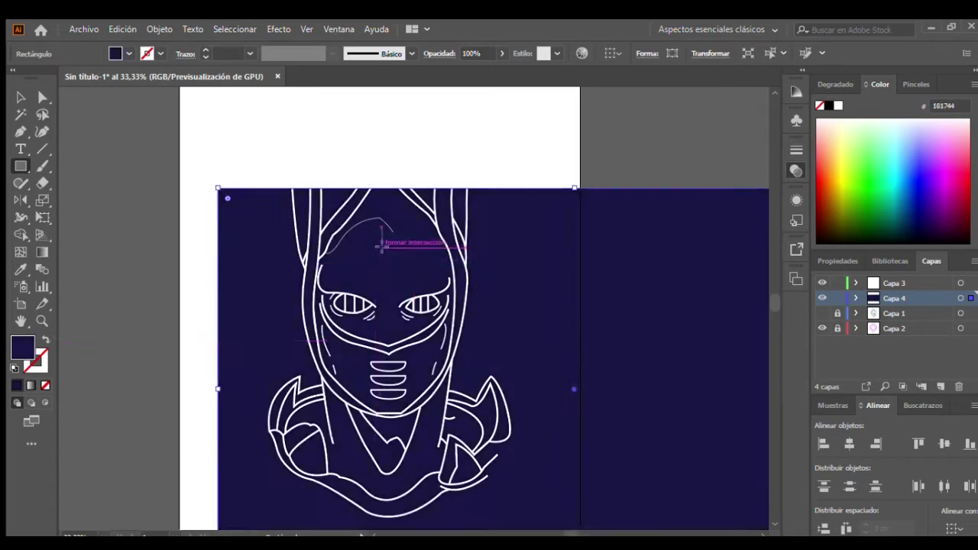
key(ctrl+minus)
drag(535, 277, 446, 200)
Step: Stretch the navy rectangle's edges to fit the 1080×1920 artboard exactly
drag(564, 239, 481, 239)
drag(206, 241, 280, 242)
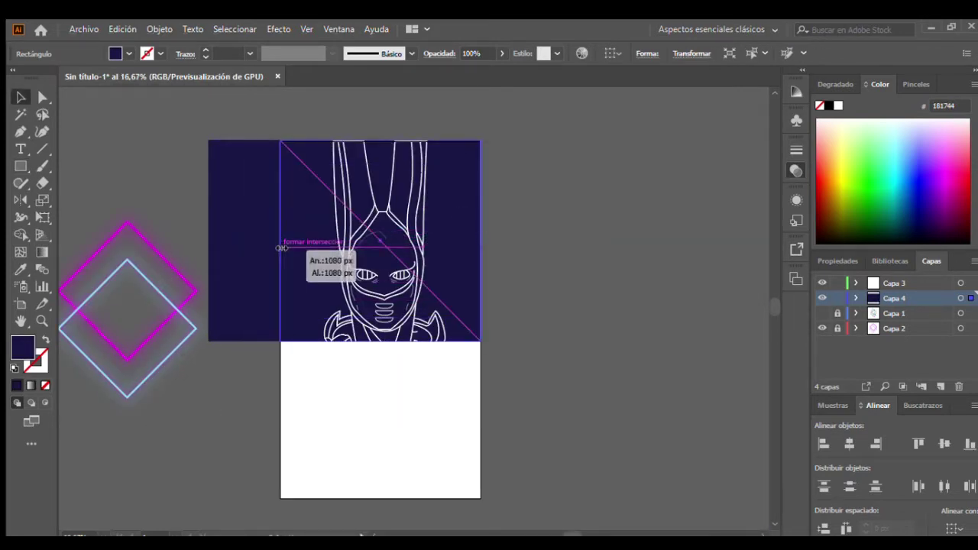
drag(379, 341, 377, 499)
key(ctrl+shift+a)
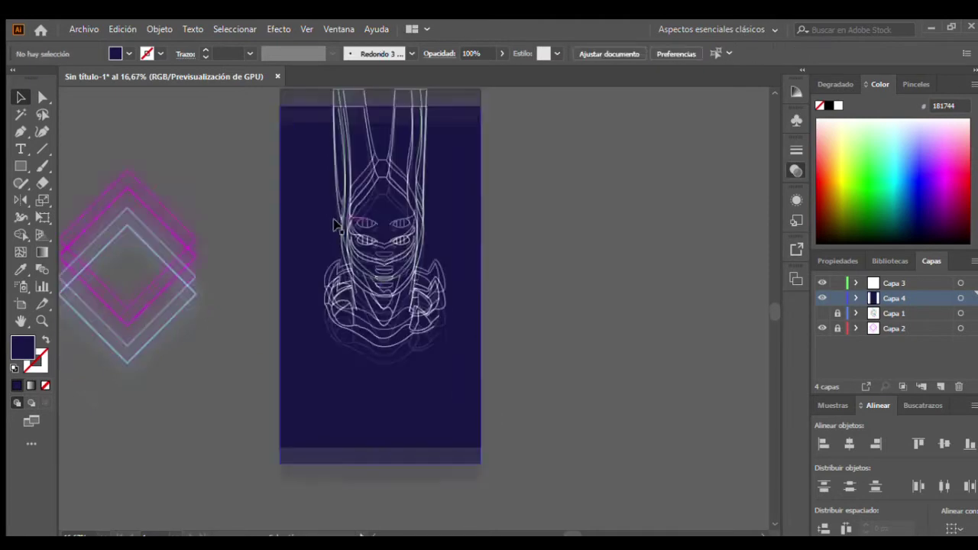
key(ctrl+plus)
key(ctrl+plus)
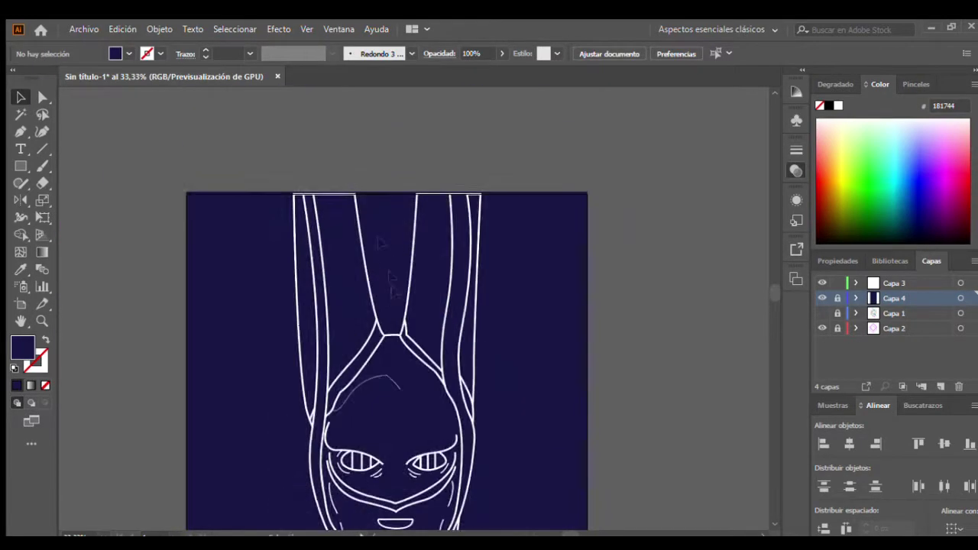
key(ctrl+plus)
key(ctrl+plus)
drag(367, 276, 393, 277)
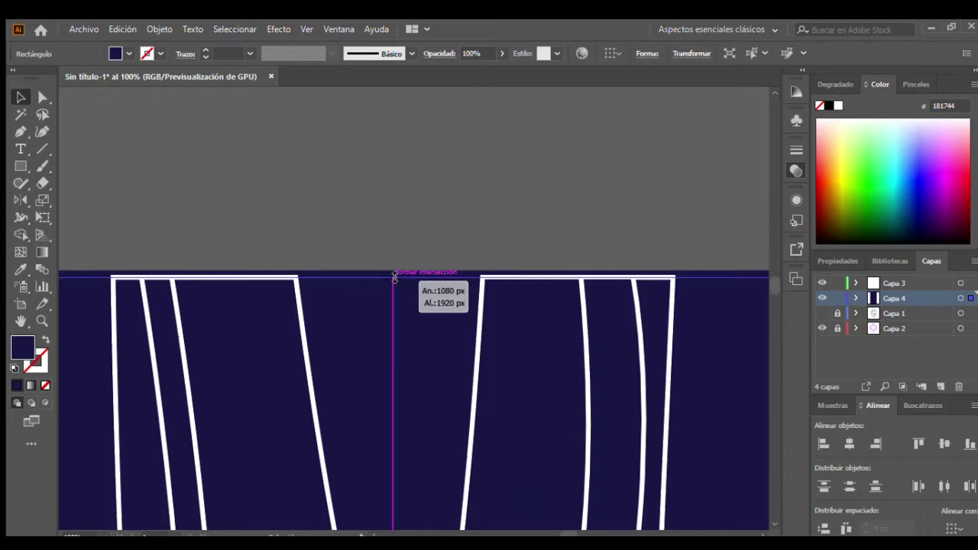
Step: Cut the ear lines with Scissors where they meet the artboard's top edge
click(892, 283)
click(233, 277)
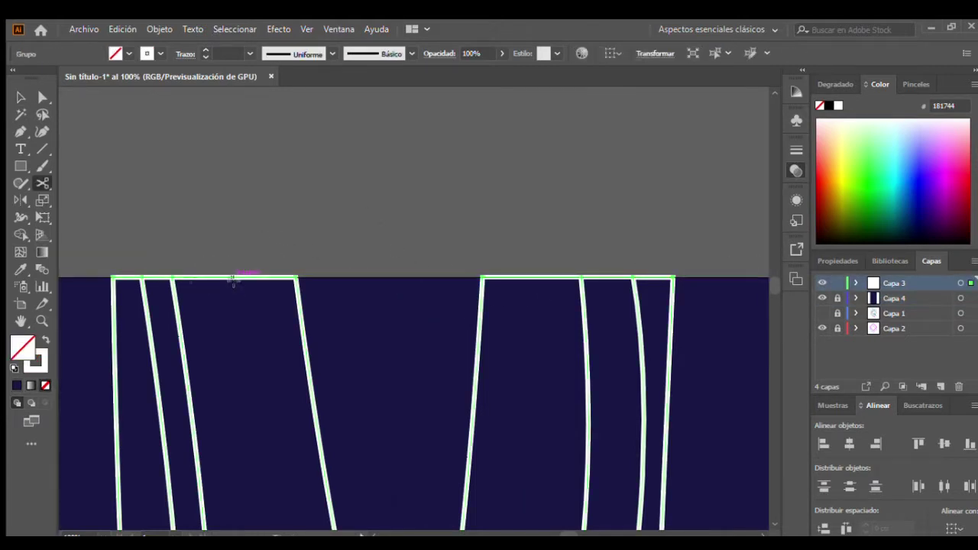
scroll(110, 278, up, 2)
key(c)
click(478, 280)
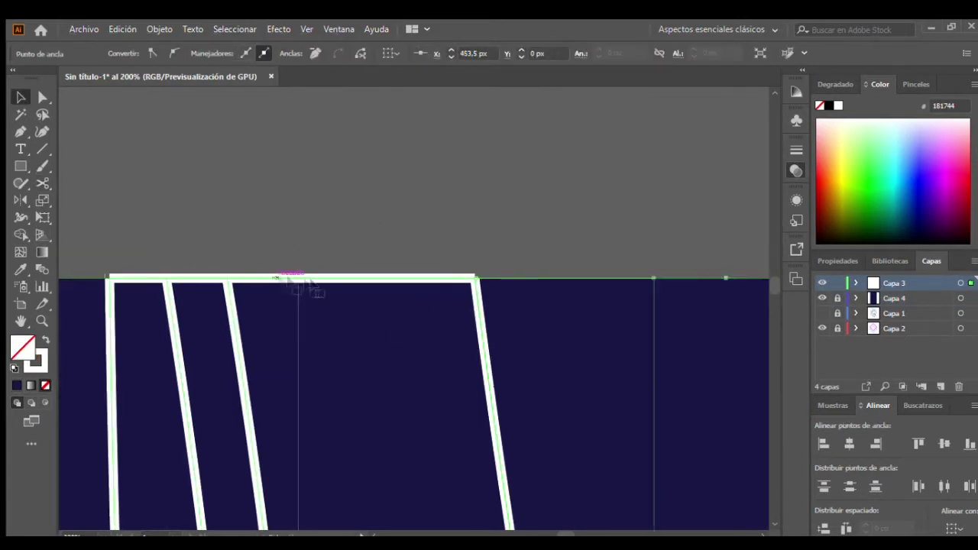
key(v)
click(301, 277)
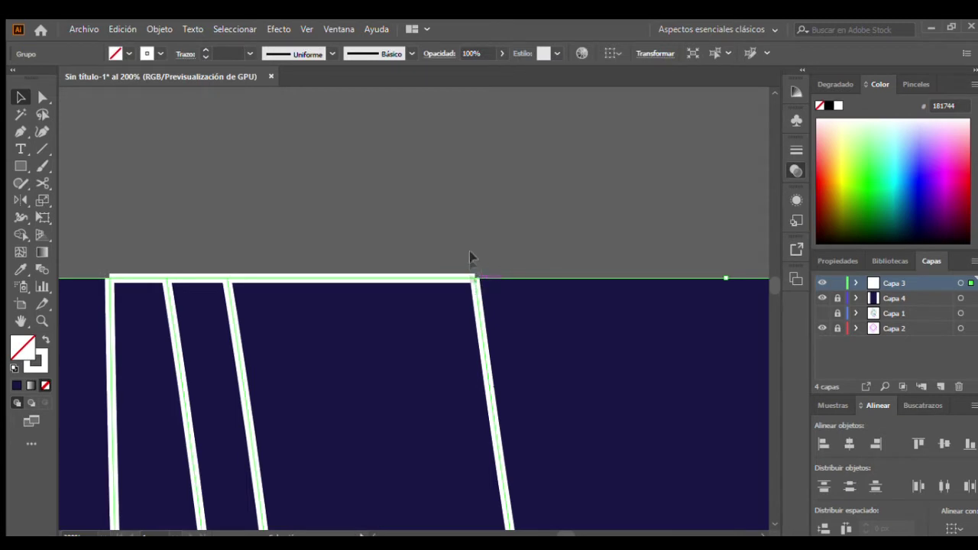
Step: Inside the isolated group, cut the top bar at the right ear corner and remove it
double_click(413, 278)
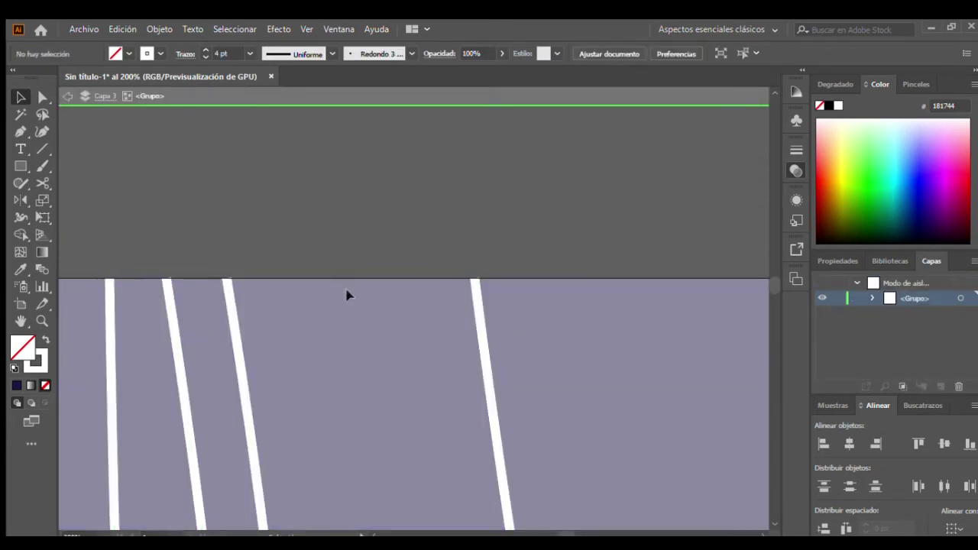
scroll(347, 293, right, 5)
scroll(428, 299, up, 2)
key(c)
click(662, 297)
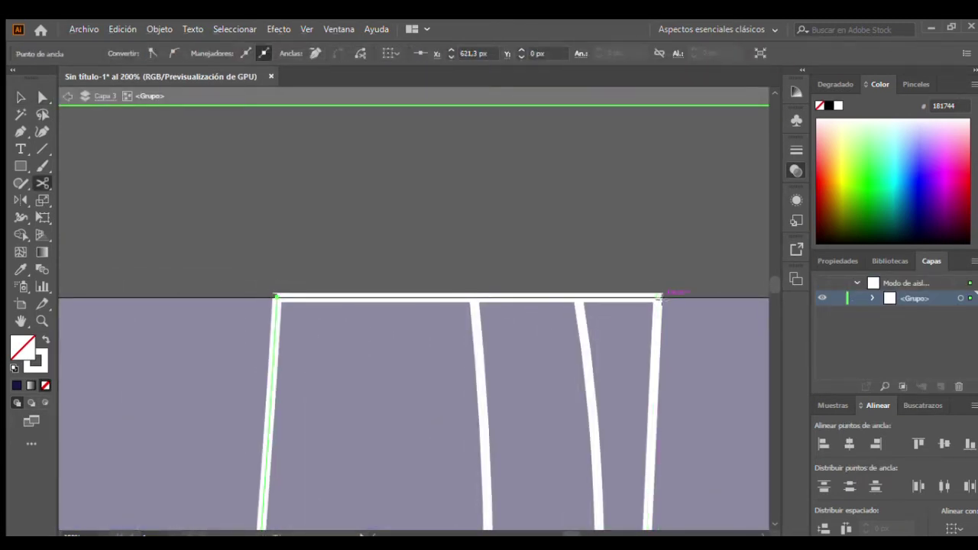
key(ctrl+shift+a)
double_click(360, 268)
scroll(360, 267, down, 3)
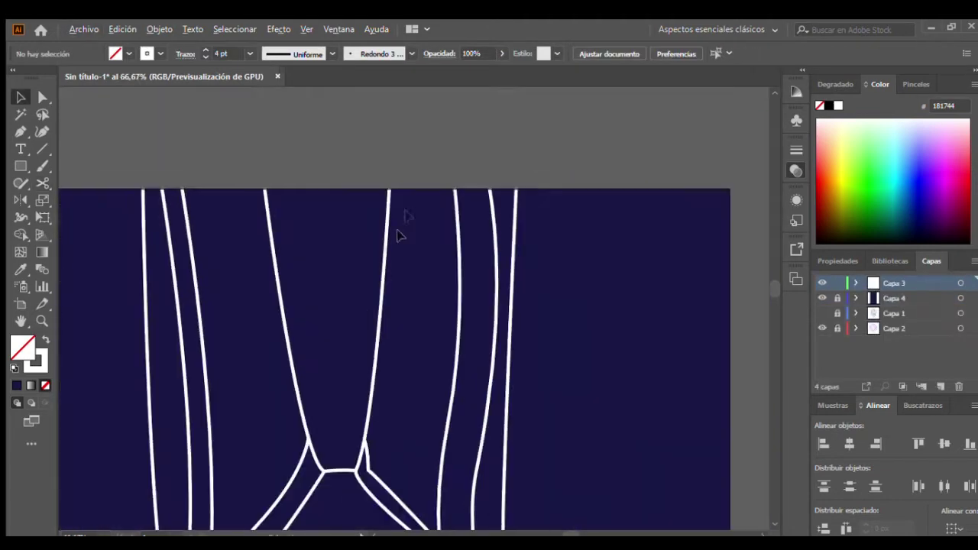
scroll(360, 268, down, 2)
scroll(229, 229, left, 3)
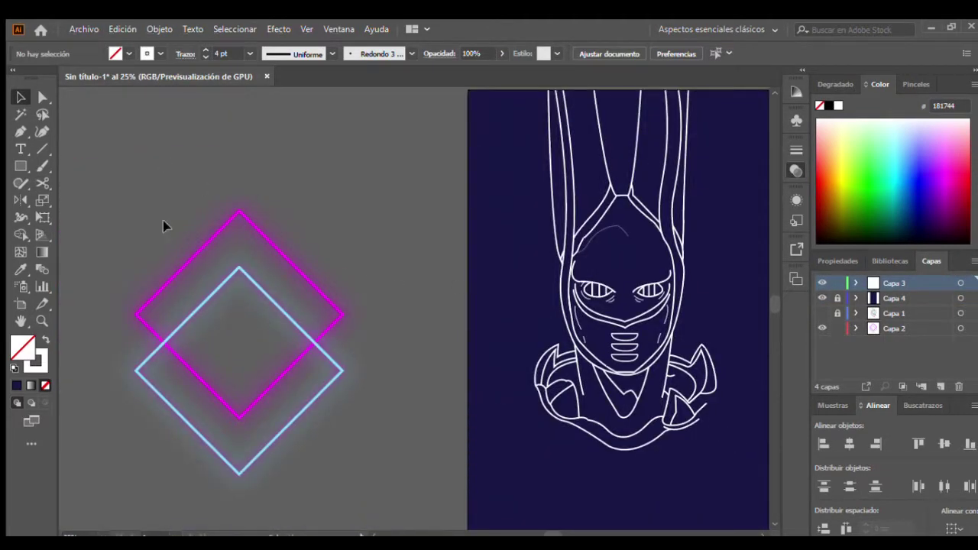
Step: Move the neon diamonds closer and select the helmet's outer outline
drag(284, 312, 393, 319)
key(ctrl+shift+a)
scroll(355, 302, right, 3)
scroll(355, 302, up, 1)
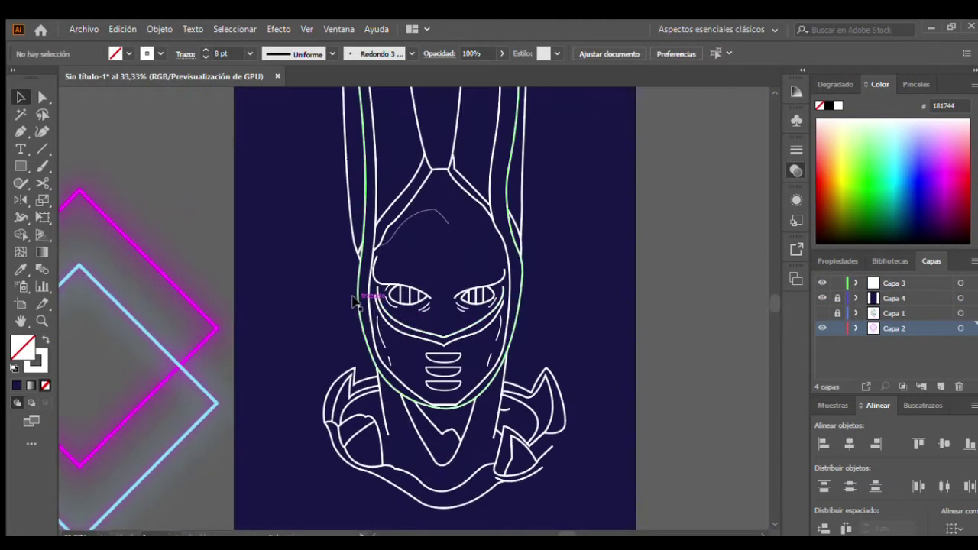
click(355, 300)
click(360, 317)
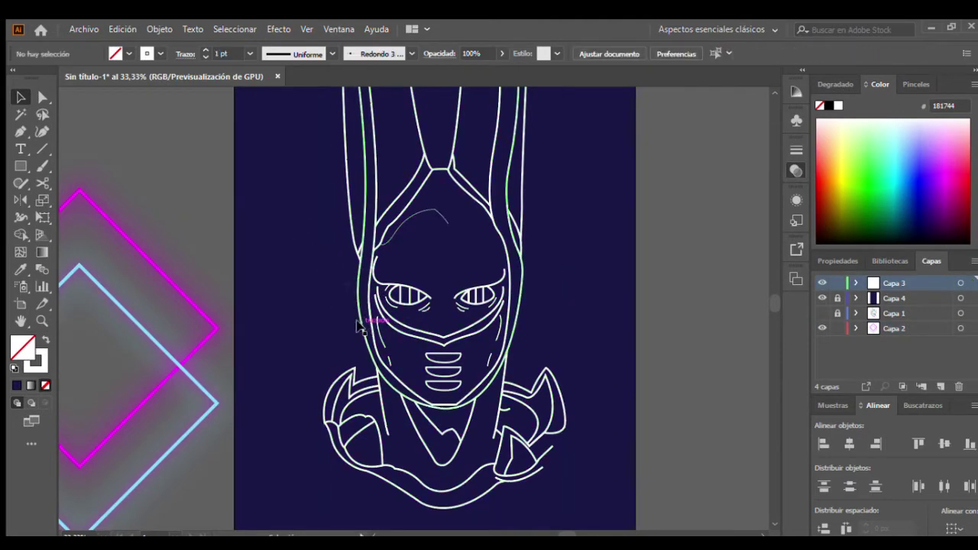
Step: Copy the diamond's magenta neon style onto the helmet outline with the Eyedropper
scroll(433, 399, up, 3)
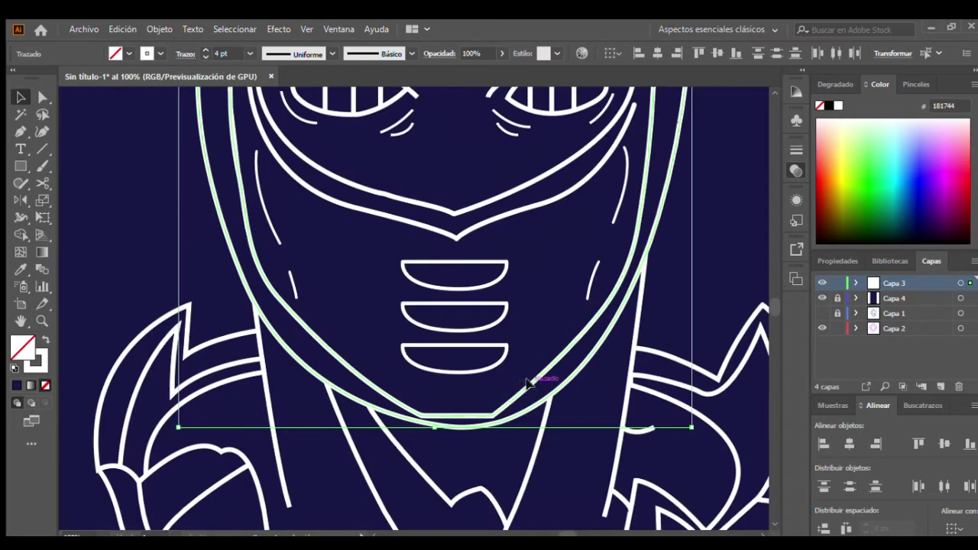
scroll(528, 384, down, 3)
key(i)
click(267, 313)
click(274, 234)
scroll(431, 273, up, 1)
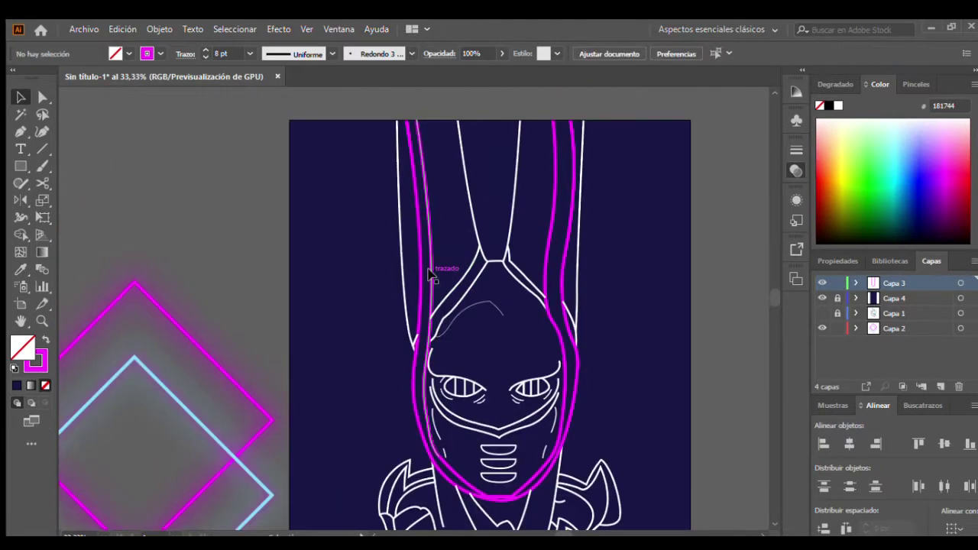
click(419, 343)
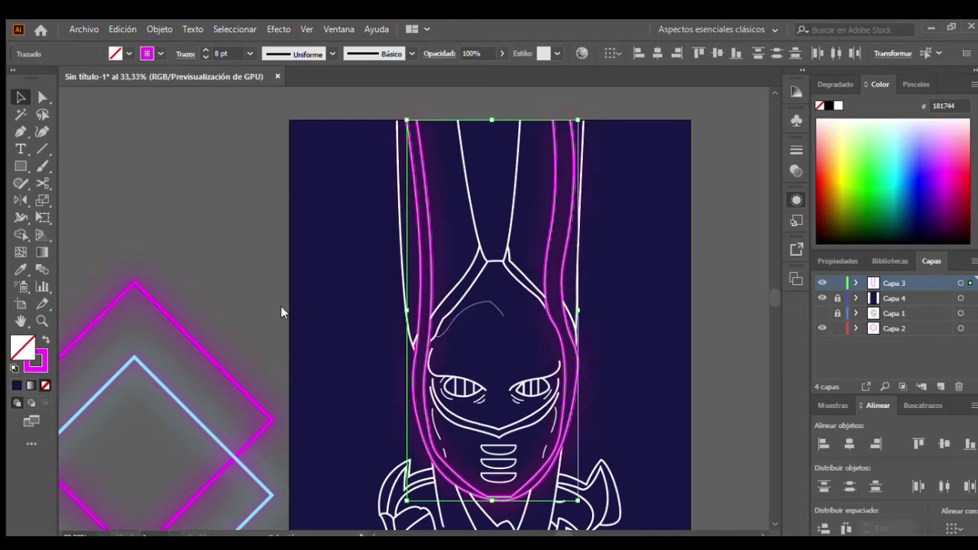
Step: Select the white crest and ear lines beside the magenta outline
click(365, 312)
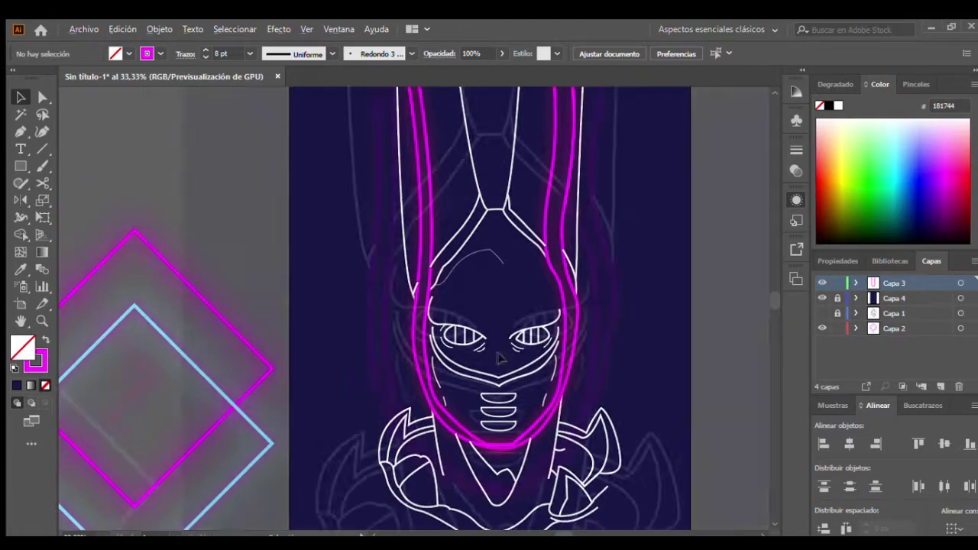
scroll(500, 359, up, 3)
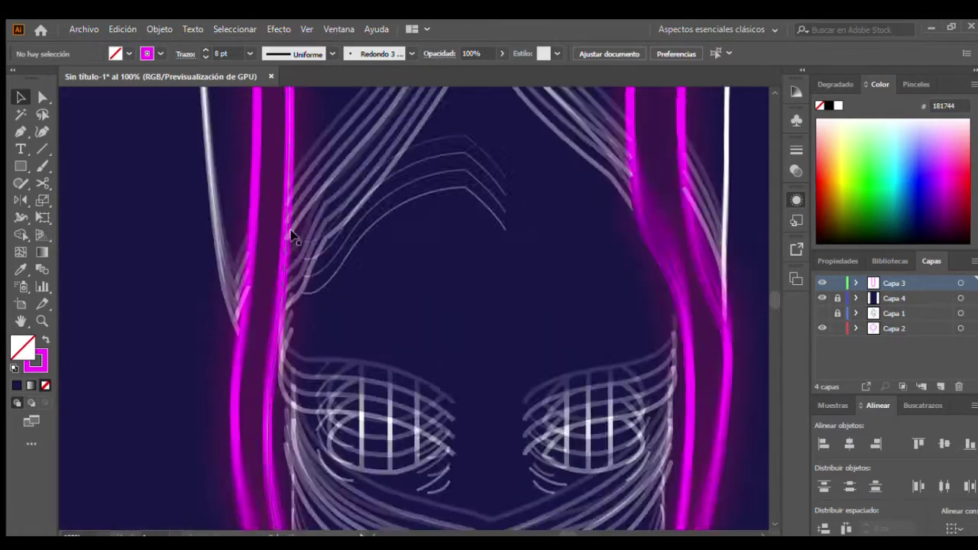
click(243, 330)
scroll(366, 427, right, 5)
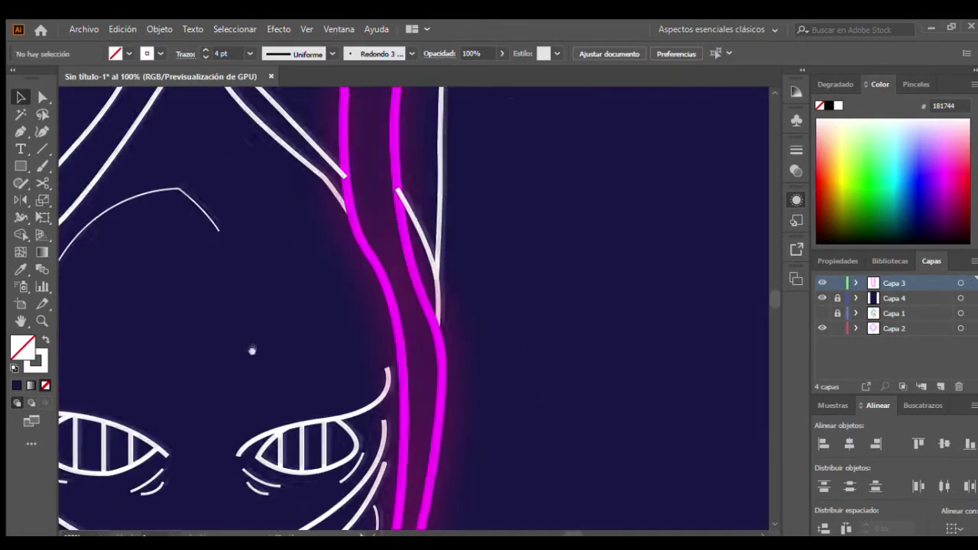
click(421, 267)
shift+click(437, 327)
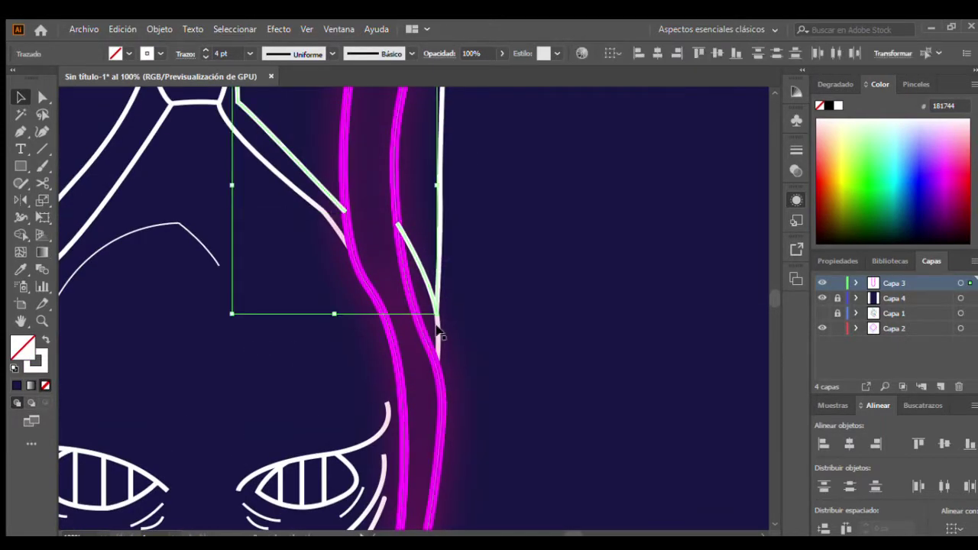
key(ctrl+shift+a)
key(ctrl+minus)
key(ctrl+minus)
key(ctrl+minus)
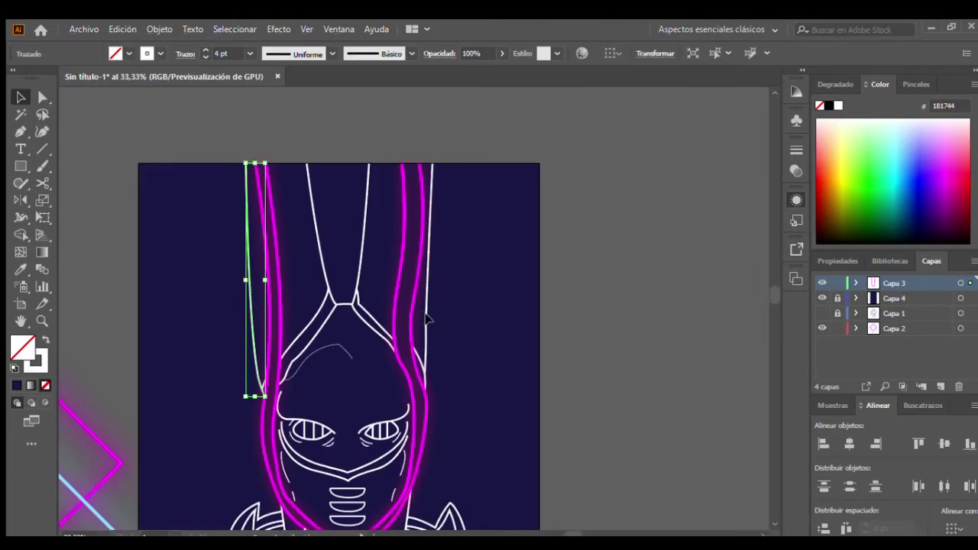
shift+click(426, 316)
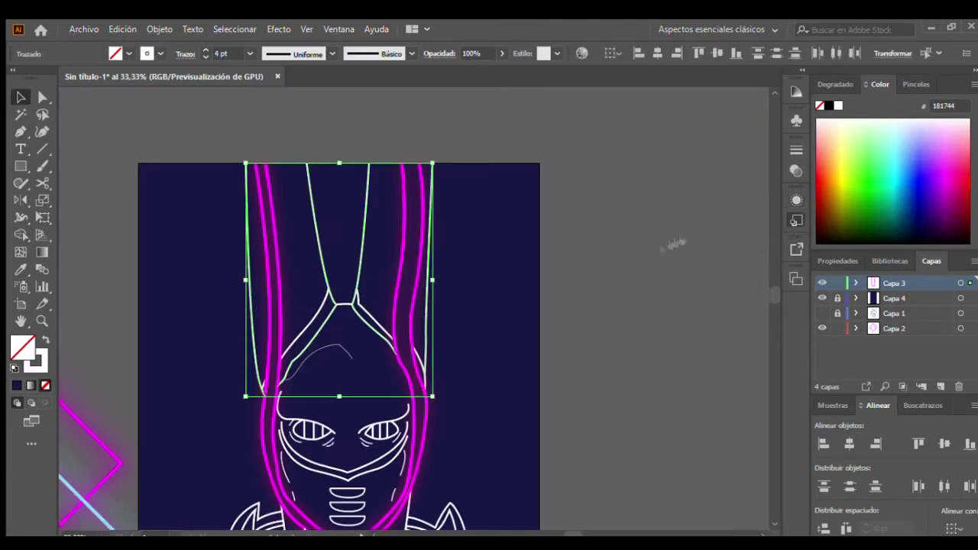
Step: Give the selected offset lines the light-blue neon graphic style, then check the new neon paths
key(ctrl+shift+a)
key(ctrl+plus)
scroll(344, 305, down, 1)
key(ctrl+plus)
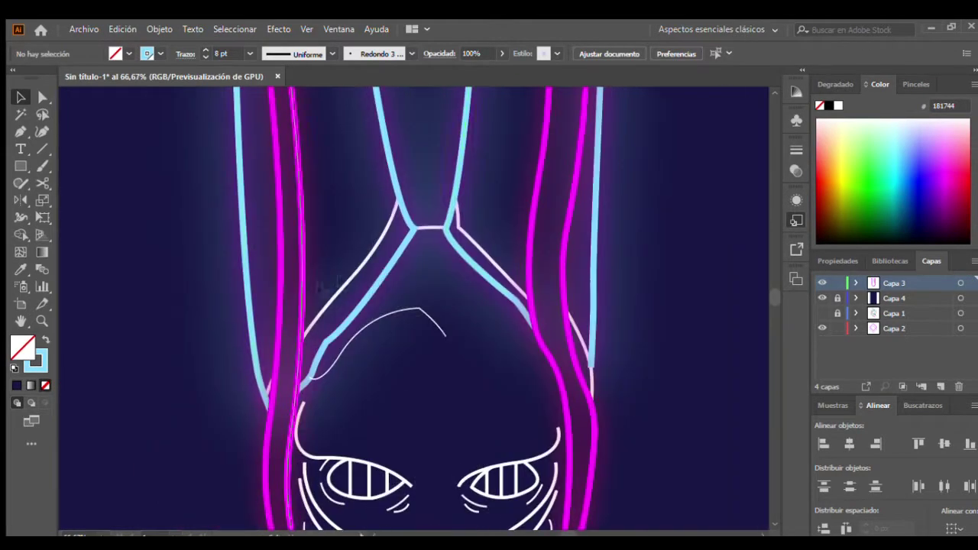
click(479, 219)
click(358, 305)
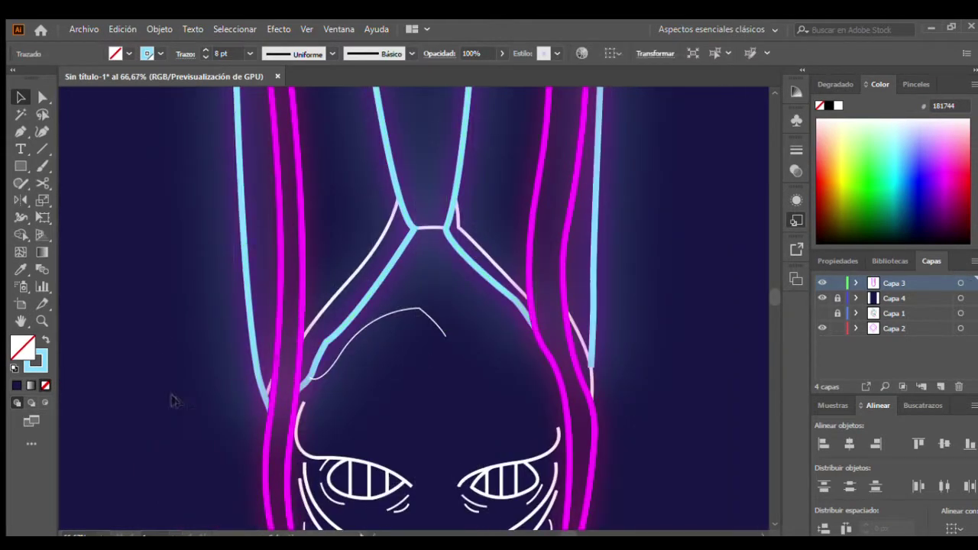
scroll(390, 225, up, 3)
scroll(459, 237, down, 3)
click(474, 244)
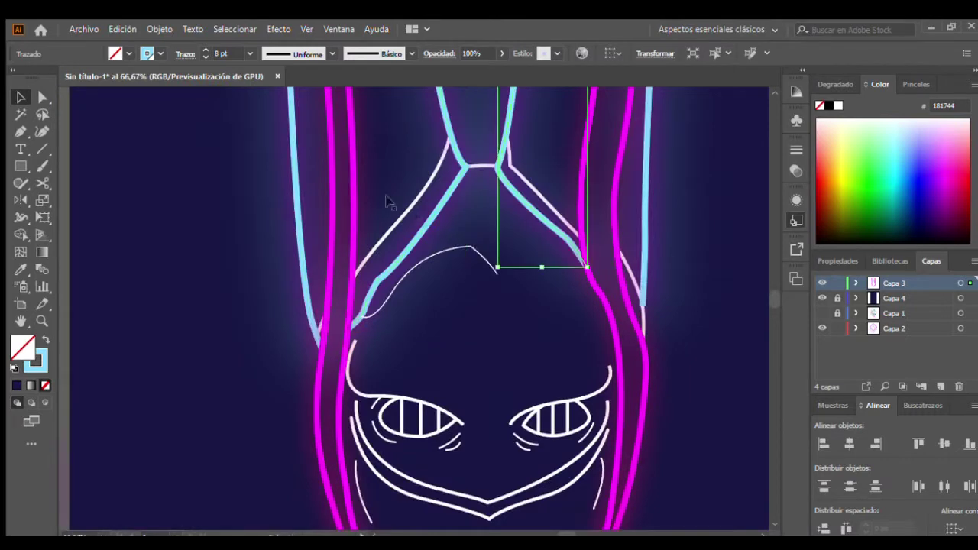
click(429, 212)
scroll(630, 225, up, 5)
Step: Inspect the centre and face paths in Outline mode (Ctrl+Y), then return to GPU Preview
key(ctrl+y)
click(444, 344)
scroll(457, 347, down, 2)
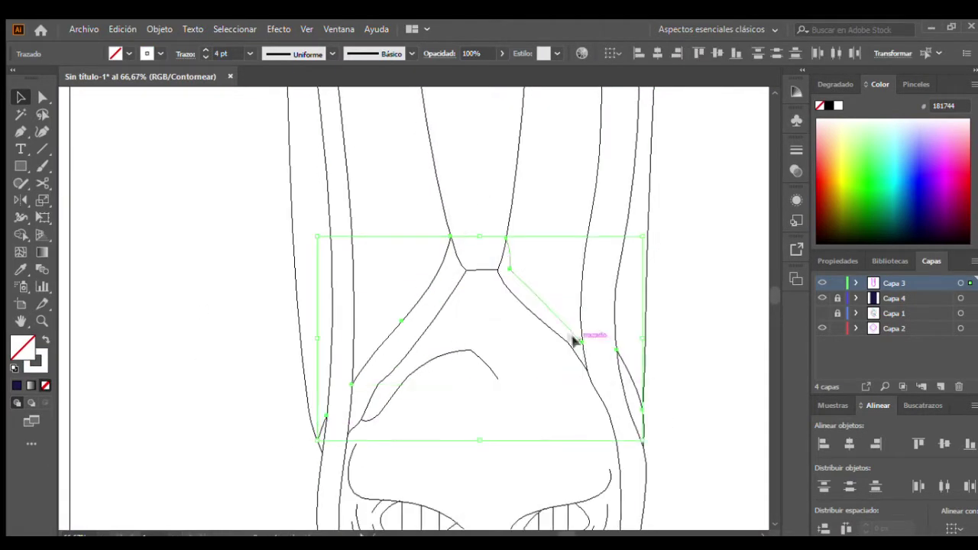
scroll(581, 344, down, 5)
scroll(436, 291, down, 2)
scroll(382, 331, down, 7)
click(361, 370)
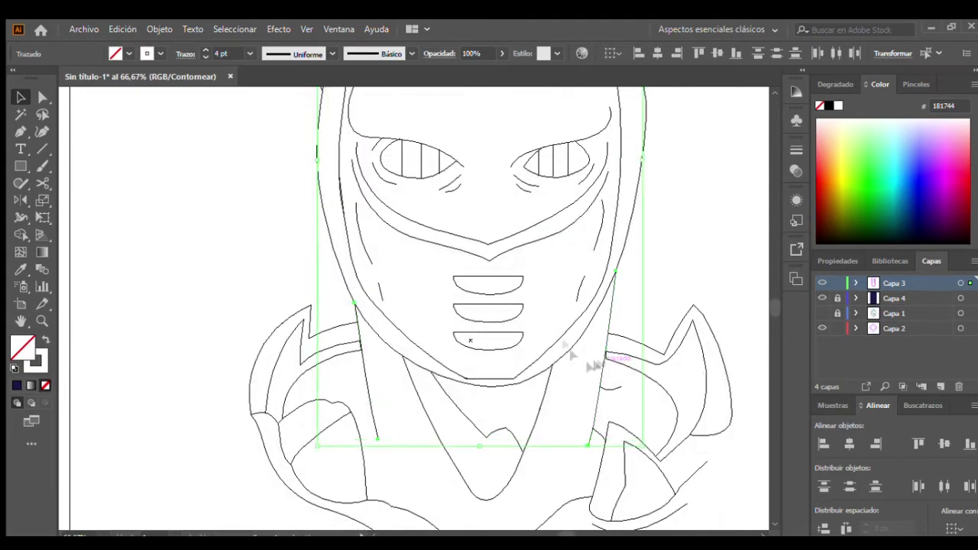
scroll(600, 364, up, 2)
click(692, 362)
key(ctrl+y)
Step: Recheck the neon paths in Outline mode once more and switch back to full-colour preview
scroll(227, 216, up, 10)
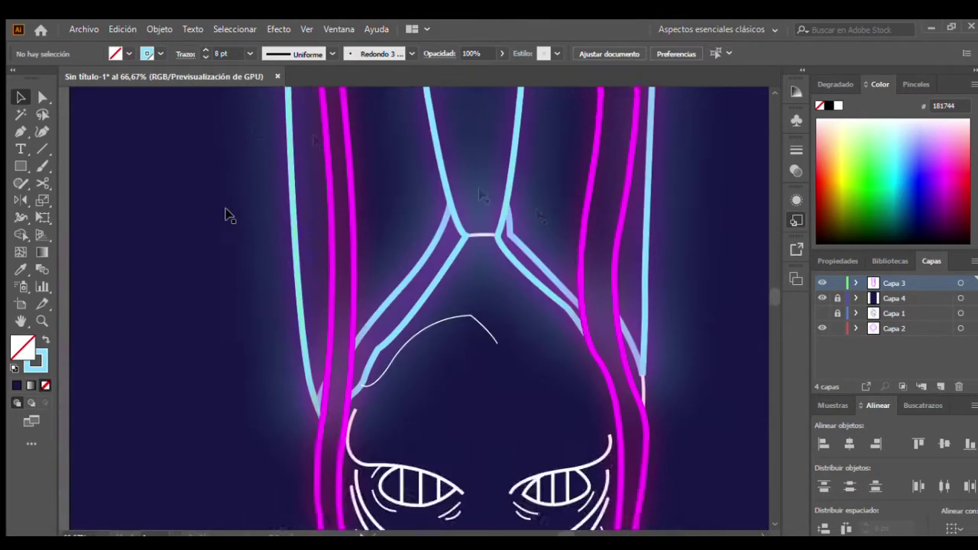
scroll(474, 323, up, 2)
scroll(451, 306, down, 5)
scroll(421, 278, up, 5)
scroll(619, 377, up, 2)
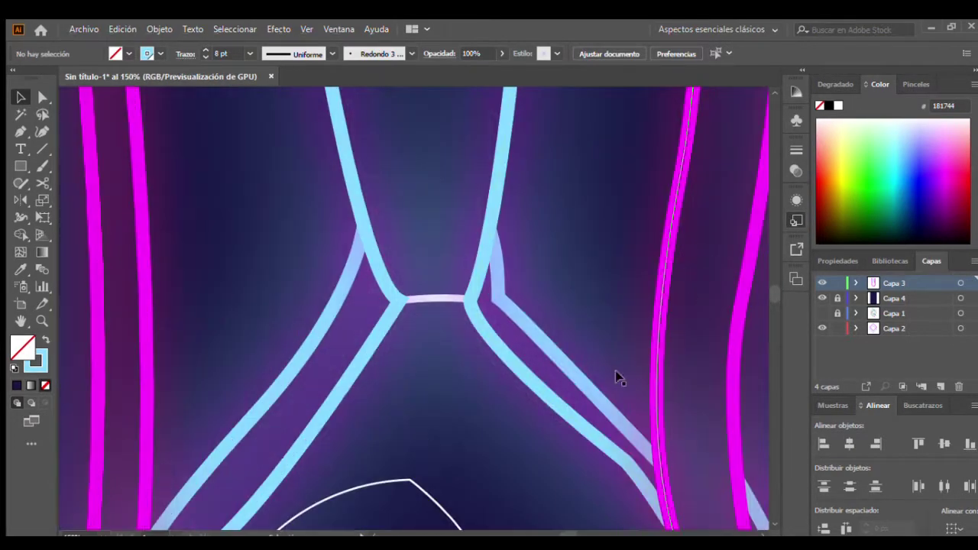
key(ctrl+y)
scroll(382, 321, up, 5)
scroll(368, 309, down, 2)
scroll(464, 332, up, 1)
key(ctrl+y)
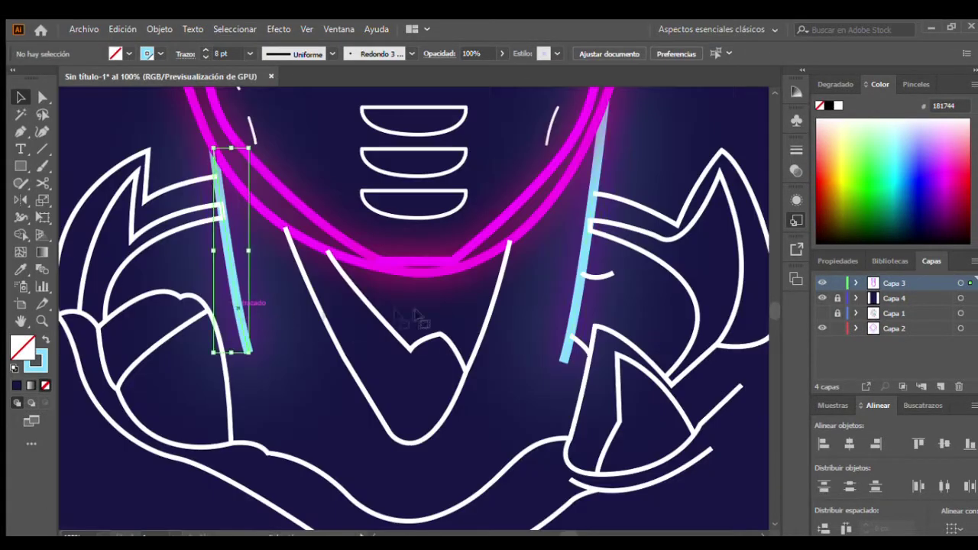
Step: Compare the light-blue neck lines against the magenta face outline
shift+click(575, 309)
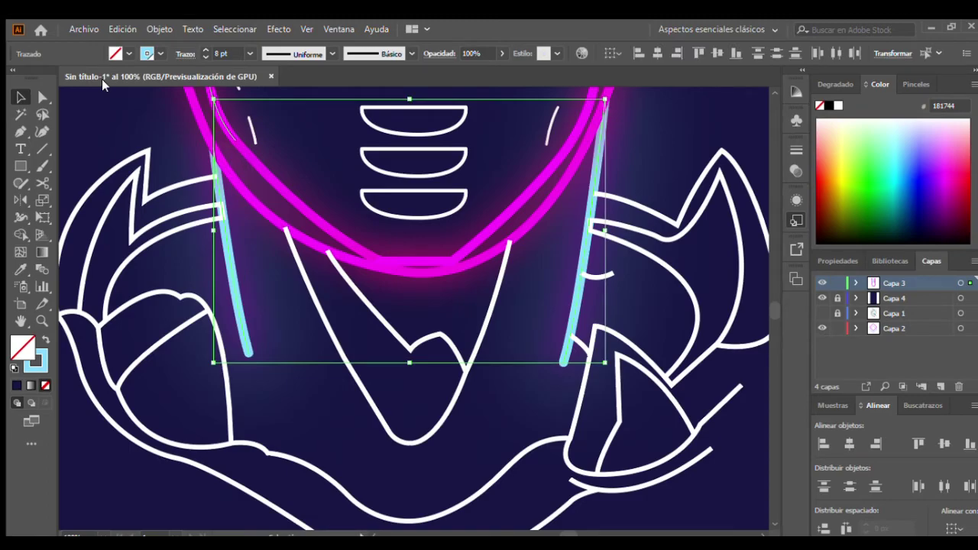
click(348, 256)
scroll(353, 293, up, 5)
scroll(359, 291, down, 5)
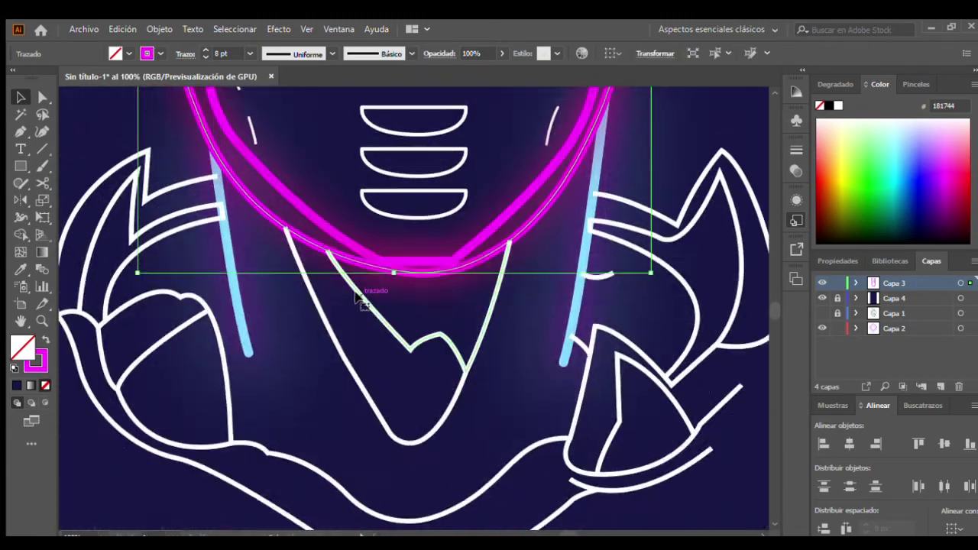
scroll(366, 291, up, 3)
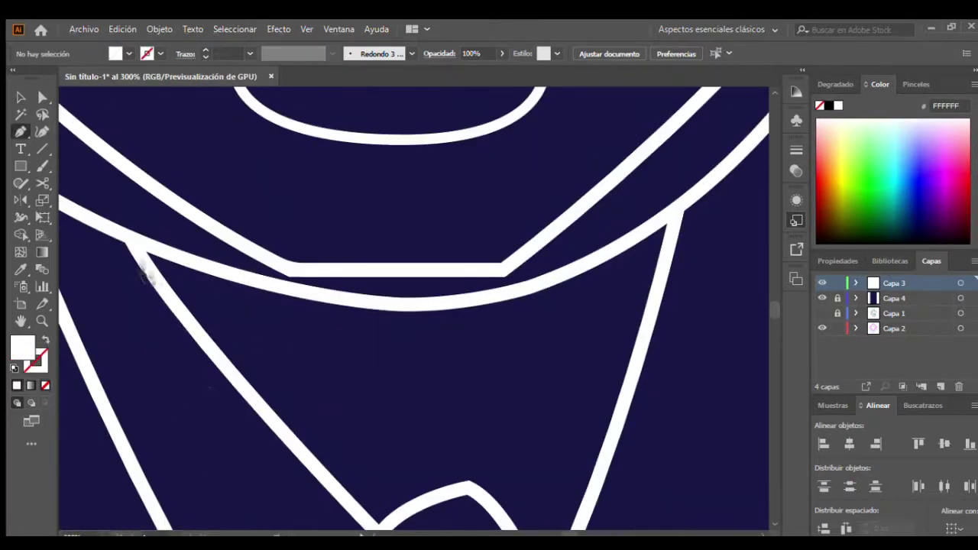
Step: Trace a new shape along the collar line with the Pen tool
click(135, 240)
drag(321, 297, 376, 307)
mouse_move(487, 307)
mouse_down()
mouse_move(457, 313)
mouse_move(439, 491)
mouse_up()
scroll(448, 382, down, 3)
drag(379, 378, 367, 400)
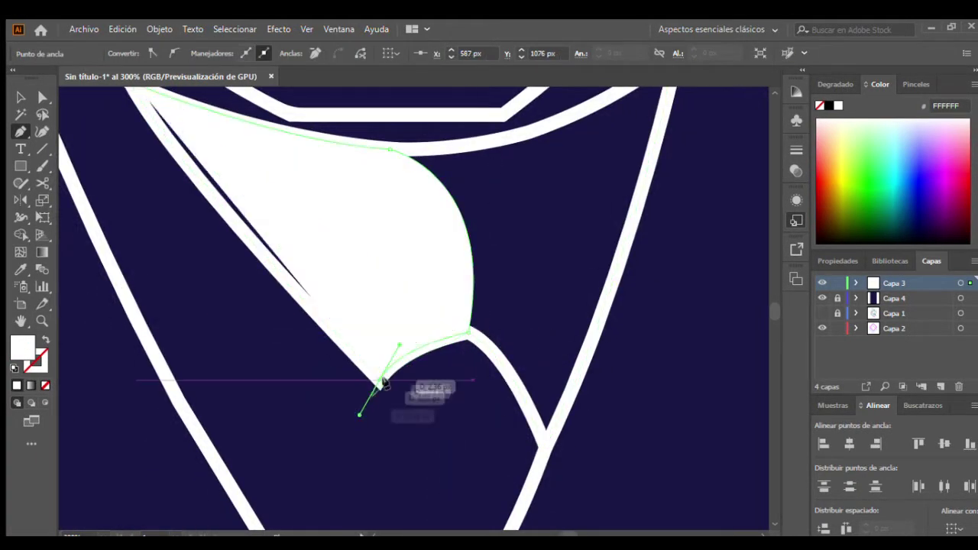
scroll(367, 400, up, 3)
drag(135, 189, 135, 230)
key(v)
scroll(219, 334, down, 5)
click(219, 334)
scroll(395, 387, up, 3)
scroll(425, 293, down, 3)
Step: Start a curved path inside the top of the helmet, zoomed in for precise anchors
key(shift+x)
scroll(425, 293, up, 3)
scroll(457, 303, left, 2)
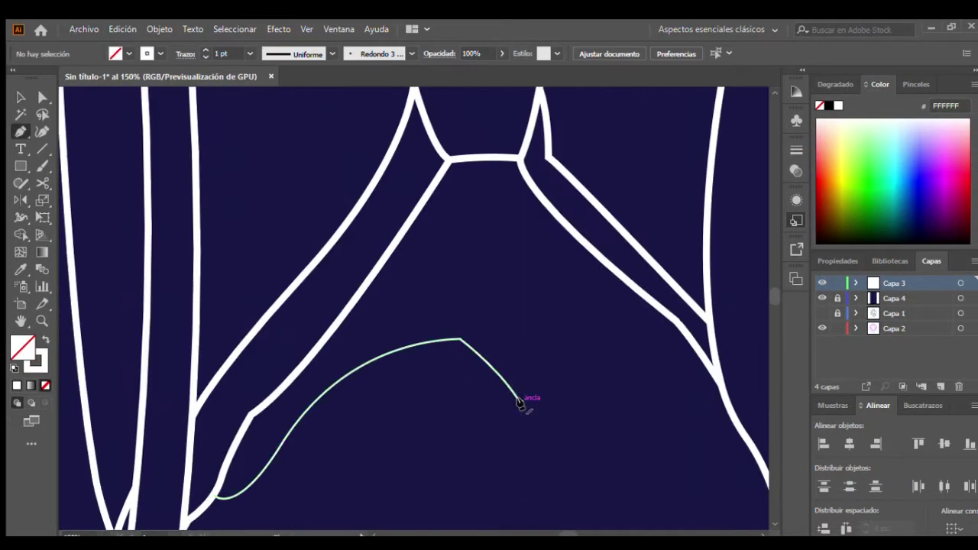
drag(520, 401, 524, 208)
ctrl+click(524, 323)
mouse_move(450, 159)
mouse_down()
mouse_move(239, 434)
mouse_move(315, 376)
mouse_up()
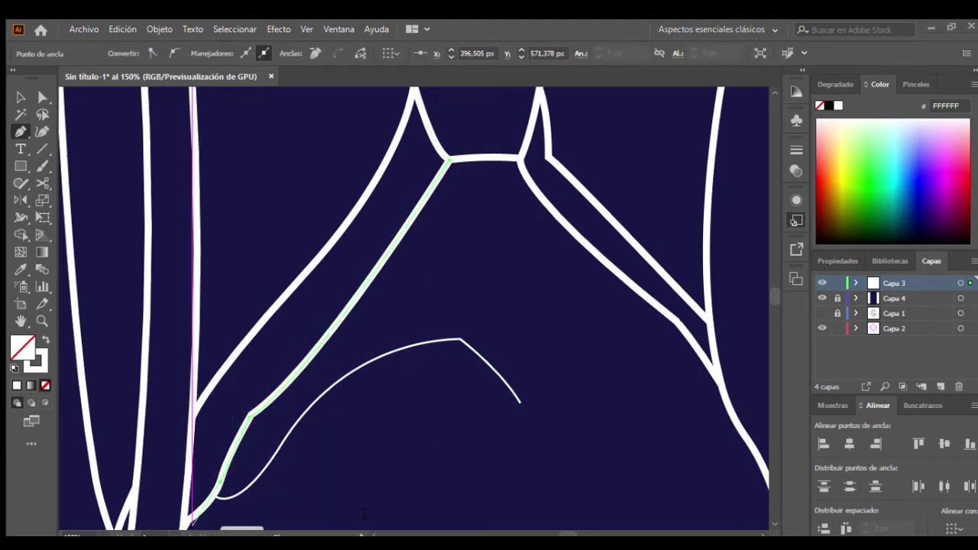
key(ctrl+plus)
key(ctrl+plus)
key(ctrl+plus)
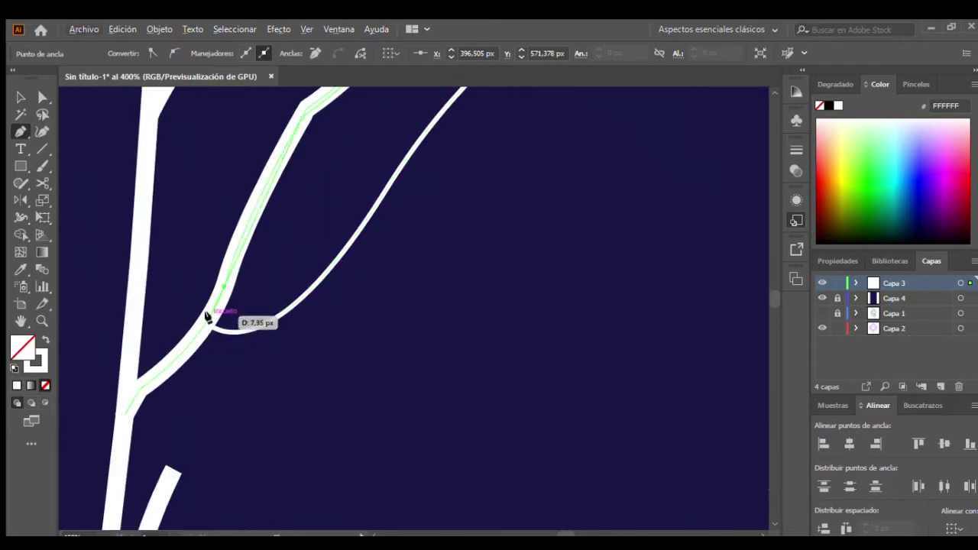
key(ctrl+plus)
key(ctrl+plus)
key(ctrl+plus)
scroll(504, 245, up, 2)
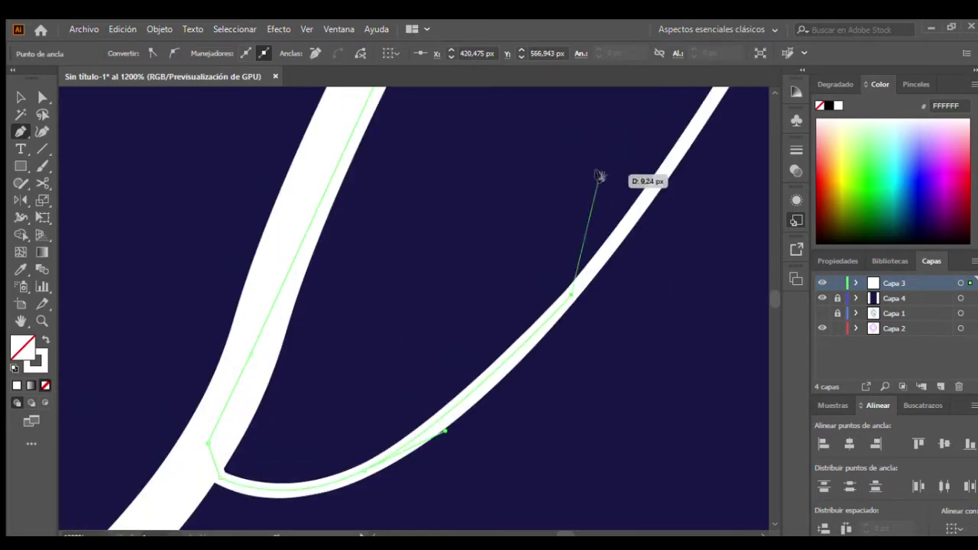
Step: Continue the helmet path along the inner white line until the shape closes
drag(596, 175, 317, 324)
mouse_move(348, 243)
mouse_down()
mouse_move(236, 343)
mouse_move(291, 294)
mouse_up()
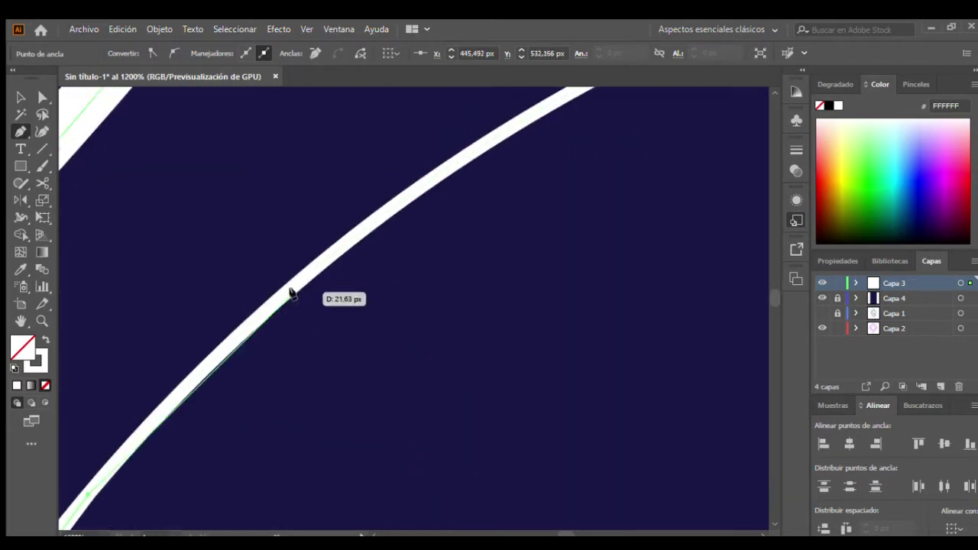
drag(365, 236, 318, 295)
drag(474, 235, 342, 293)
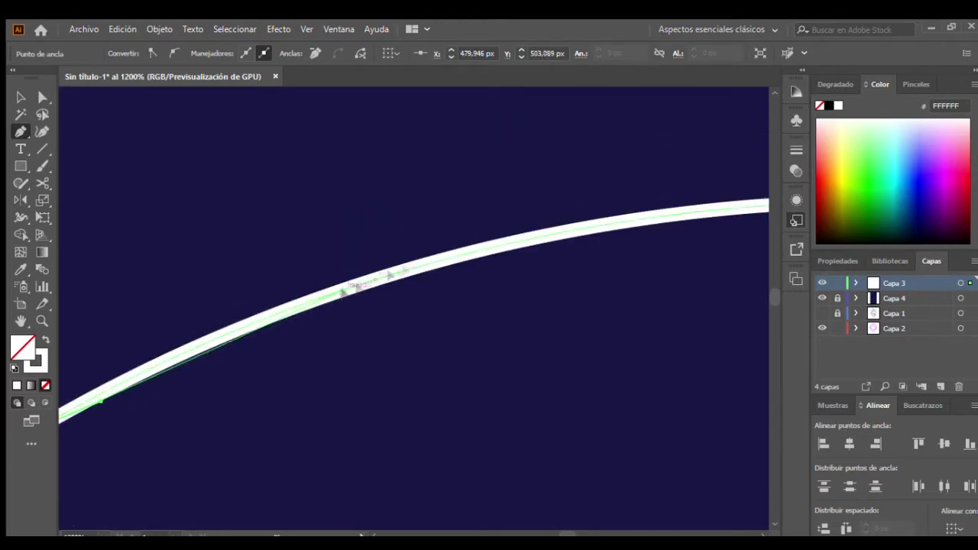
drag(463, 263, 347, 263)
mouse_move(464, 251)
mouse_down()
mouse_move(285, 292)
mouse_move(317, 387)
mouse_up()
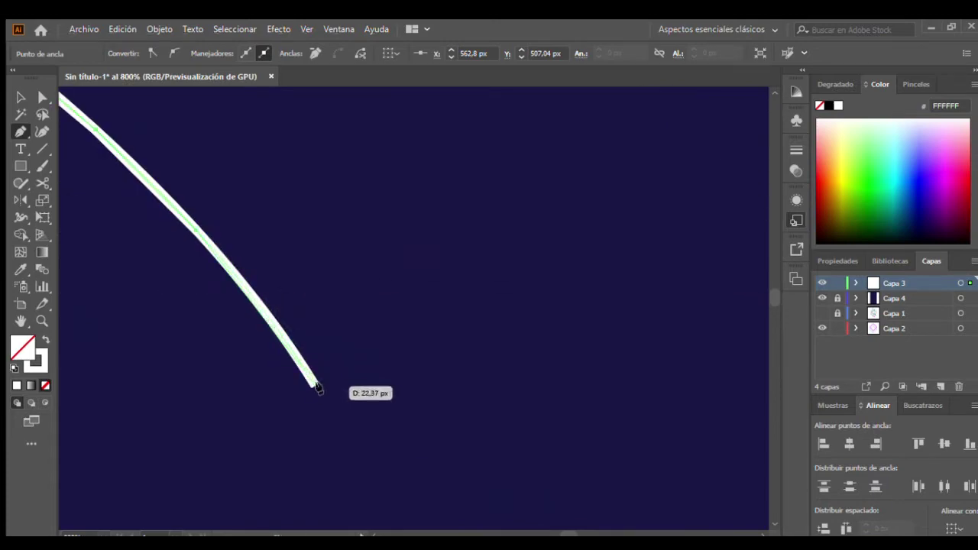
scroll(313, 380, down, 5)
drag(396, 201, 294, 149)
scroll(321, 425, down, 3)
Step: Fill the helmet shape white and move the reference layer above the background layer
key(shift+x)
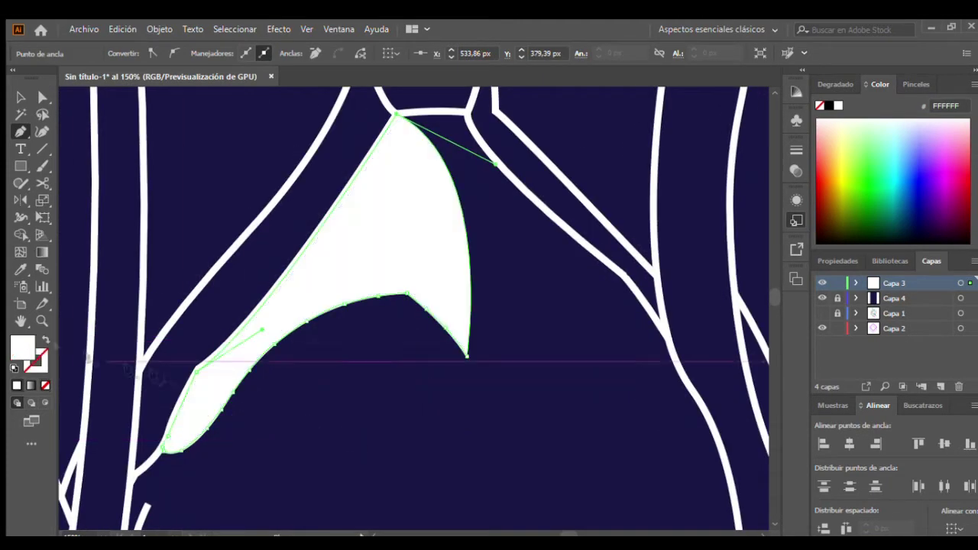
click(327, 418)
scroll(339, 295, down, 2)
scroll(339, 295, down, 2)
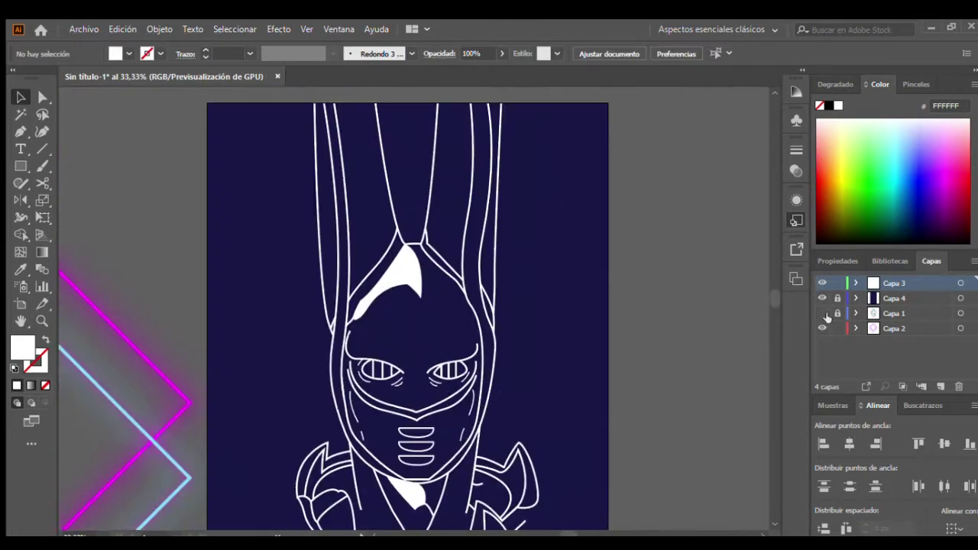
drag(885, 304, 885, 291)
Step: Draw a white-filled shape inside the left shoulder piece with the Pen tool
scroll(413, 306, down, 3)
scroll(440, 341, up, 5)
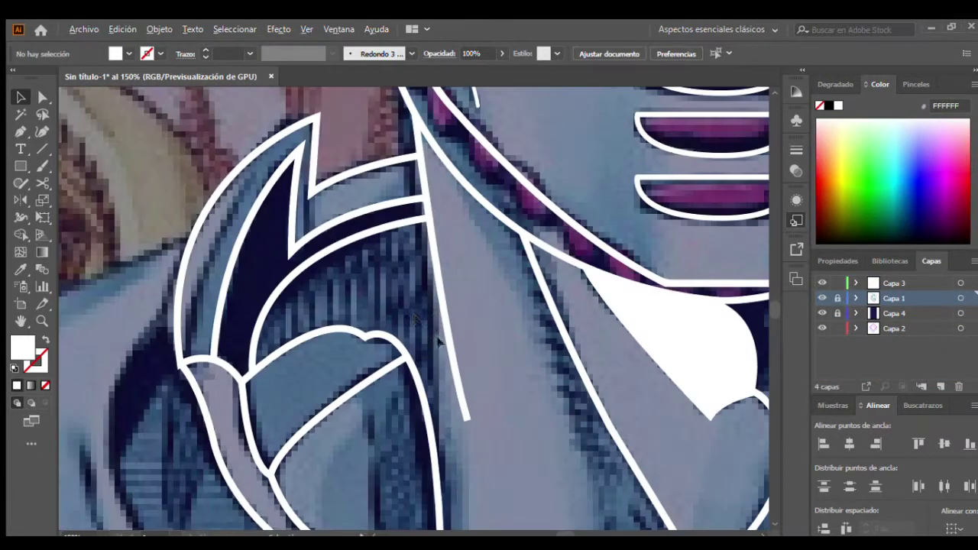
click(431, 444)
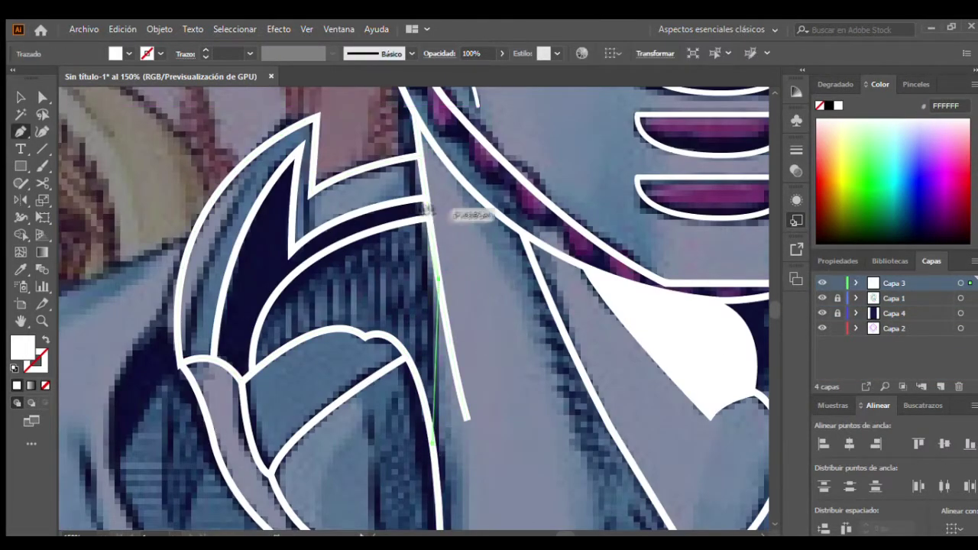
click(429, 219)
drag(328, 248, 298, 270)
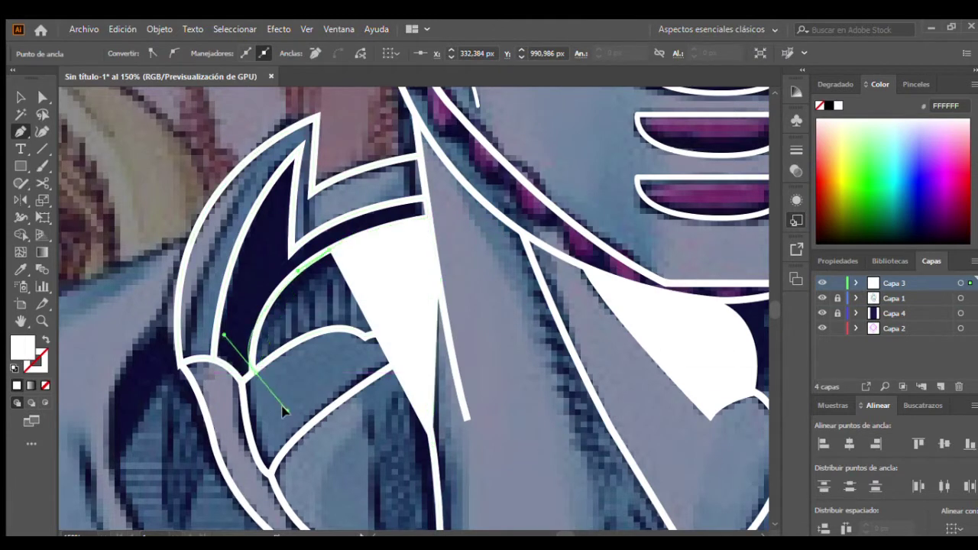
drag(264, 447, 255, 382)
scroll(325, 332, up, 2)
drag(400, 333, 633, 512)
scroll(604, 489, down, 5)
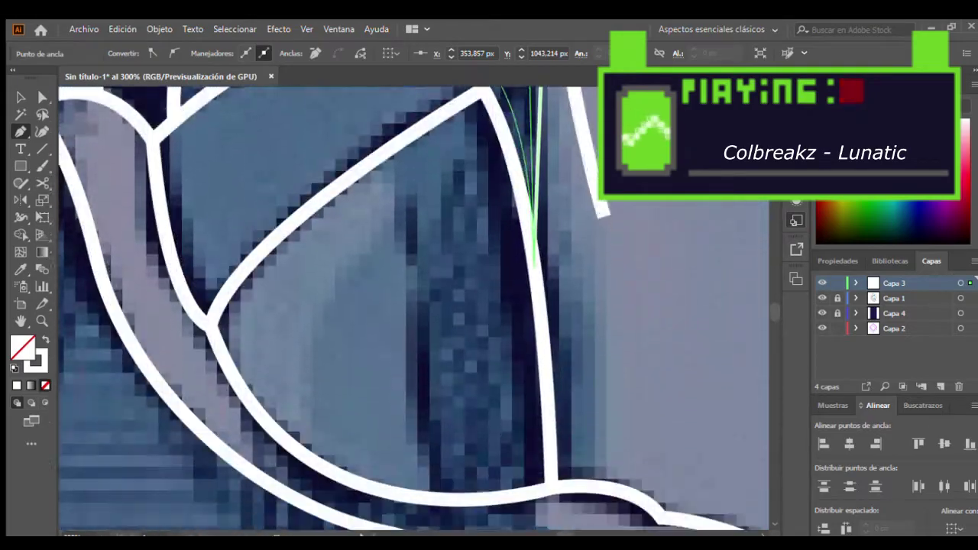
scroll(581, 480, down, 3)
key(v)
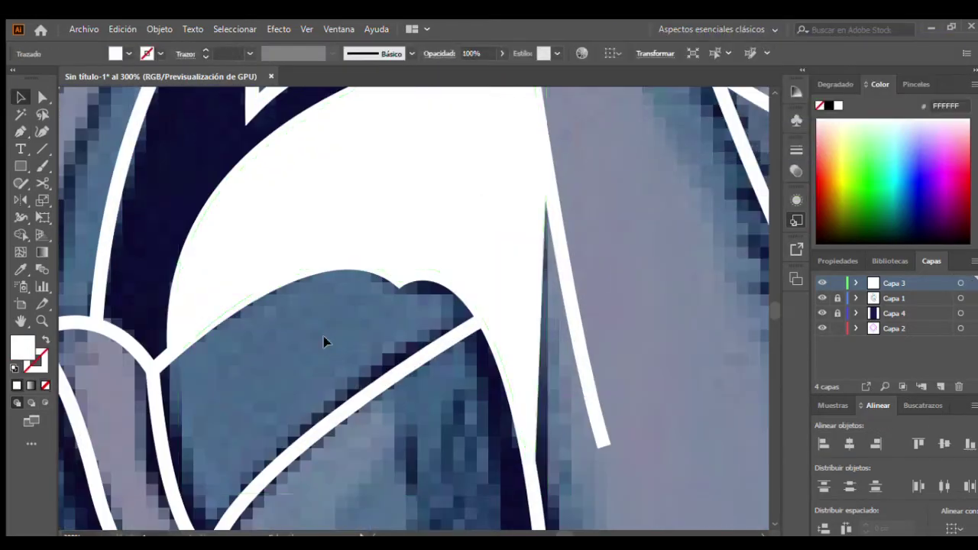
key(ctrl+1)
scroll(406, 386, up, 3)
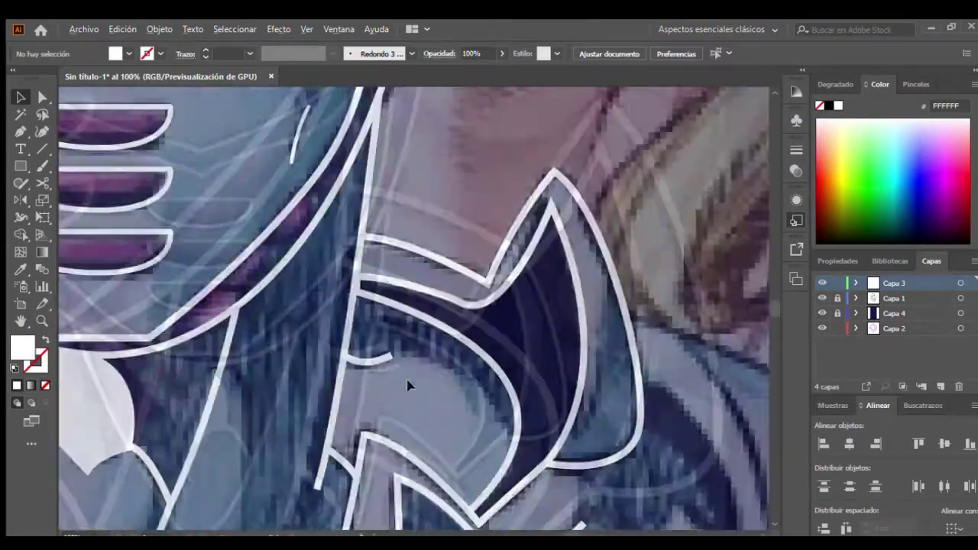
Step: Draw a matching white-filled shape inside the right shoulder piece
key(p)
scroll(489, 405, down, 1)
click(564, 451)
drag(423, 222, 235, 151)
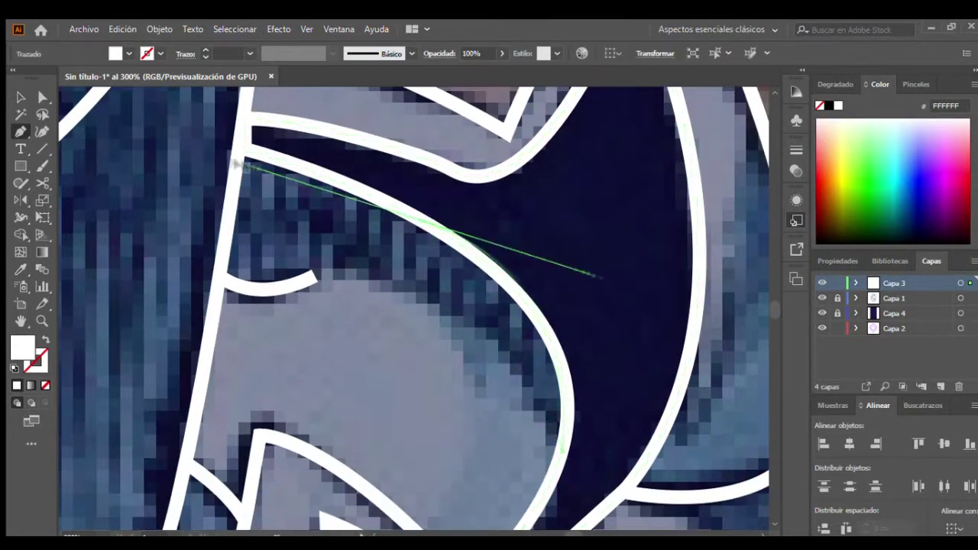
mouse_move(222, 276)
mouse_down()
mouse_move(284, 284)
mouse_move(227, 279)
mouse_up()
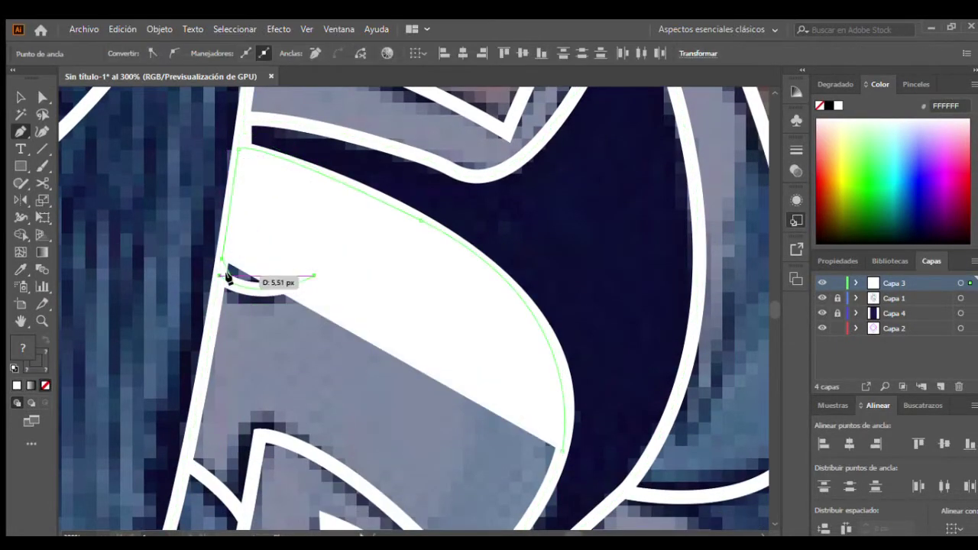
scroll(233, 282, up, 4)
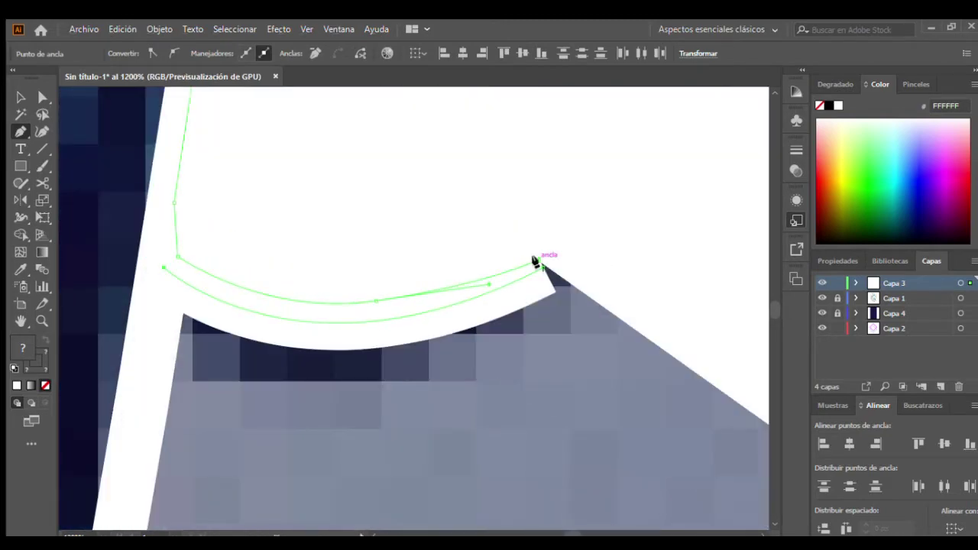
drag(538, 262, 534, 279)
scroll(534, 279, down, 2)
scroll(534, 279, down, 4)
drag(445, 349, 331, 323)
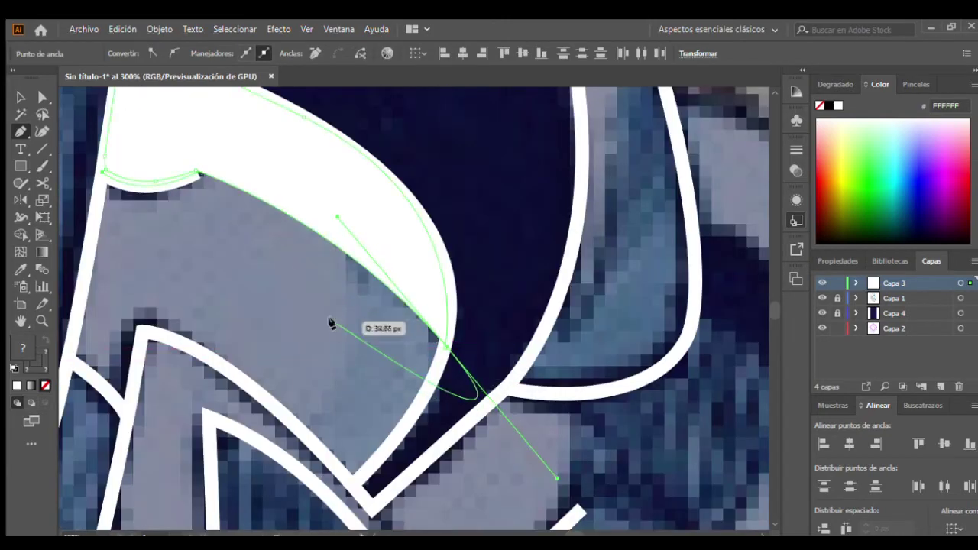
key(v)
scroll(306, 295, down, 3)
scroll(413, 394, up, 1)
scroll(413, 394, down, 2)
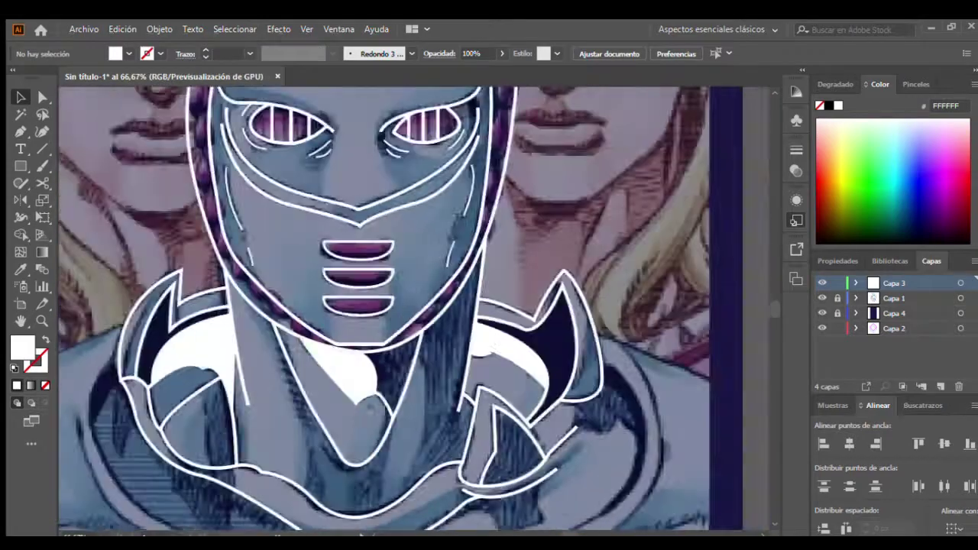
Step: Begin tracing the neck highlight with curved and corner points, showing it outline-only
scroll(406, 290, up, 2)
key(p)
drag(375, 401, 360, 520)
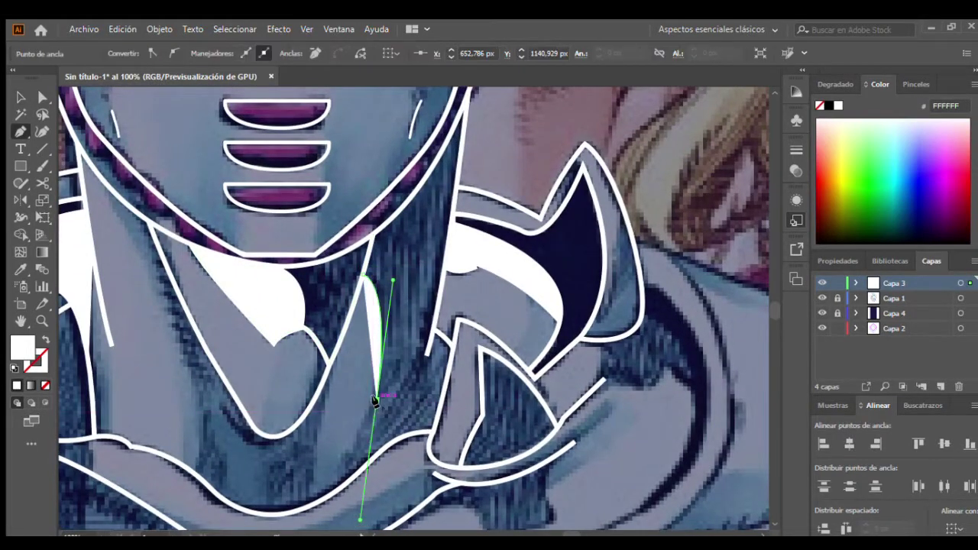
scroll(389, 441, up, 2)
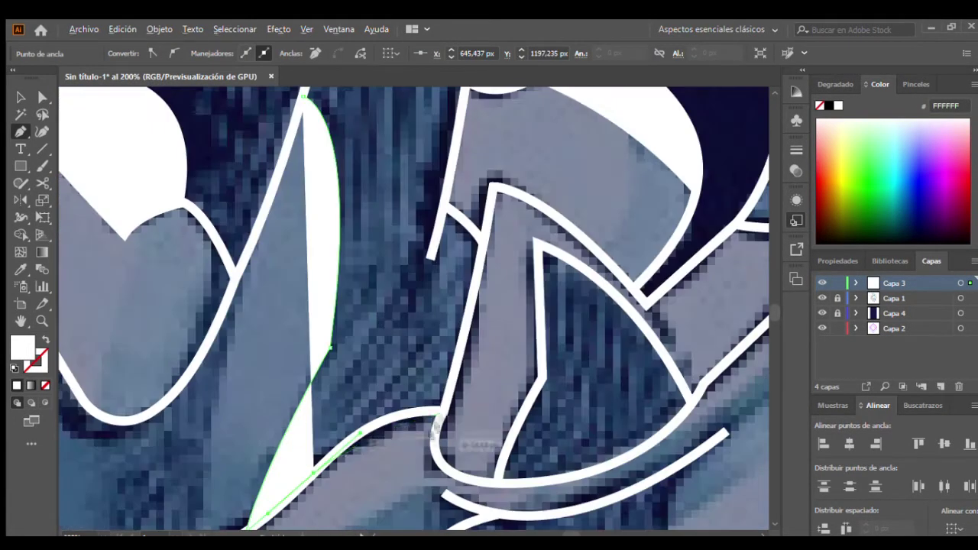
drag(446, 411, 511, 419)
click(481, 245)
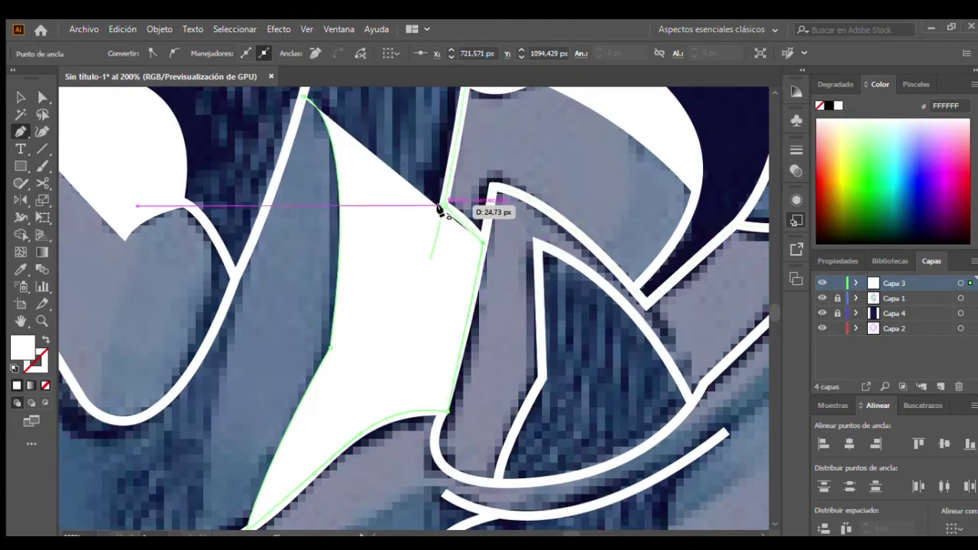
key(shift+x)
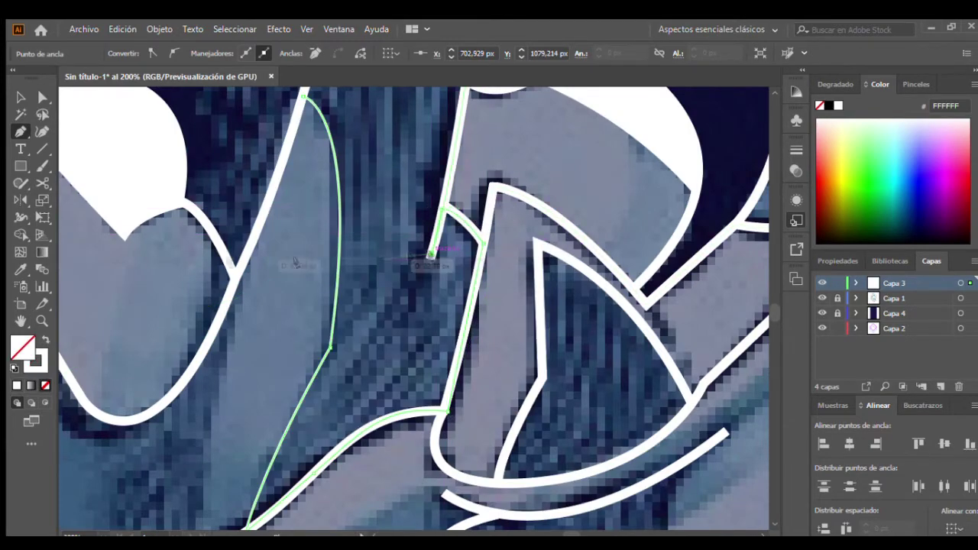
scroll(430, 254, up, 3)
scroll(491, 141, up, 3)
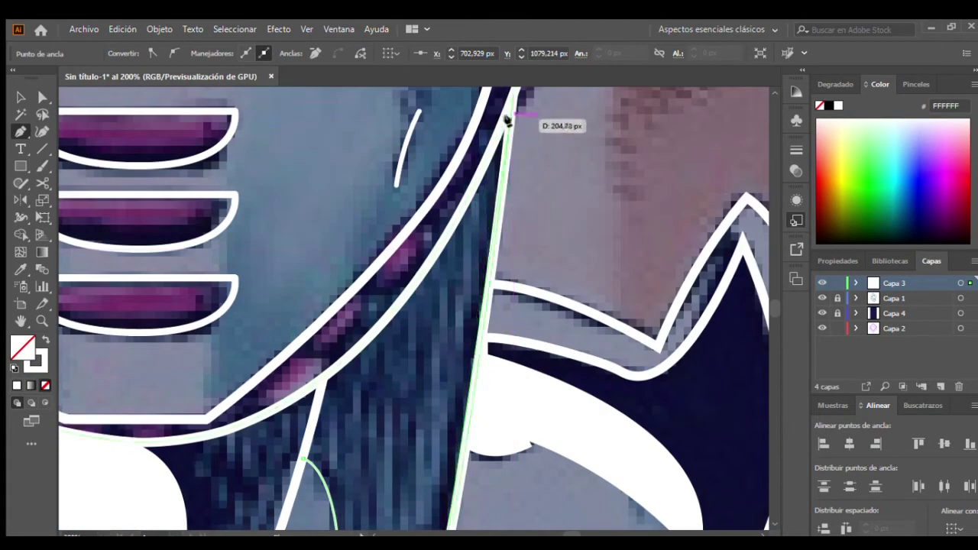
Step: Finish the neck highlight along the collar edge and restore its white fill
click(507, 118)
scroll(507, 119, down, 3)
scroll(542, 218, up, 2)
scroll(494, 216, up, 2)
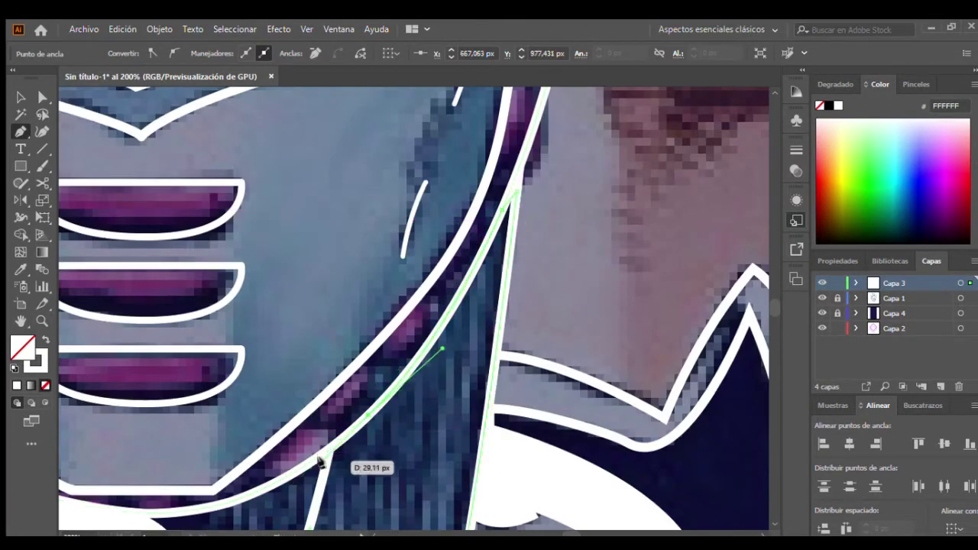
scroll(320, 461, up, 2)
scroll(323, 448, down, 3)
scroll(344, 229, down, 2)
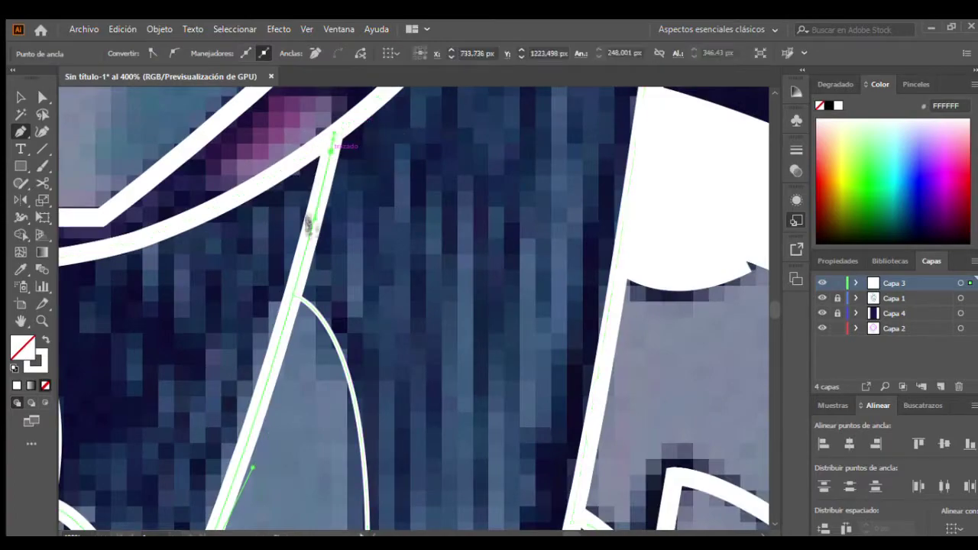
click(337, 131)
key(shift+x)
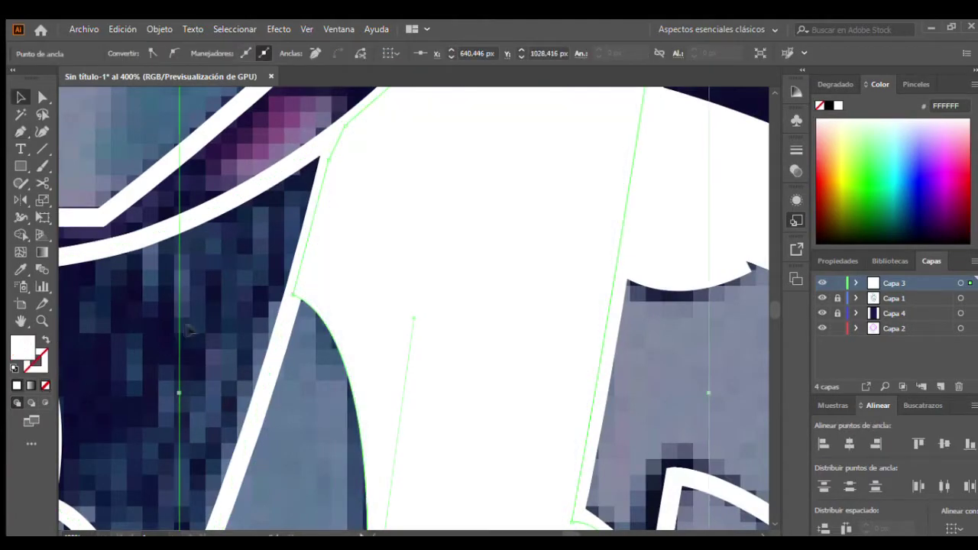
key(ctrl+shift+a)
key(v)
key(ctrl+minus)
key(ctrl+minus)
key(ctrl+minus)
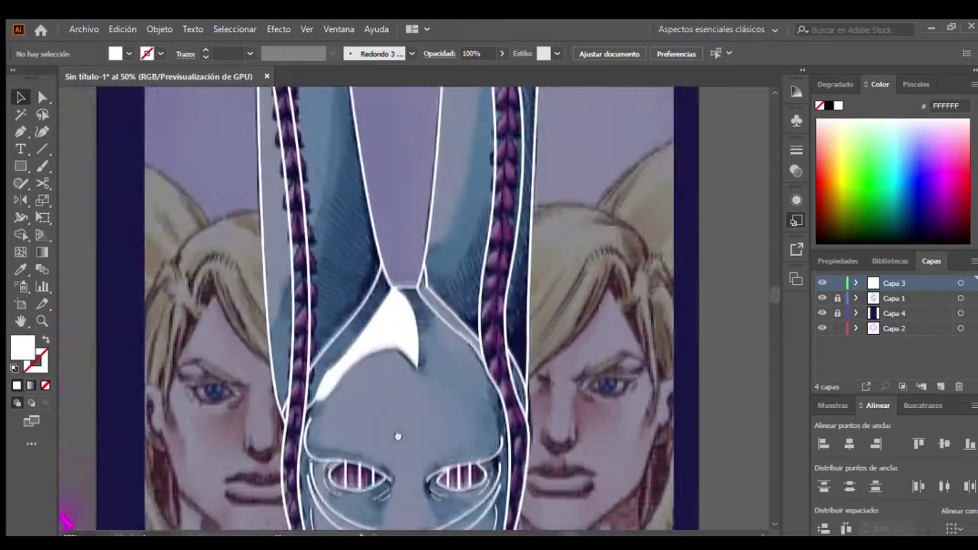
Step: Trace the white inner spike on the right shoulder as a closed shape
scroll(380, 300, down, 5)
key(ctrl+plus)
key(ctrl+plus)
key(ctrl+plus)
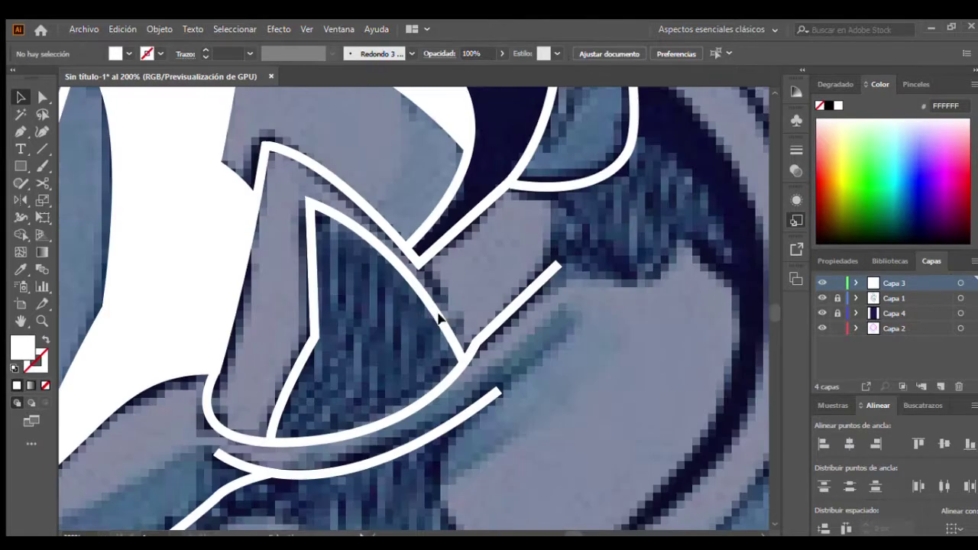
click(445, 325)
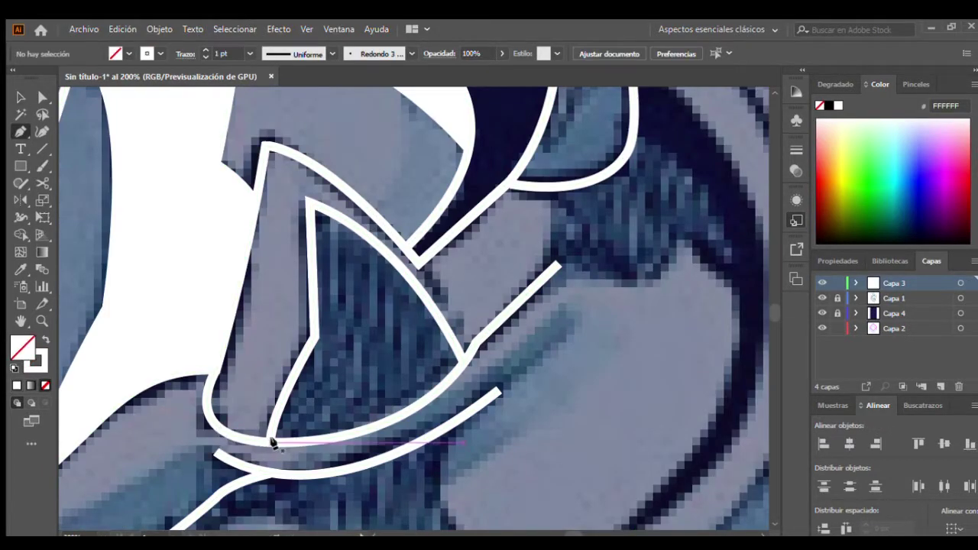
click(309, 206)
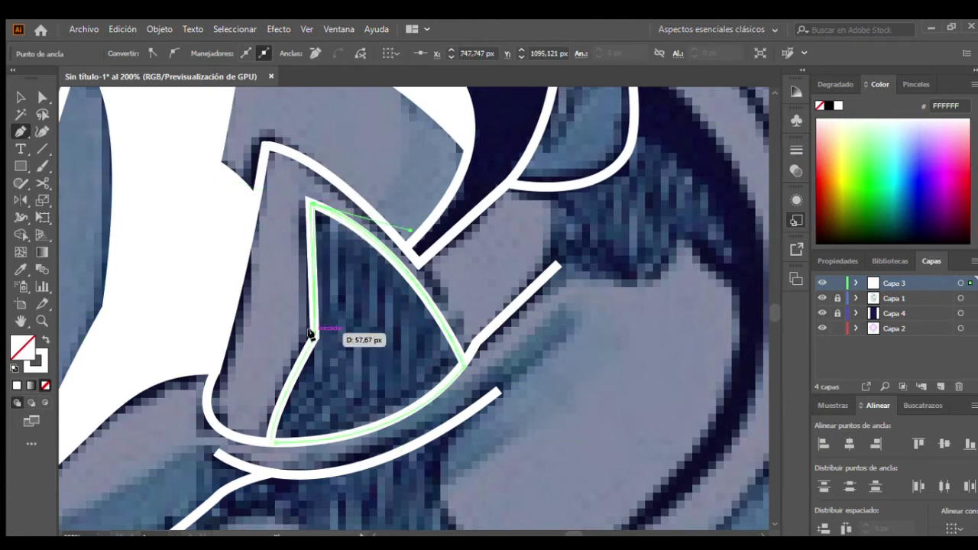
click(283, 468)
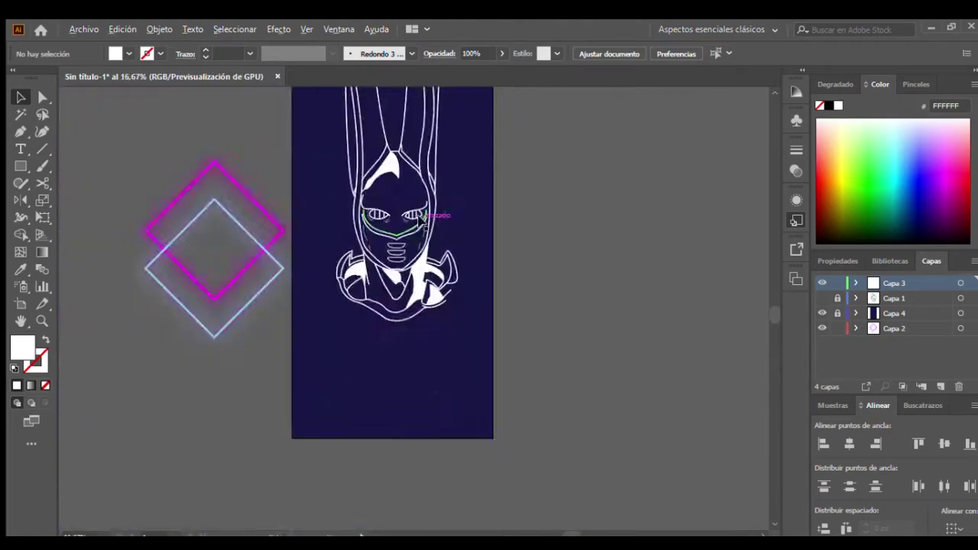
scroll(305, 149, up, 3)
Step: Draw a white strip along the right hood edge, curving where it meets the braid
key(p)
scroll(375, 140, up, 2)
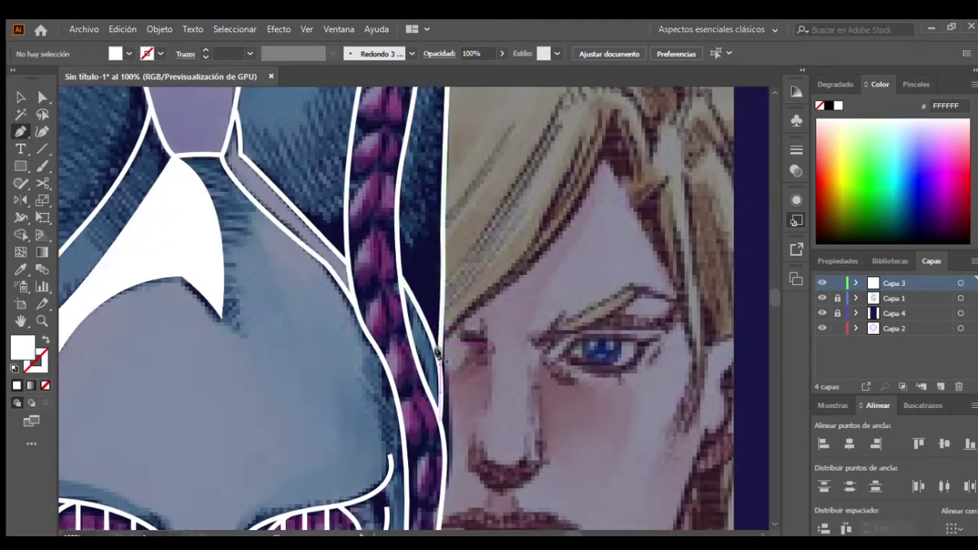
click(450, 263)
click(433, 432)
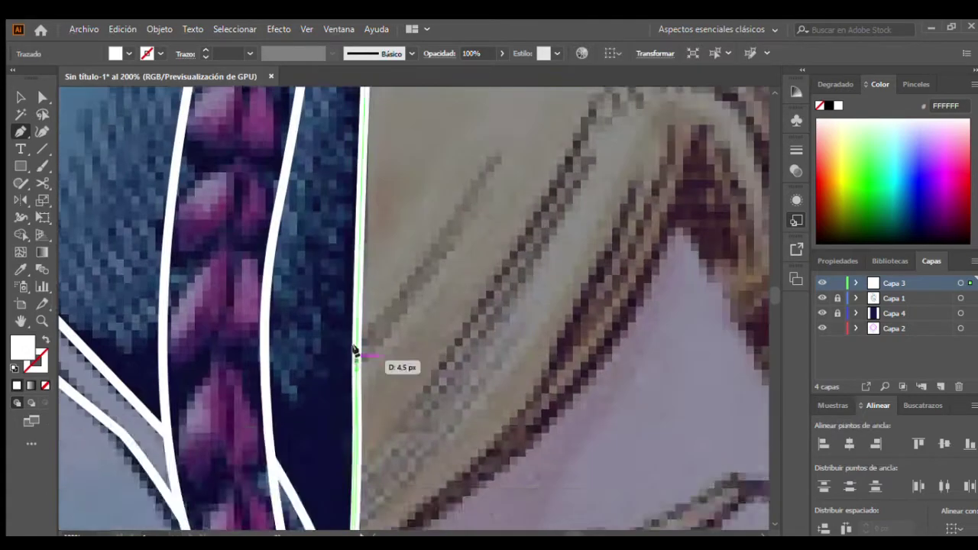
scroll(378, 263, up, 4)
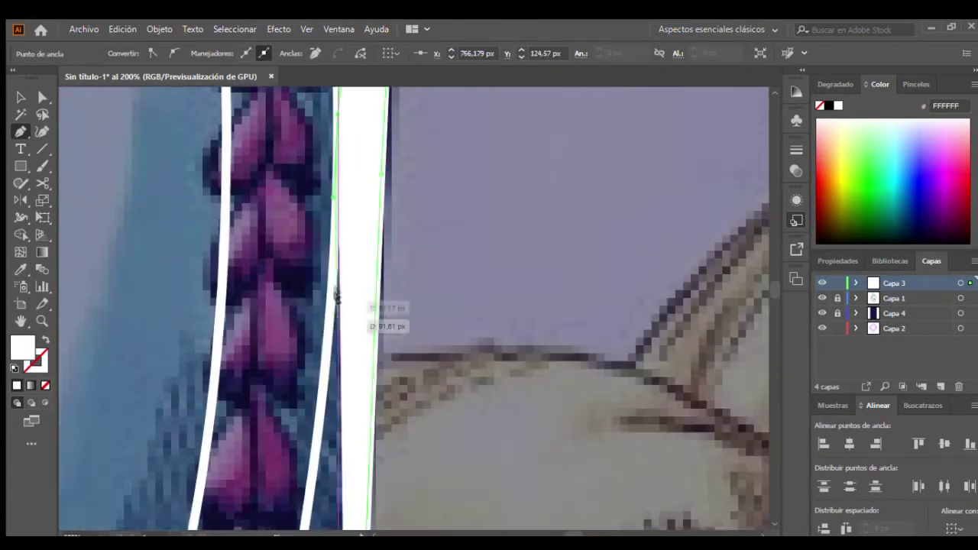
scroll(329, 306, down, 5)
click(272, 280)
scroll(271, 280, down, 5)
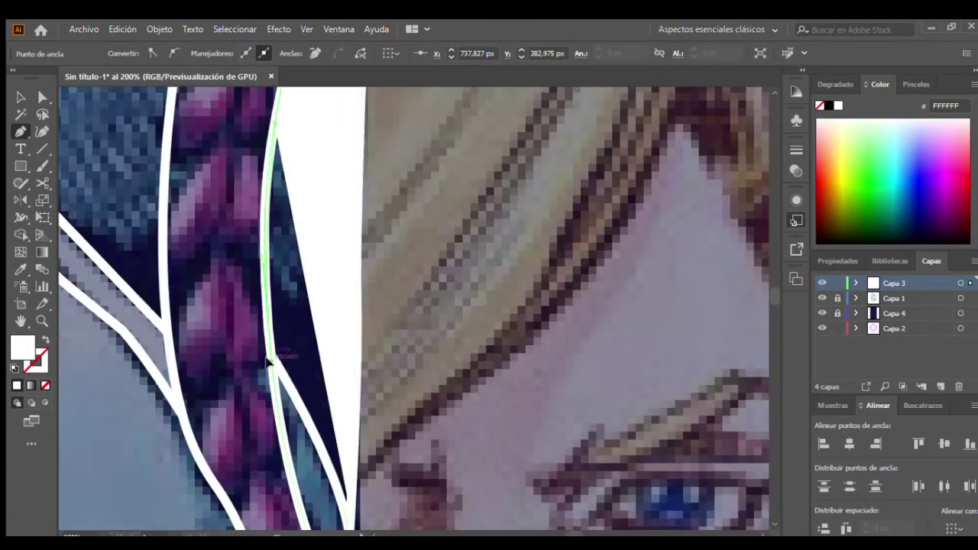
scroll(344, 382, down, 3)
mouse_move(347, 403)
mouse_down()
mouse_move(368, 483)
mouse_move(337, 434)
mouse_up()
key(ctrl+minus)
key(ctrl+minus)
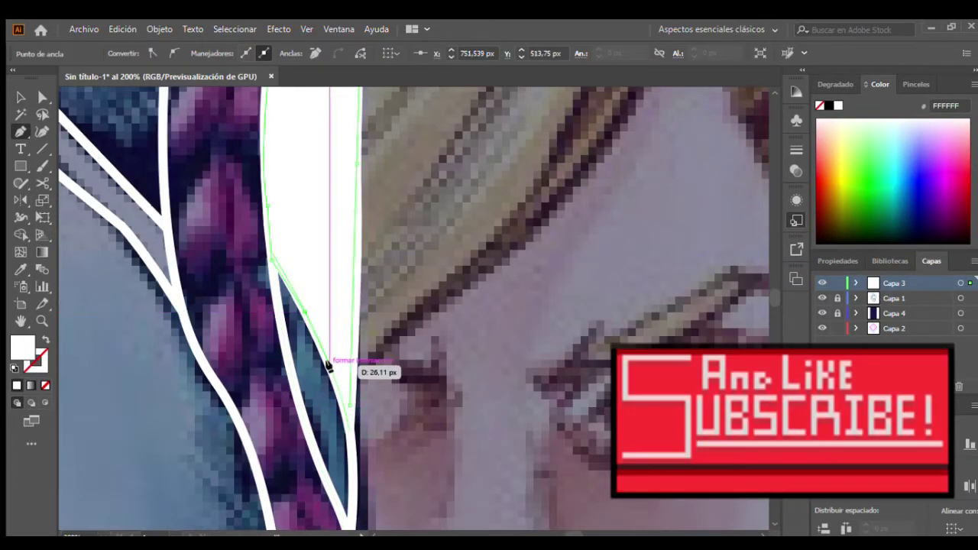
key(v)
key(ctrl+minus)
key(ctrl+minus)
key(ctrl+minus)
key(ctrl+minus)
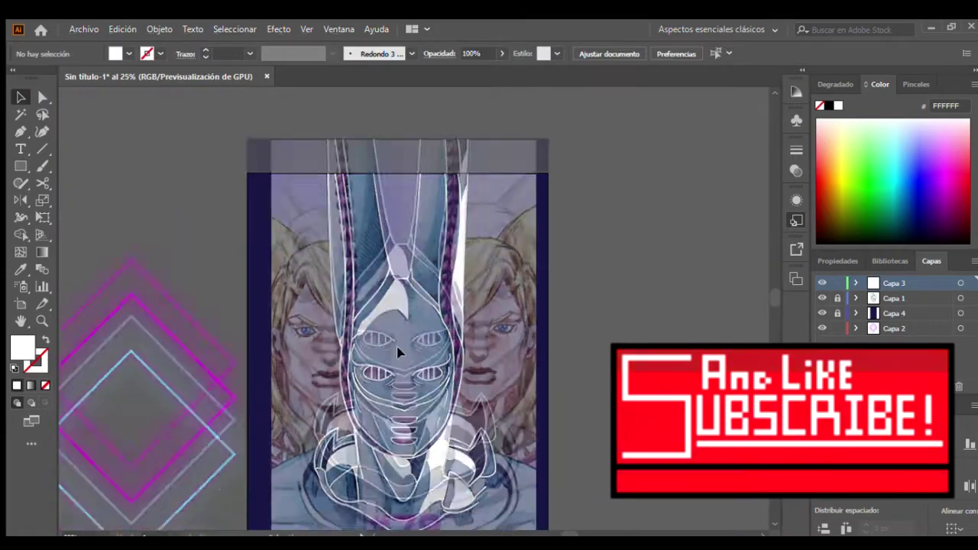
Step: Draw a matching white strip along the left hood edge
scroll(366, 370, up, 2)
scroll(365, 370, down, 4)
scroll(367, 375, down, 2)
scroll(367, 375, up, 3)
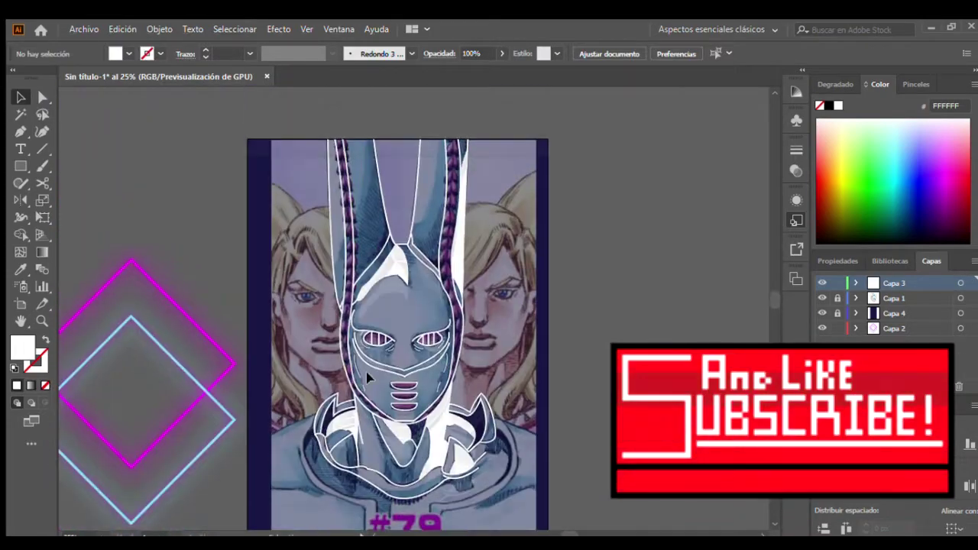
key(ctrl+plus)
key(ctrl+plus)
key(ctrl+plus)
key(ctrl+plus)
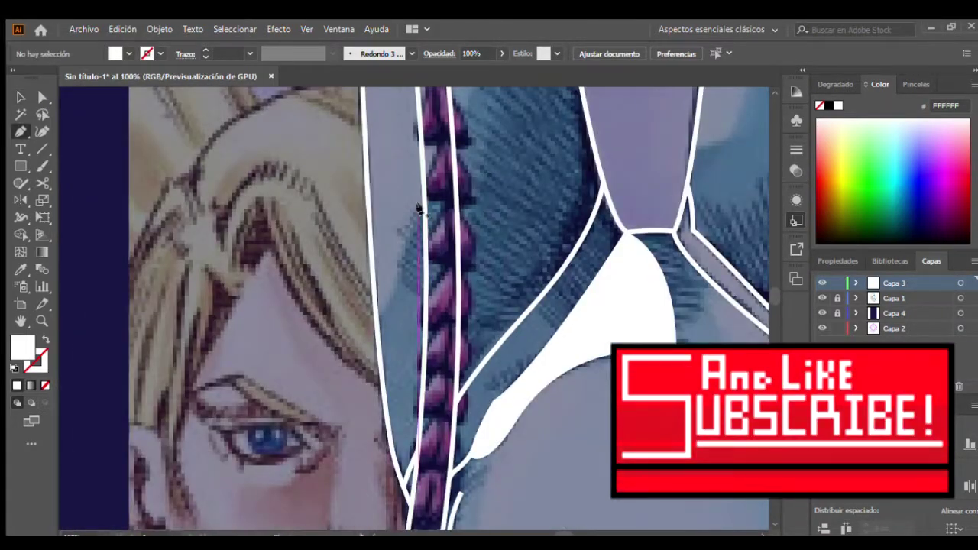
click(375, 321)
click(386, 433)
key(ctrl+plus)
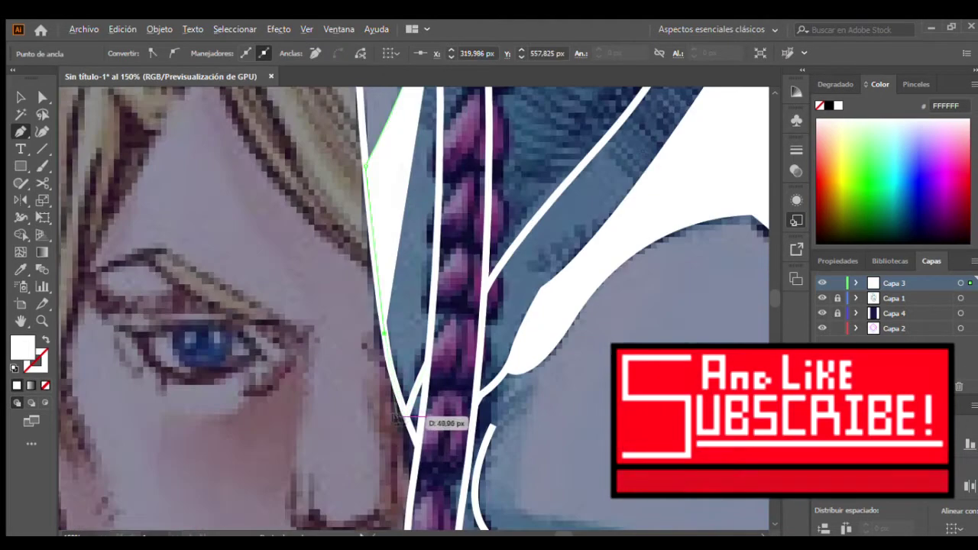
mouse_move(397, 402)
mouse_down()
mouse_move(447, 404)
mouse_move(476, 371)
mouse_up()
scroll(477, 359, up, 2)
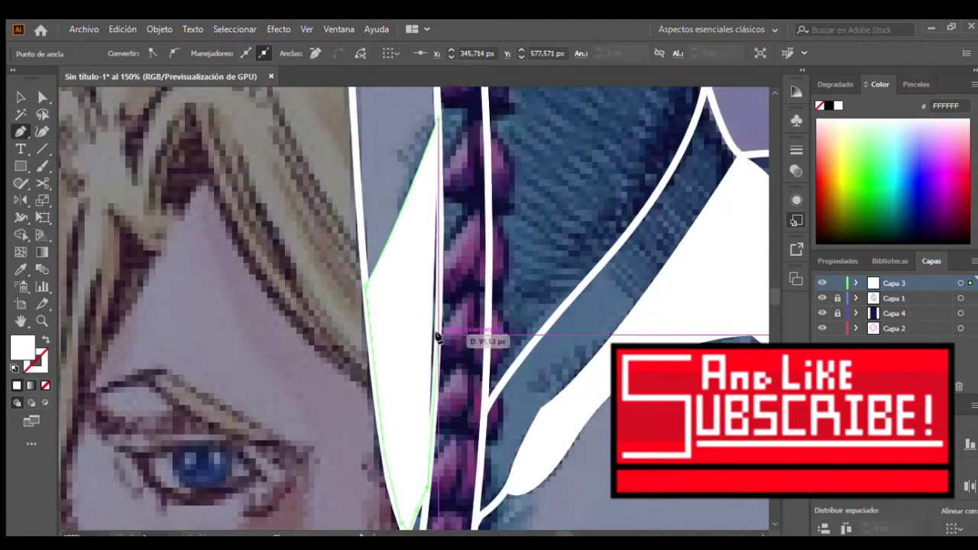
scroll(458, 344, up, 3)
key(v)
key(ctrl+minus)
key(ctrl+minus)
key(ctrl+minus)
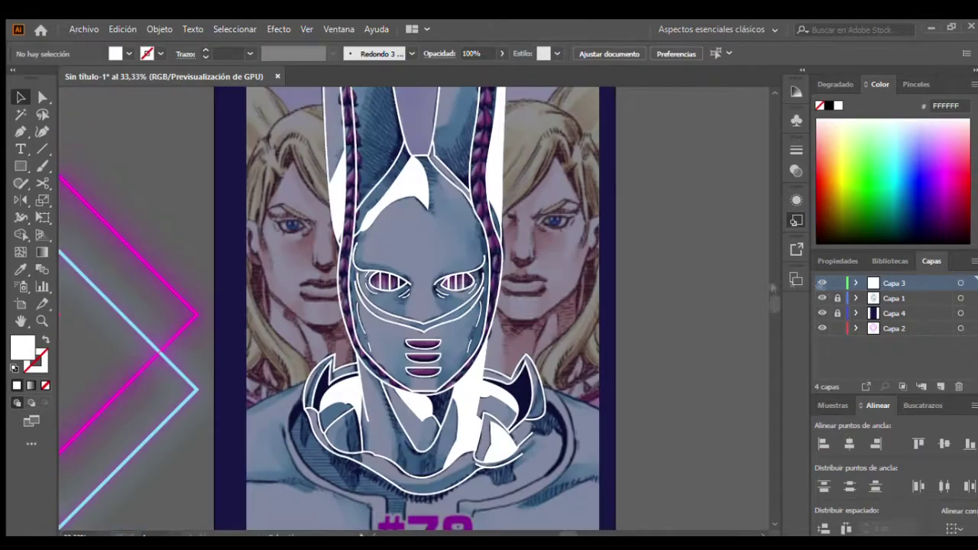
key(ctrl+minus)
key(ctrl+minus)
click(489, 413)
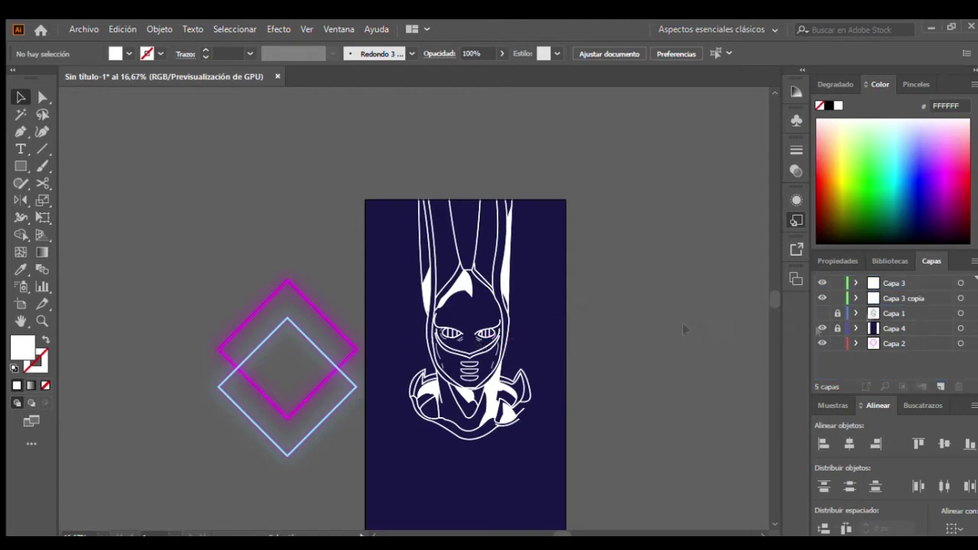
Step: Shift the duplicated face line art left into an offset position
key(ctrl+plus)
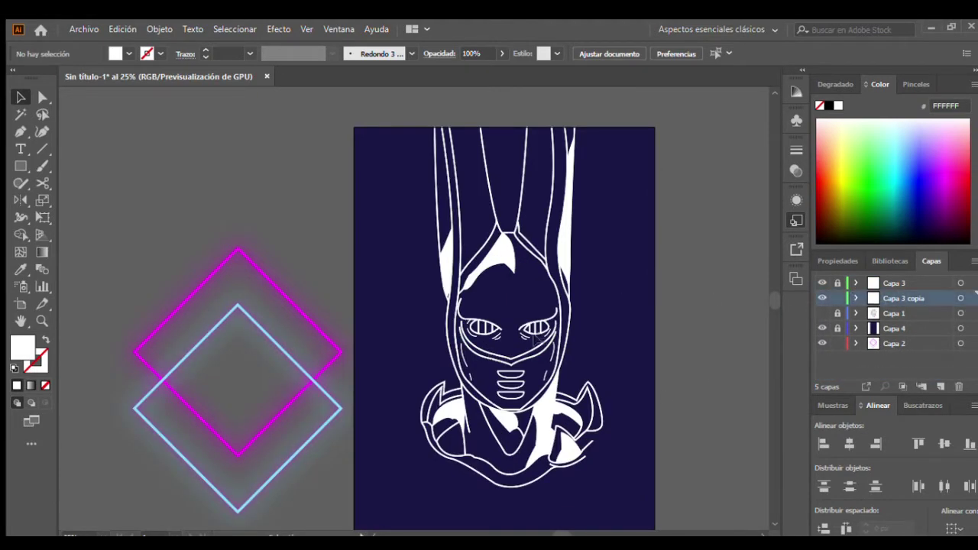
drag(566, 312, 476, 350)
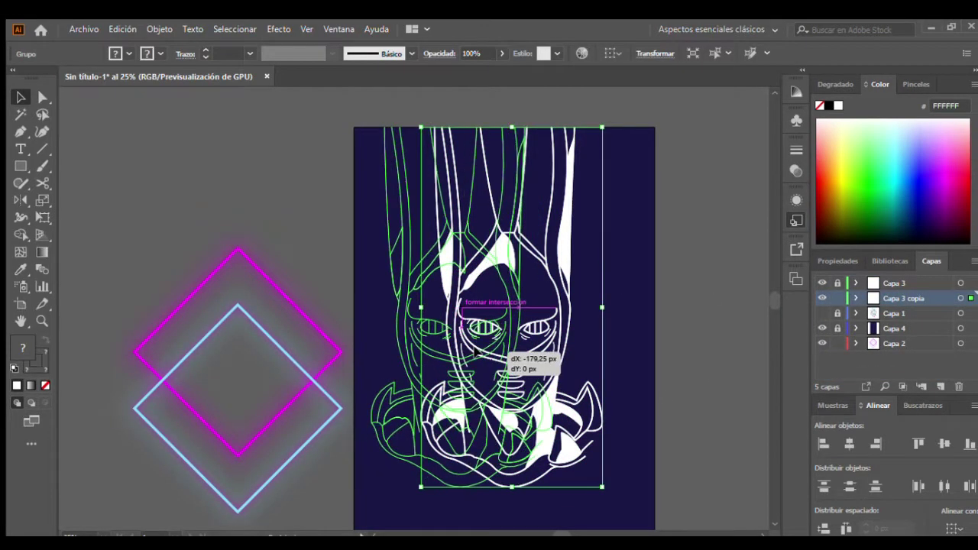
drag(475, 350, 482, 352)
Step: Try applying the magenta diamond's stroke to the offset copy, undoing each attempt
key(i)
click(313, 324)
key(ctrl+z)
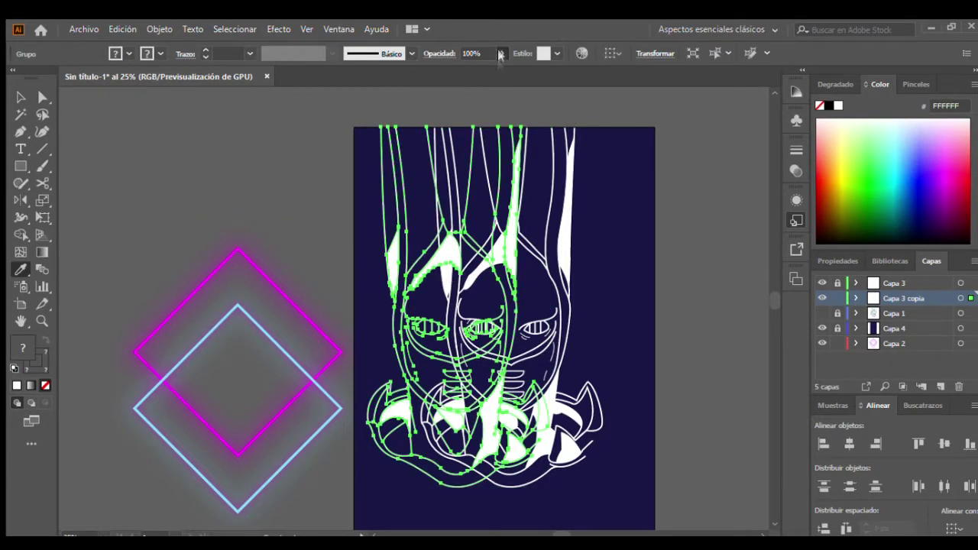
key(v)
click(334, 175)
scroll(468, 437, up, 1)
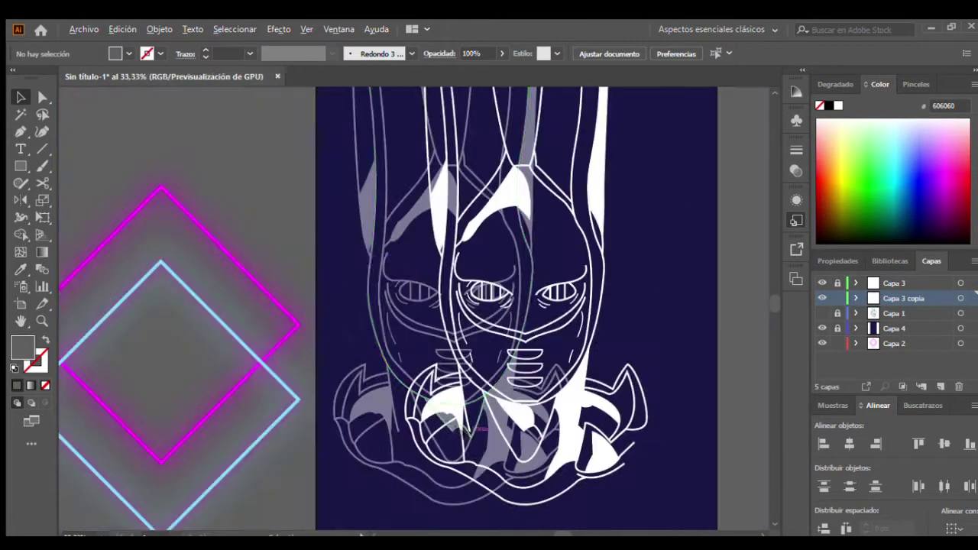
scroll(398, 232, down, 1)
click(386, 229)
key(i)
click(300, 279)
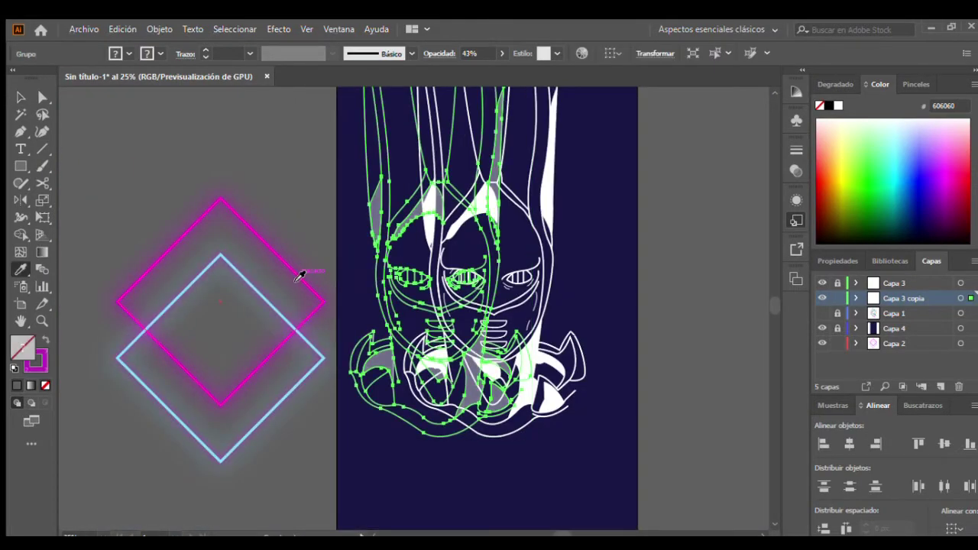
key(ctrl+z)
key(v)
click(321, 148)
Step: Inside the isolated copy group, eyedropper the magenta diamond's 8 pt neon stroke onto the line art
double_click(358, 161)
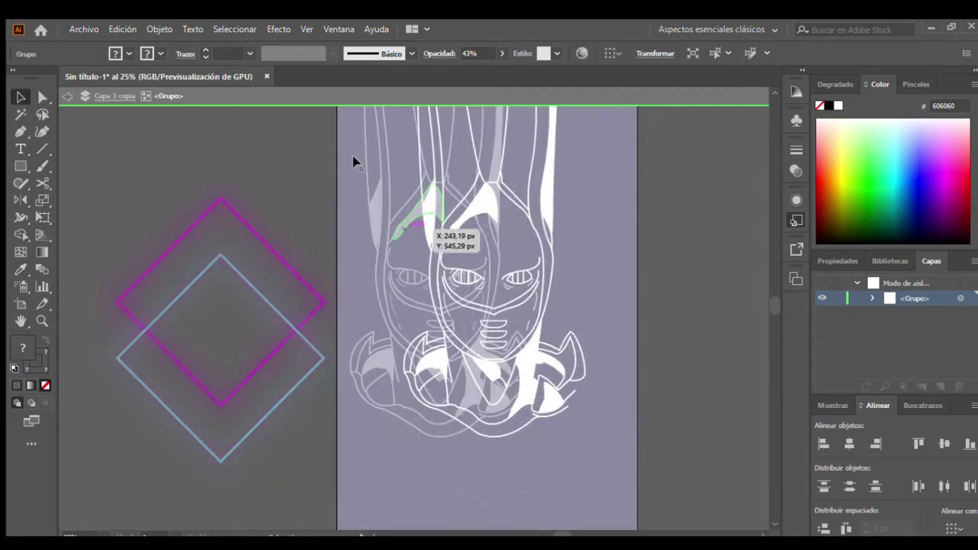
scroll(358, 162, up, 4)
scroll(387, 207, down, 3)
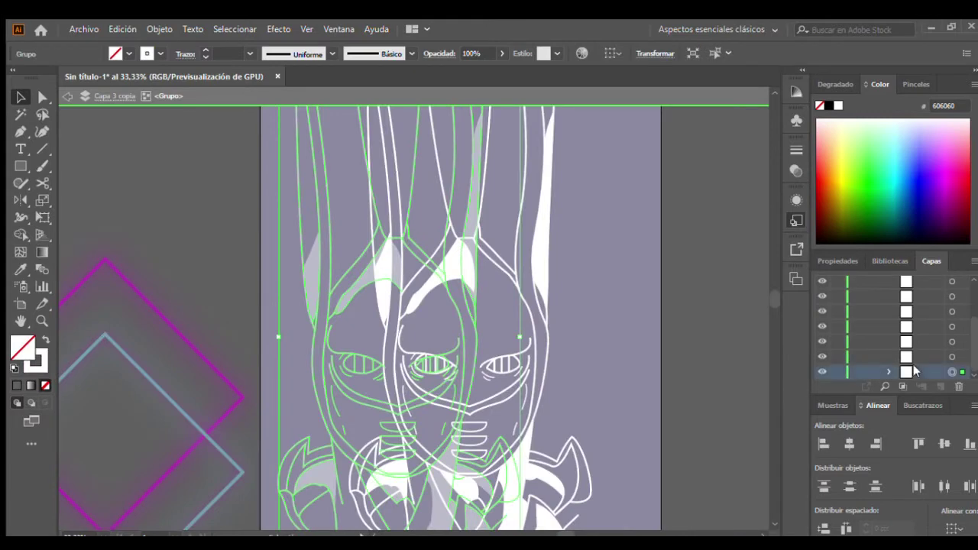
click(185, 338)
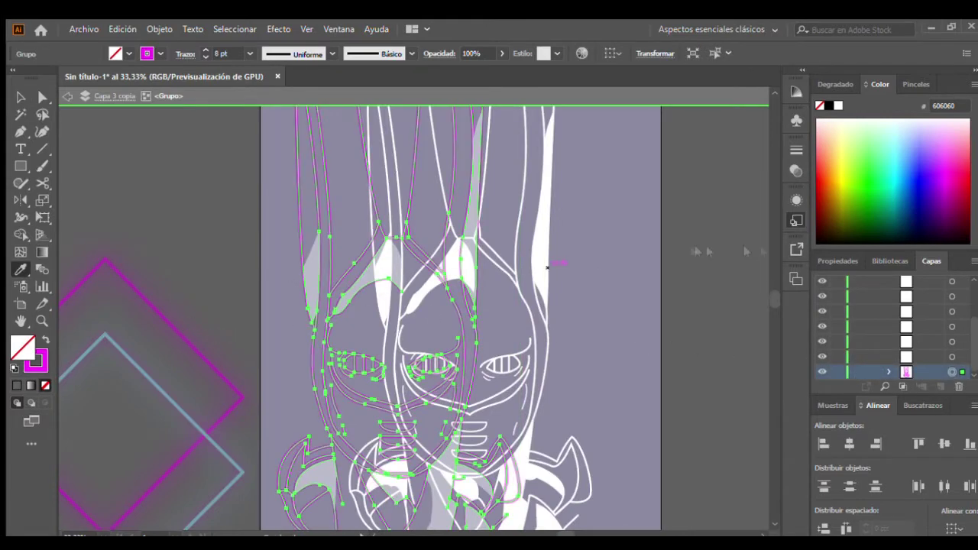
double_click(668, 351)
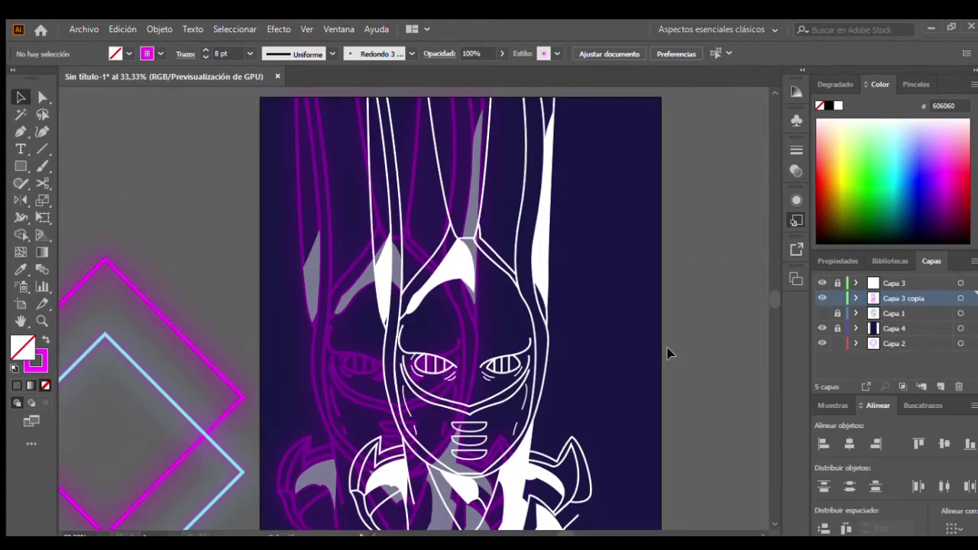
Step: Recolour the magenta copy's filled shapes to FF00FF inside its nested group
scroll(365, 330, up, 2)
double_click(397, 336)
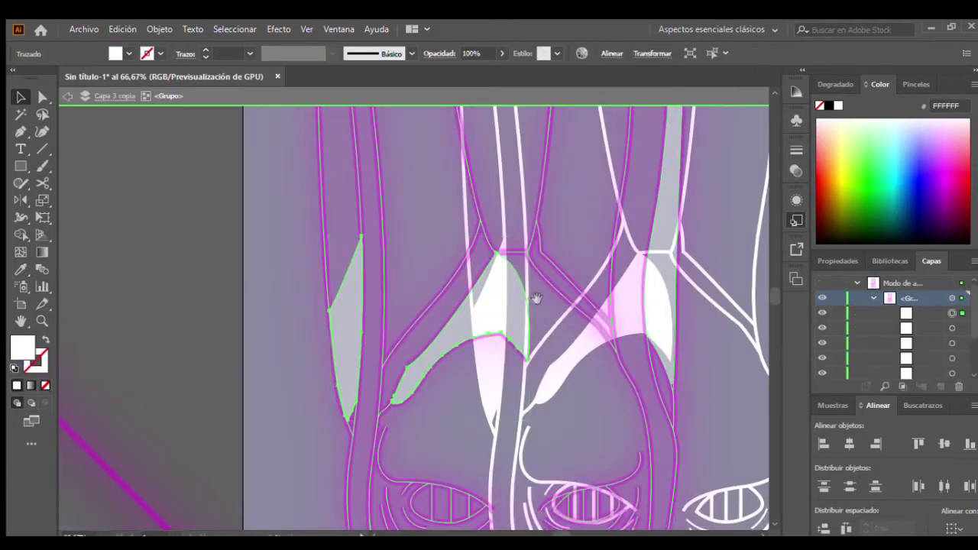
scroll(121, 282, down, 5)
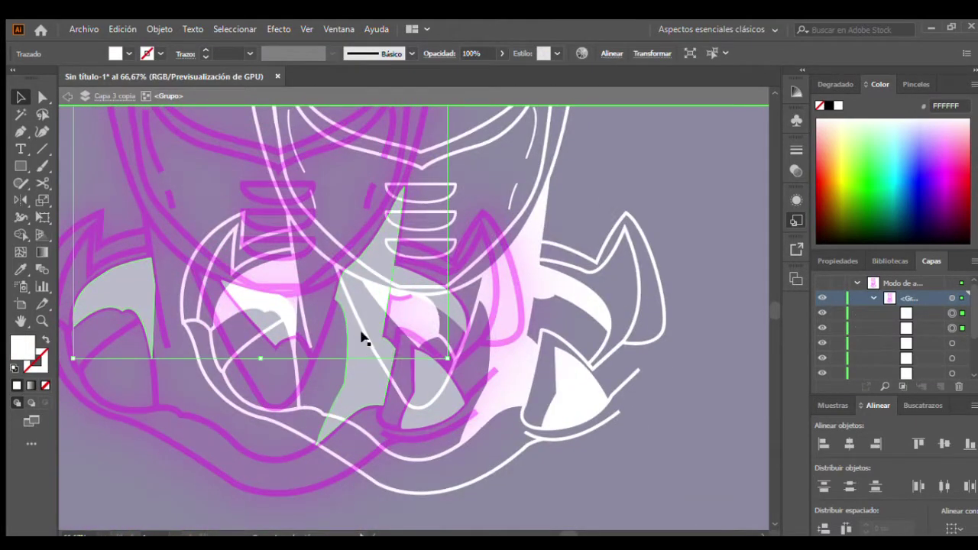
scroll(612, 313, down, 1)
double_click(181, 351)
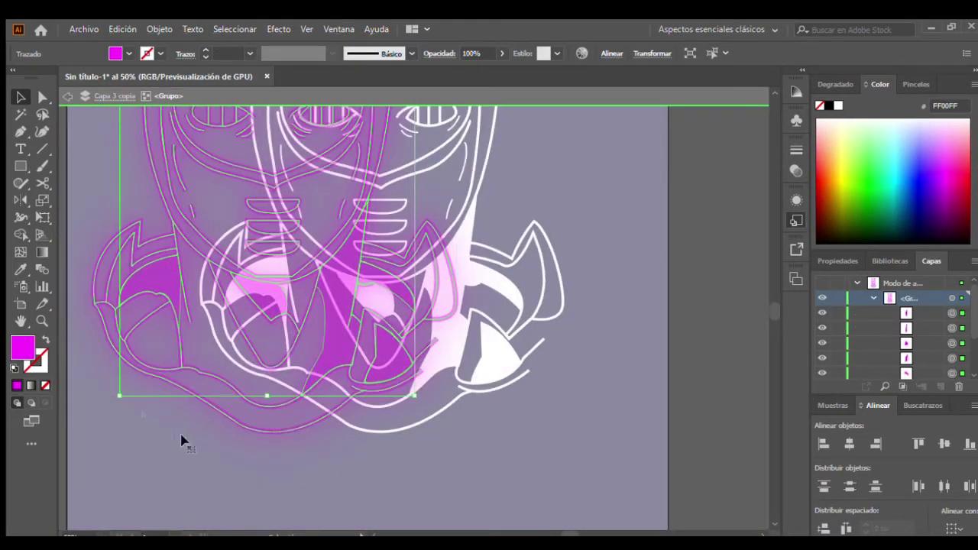
click(239, 469)
click(67, 95)
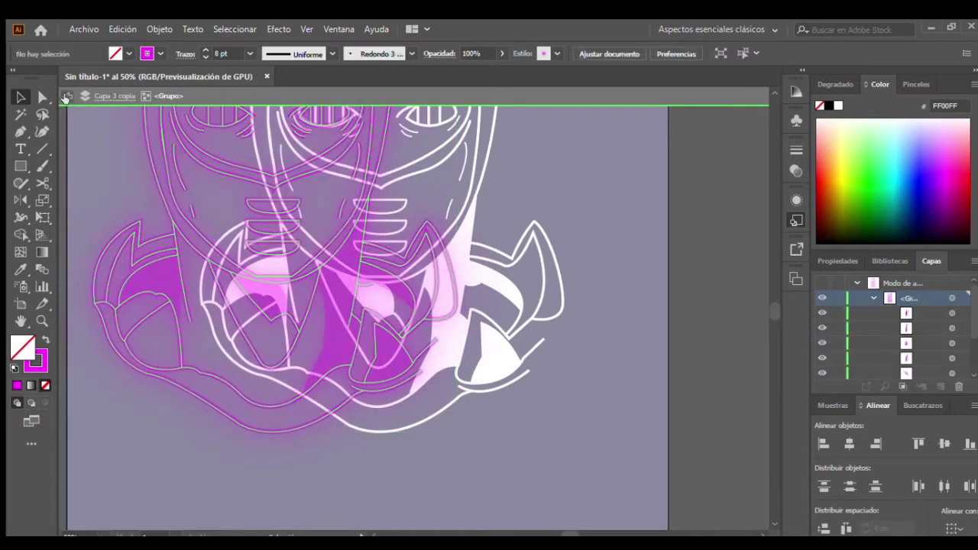
Step: Reposition the magenta line-art copy and nudge it further left
scroll(498, 413, up, 2)
scroll(518, 386, down, 1)
mouse_move(382, 320)
mouse_down()
mouse_move(312, 305)
mouse_move(482, 304)
mouse_move(486, 313)
mouse_up()
click(691, 356)
click(611, 380)
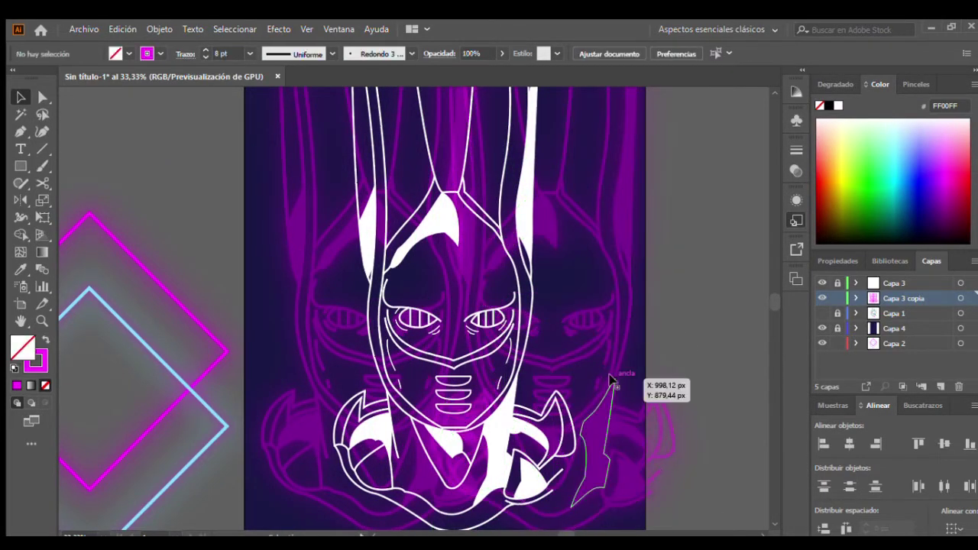
key(shift+Left)
key(shift+Left)
key(shift+Left)
key(shift+Left)
key(shift+Left)
key(shift+Left)
key(shift+Left)
key(shift+Left)
key(shift+Left)
key(shift+Left)
key(shift+Left)
key(shift+Left)
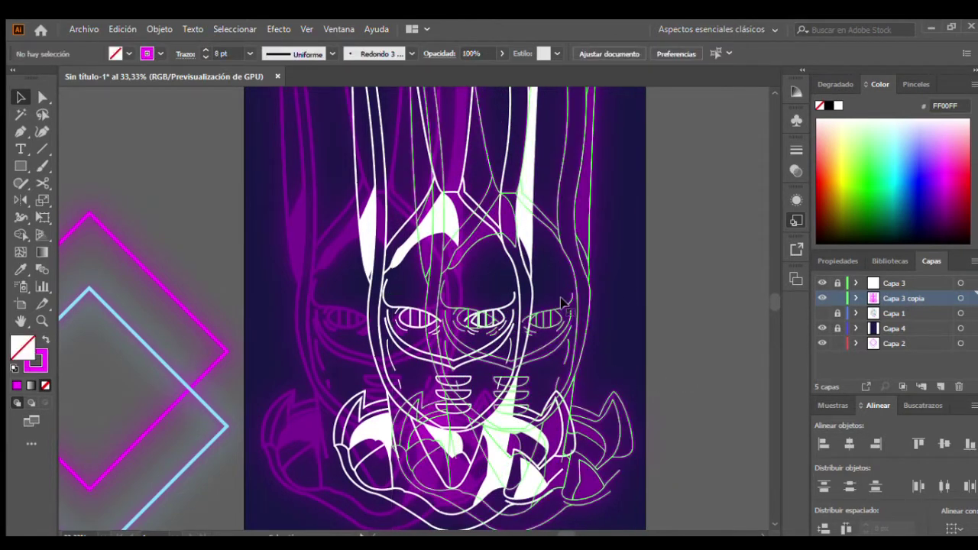
Step: Recolour the duplicate copy's filled shapes light blue
double_click(581, 334)
click(587, 340)
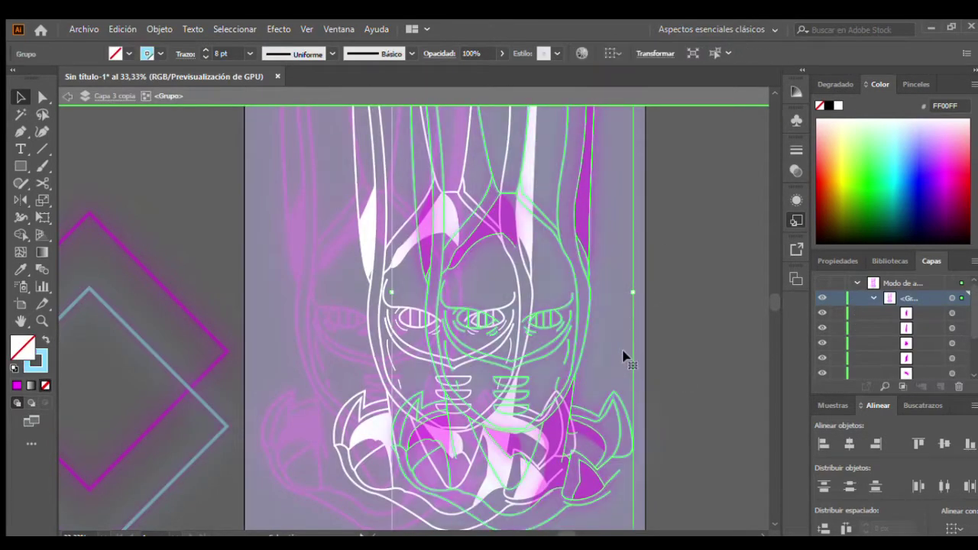
click(585, 207)
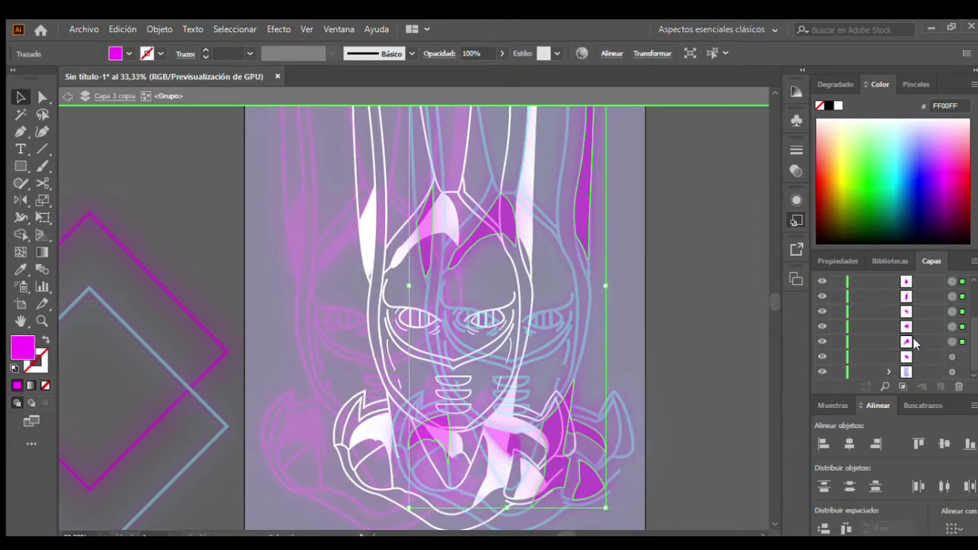
click(144, 181)
double_click(145, 181)
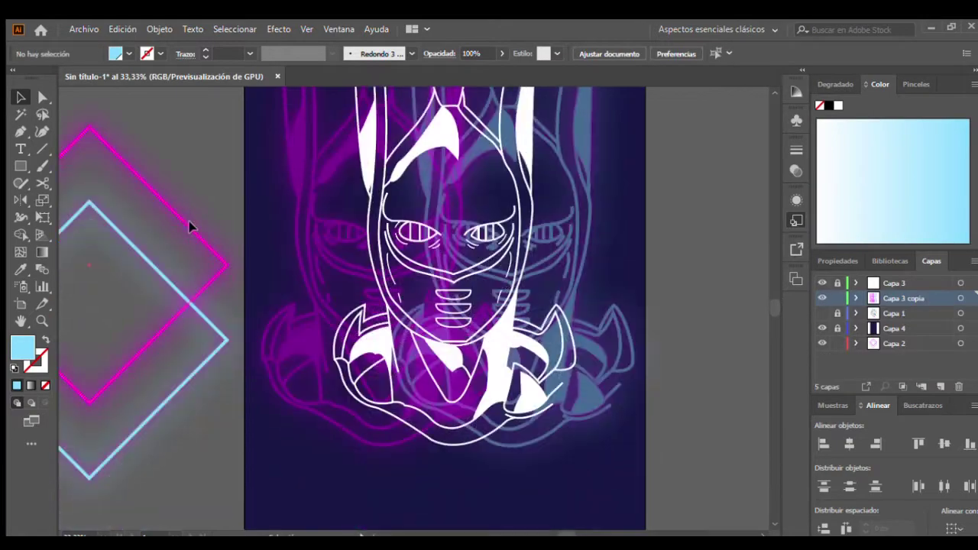
Step: Move the light-blue neon diamond onto the artboard below the character
key(ctrl+minus)
scroll(557, 367, down, 3)
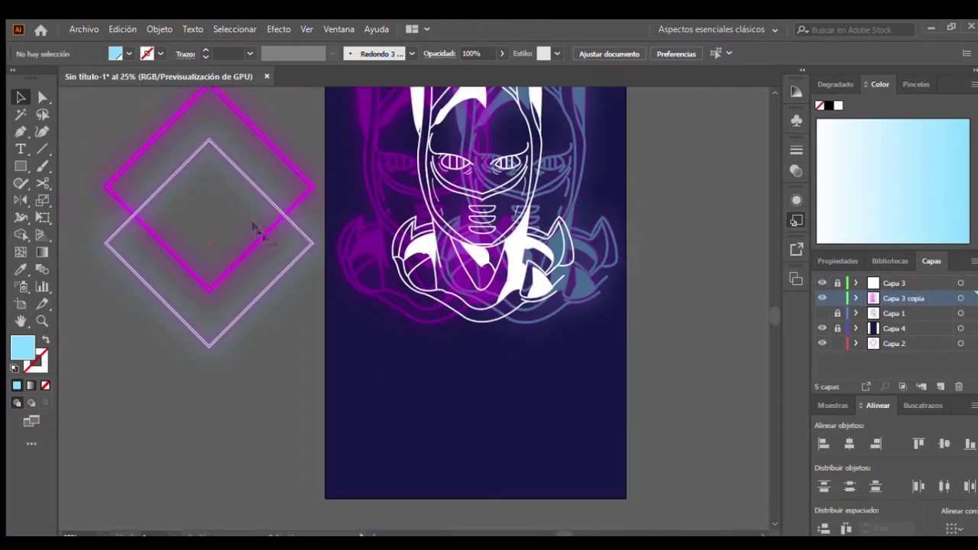
drag(260, 296, 523, 310)
drag(894, 343, 894, 324)
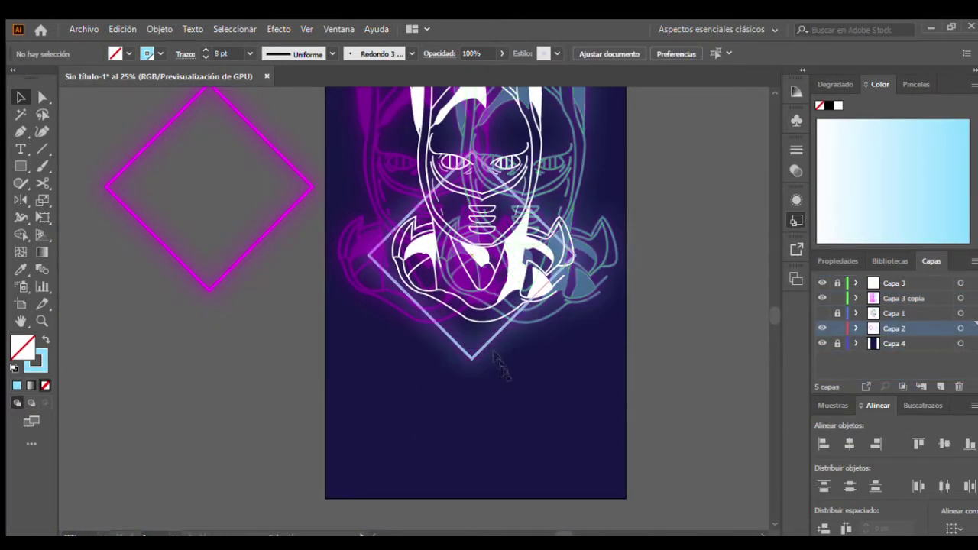
scroll(489, 401, up, 2)
scroll(491, 400, down, 1)
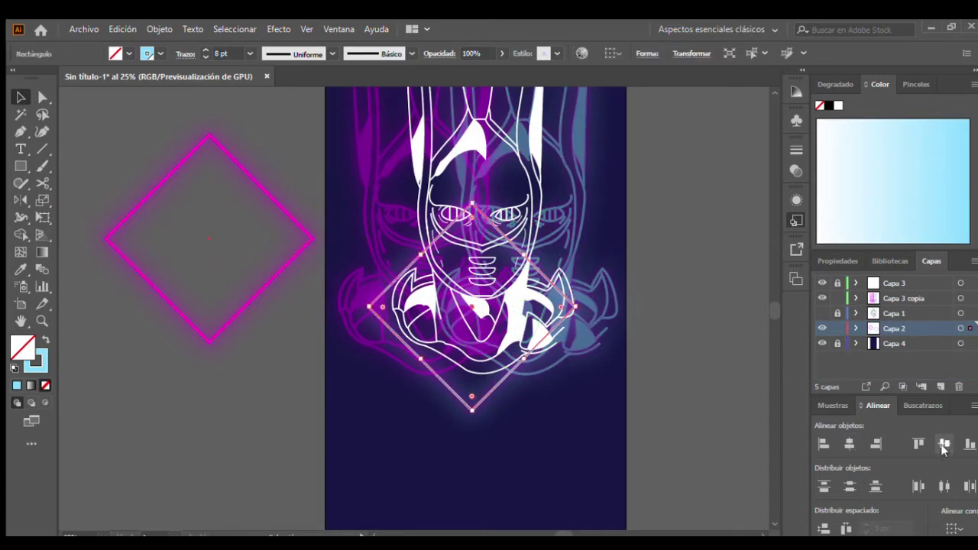
scroll(483, 279, down, 2)
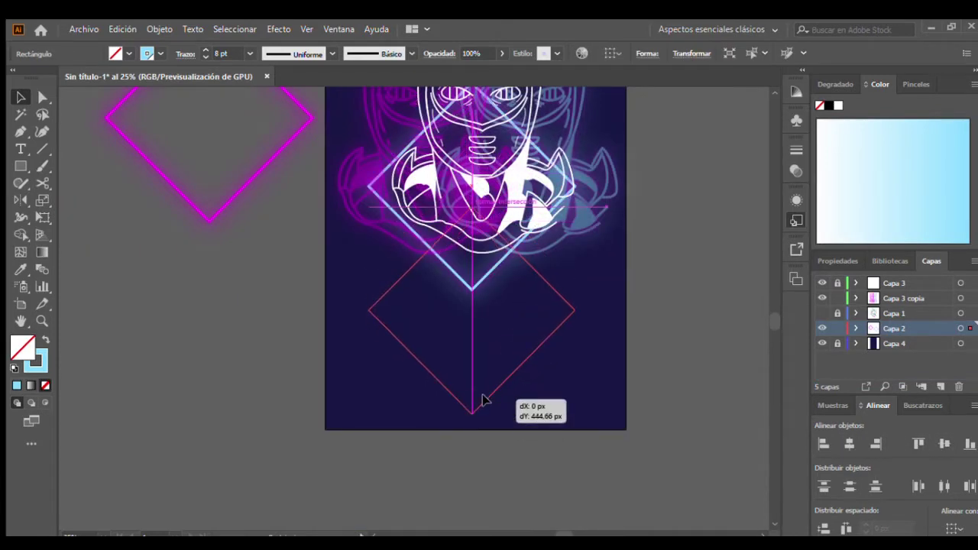
drag(482, 399, 482, 399)
click(245, 181)
Step: Bring the magenta diamond over so it overlaps the light-blue one
drag(525, 344, 531, 354)
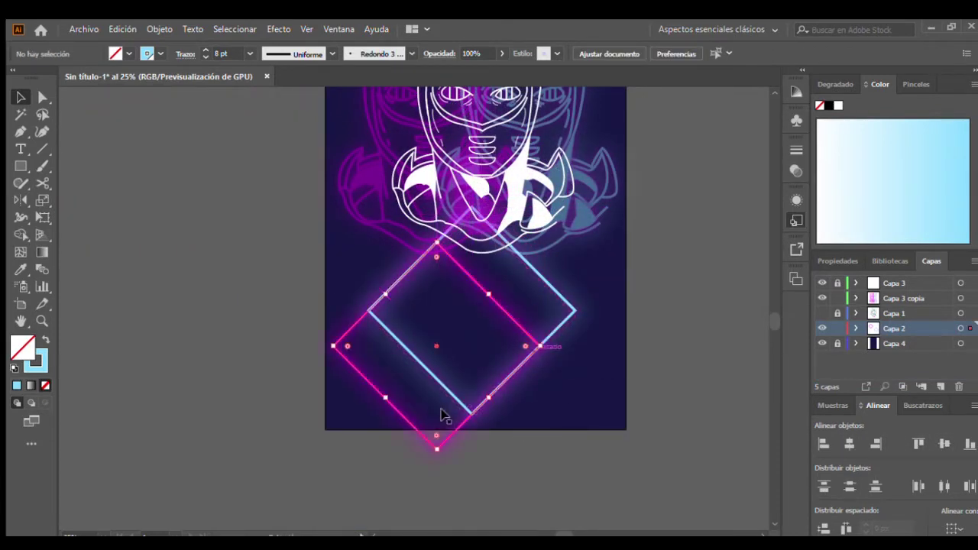
drag(390, 412, 423, 373)
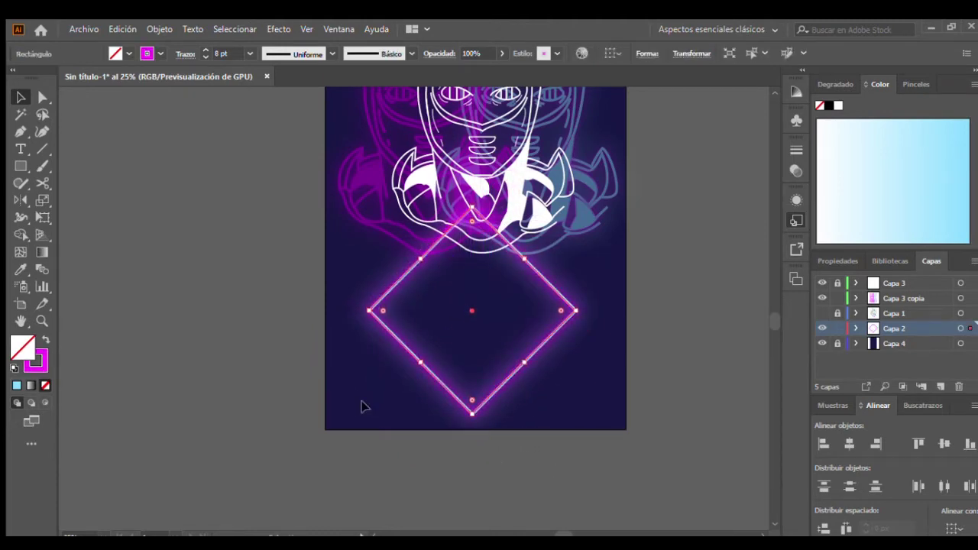
scroll(476, 305, up, 5)
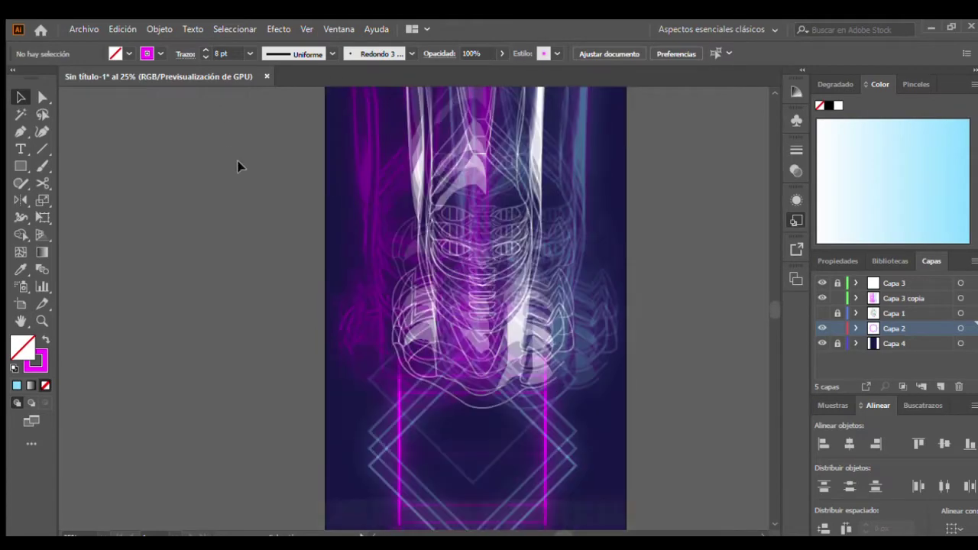
scroll(627, 360, down, 3)
scroll(618, 385, down, 1)
scroll(306, 336, down, 1)
scroll(470, 371, up, 1)
scroll(458, 344, down, 2)
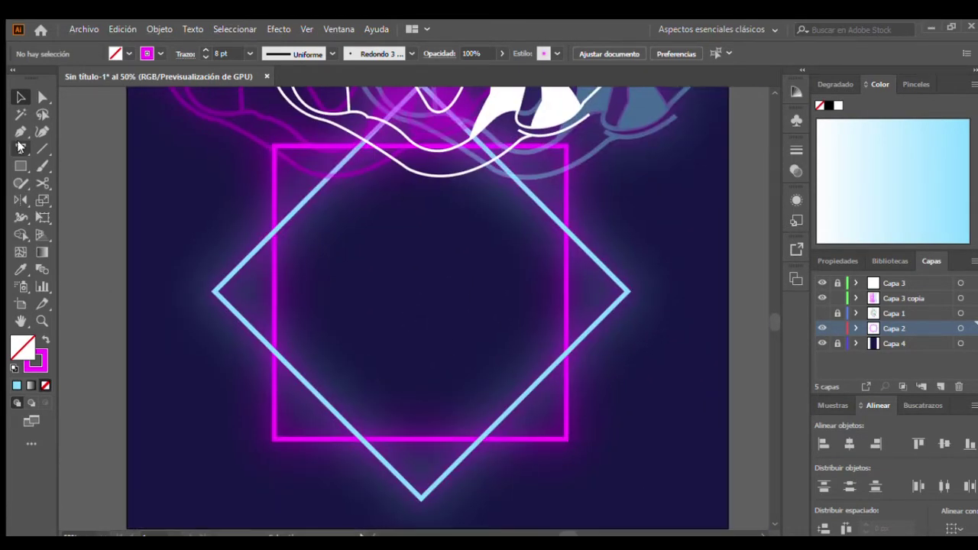
Step: Paste the outlined D4C lettering and centre it inside the neon frames
key(t)
drag(301, 229, 548, 315)
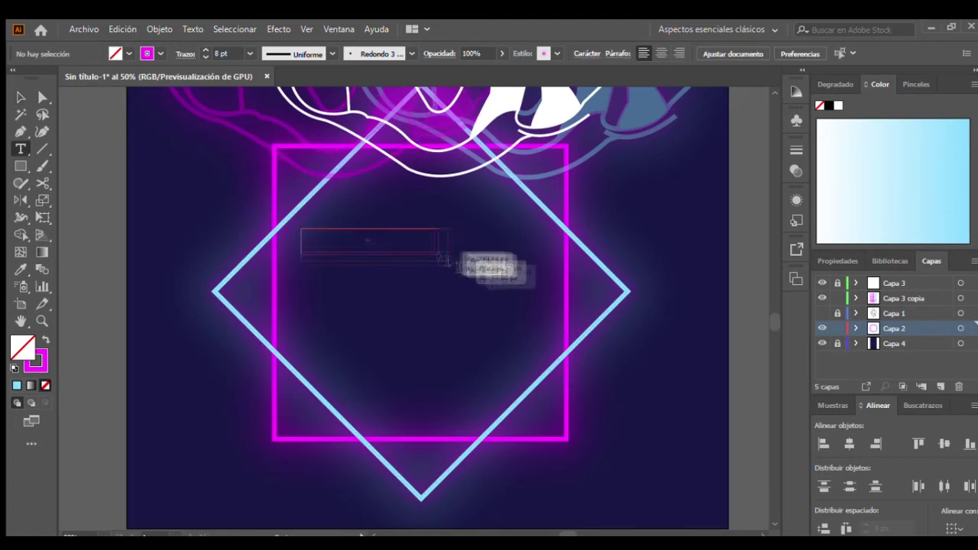
key(BackSpace)
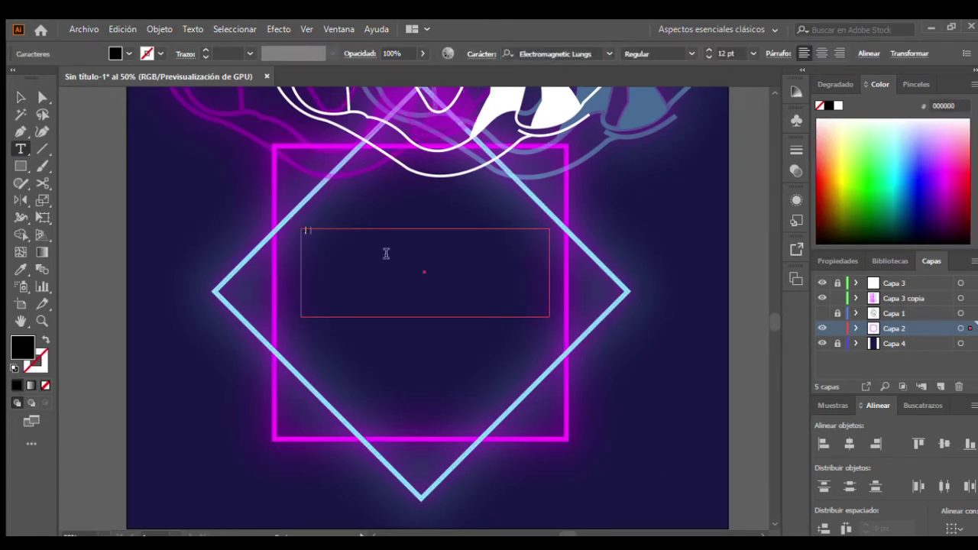
click(21, 95)
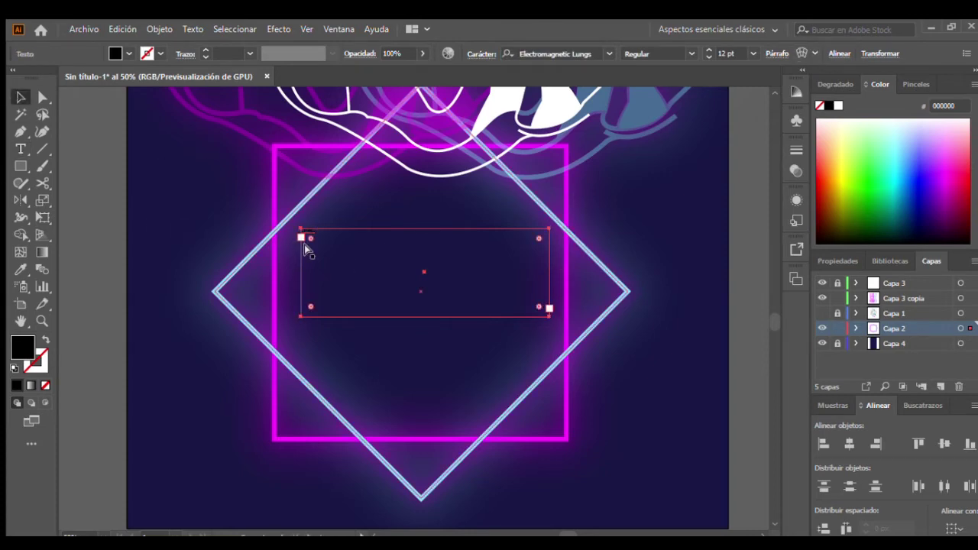
key(Delete)
key(ctrl+v)
drag(402, 273, 430, 314)
click(430, 344)
scroll(430, 410, up, 3)
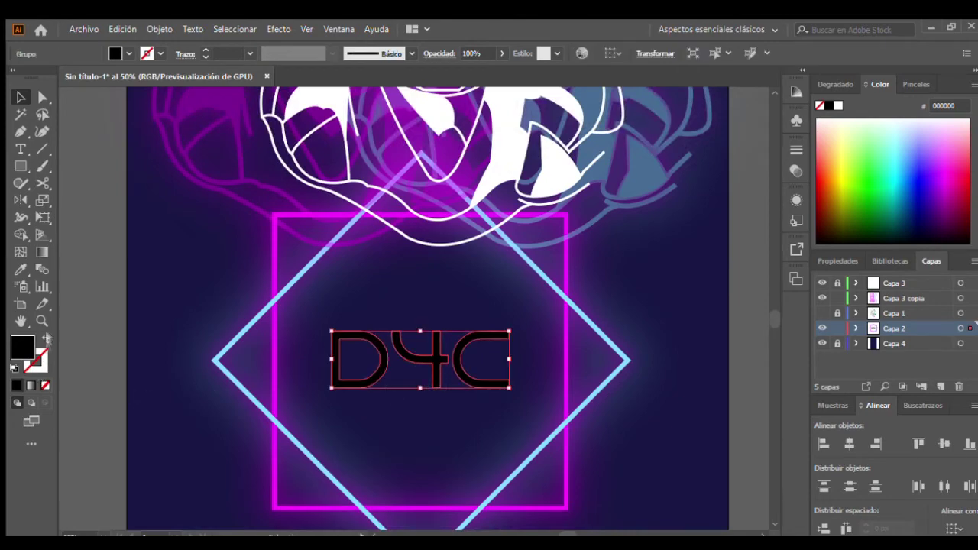
Step: Give the D4C title no fill and a 5 pt light-blue stroke
click(45, 385)
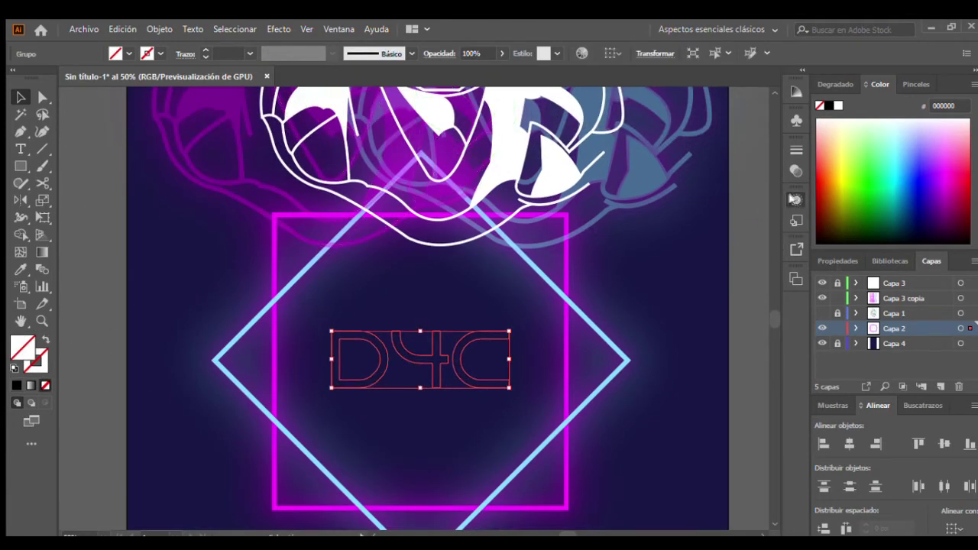
key(ctrl+minus)
key(ctrl+minus)
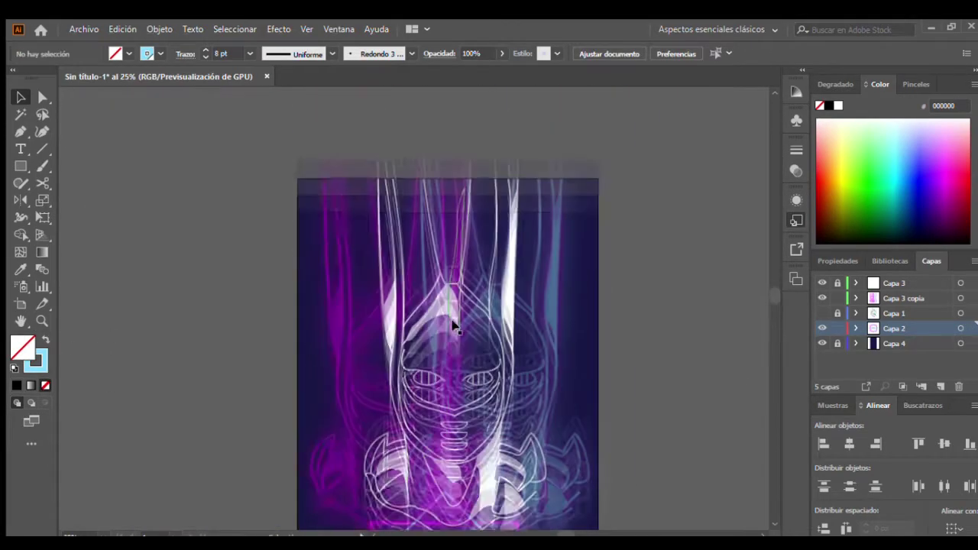
key(ctrl+plus)
key(ctrl+plus)
click(484, 348)
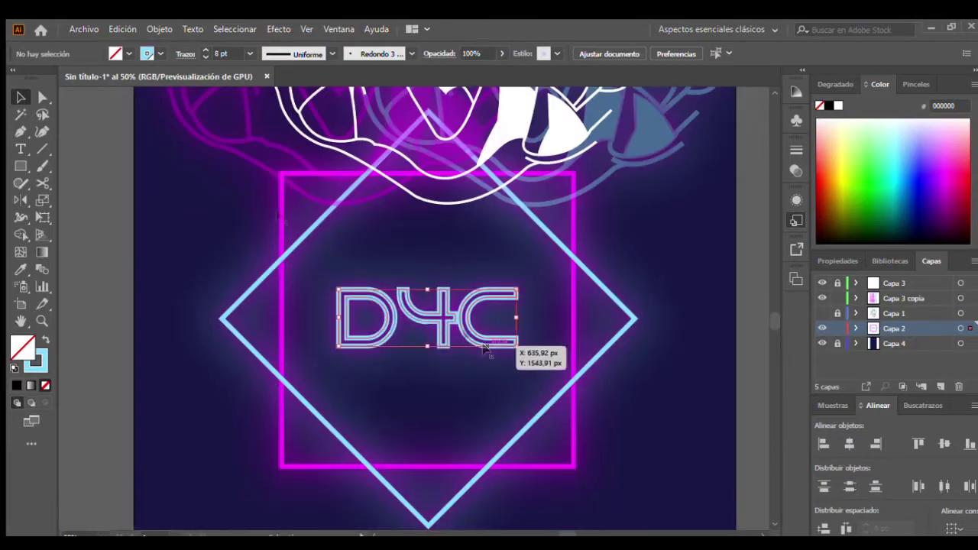
click(204, 57)
click(375, 354)
key(ctrl+minus)
key(ctrl+minus)
key(ctrl+minus)
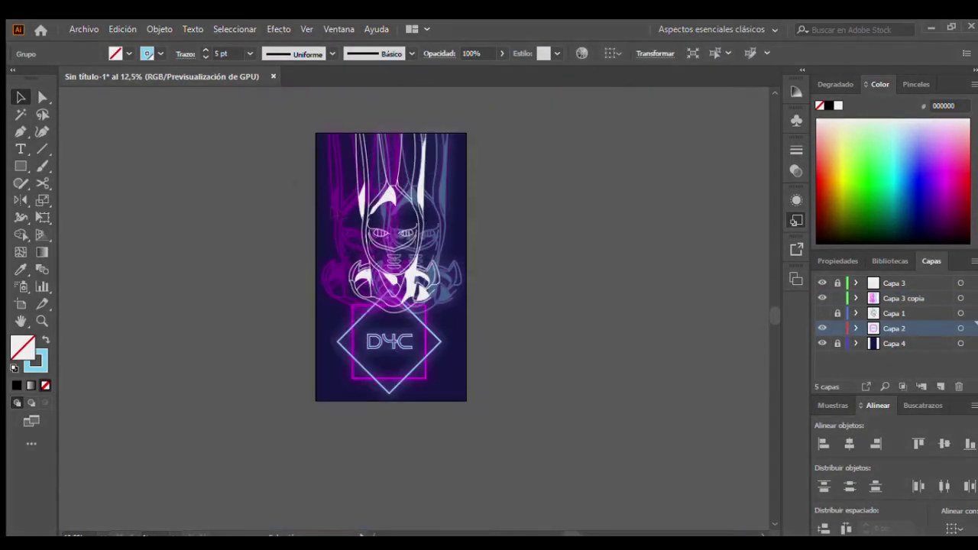
Step: Hide all panels and zoom in so only the poster canvas shows
click(611, 393)
key(ctrl+plus)
key(ctrl+plus)
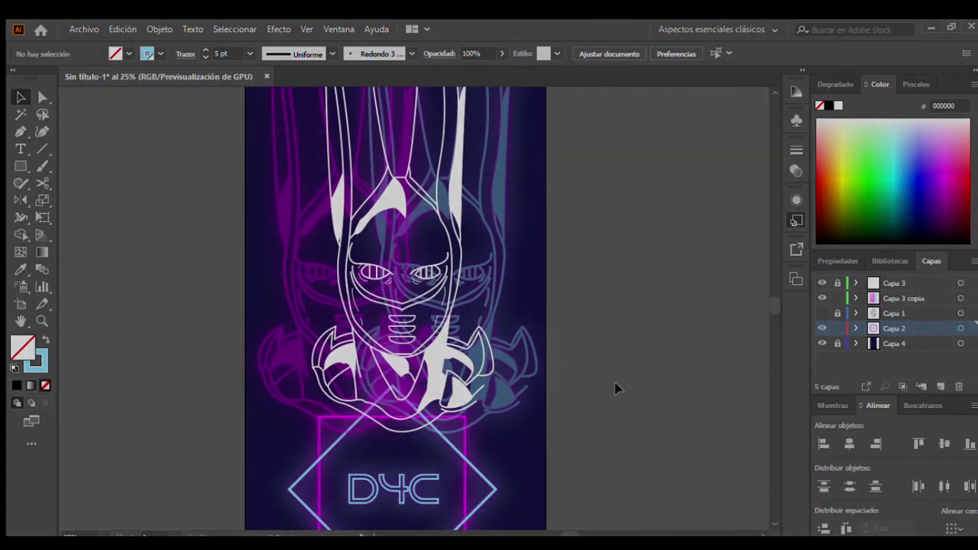
scroll(616, 386, up, 1)
key(Tab)
scroll(530, 329, up, 2)
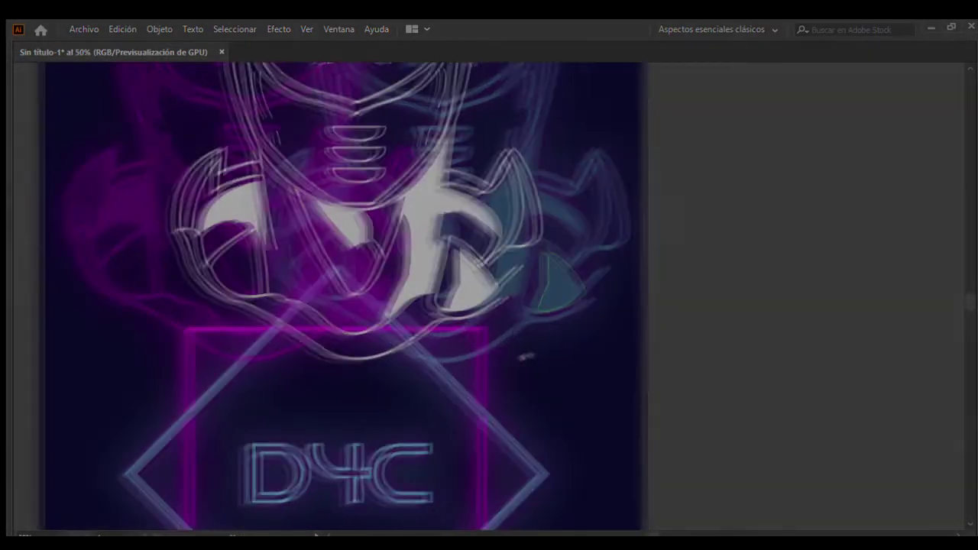
scroll(459, 367, up, 2)
Step: Draw a text box below the D4C title and type 'Dirty De'
key(t)
drag(286, 328, 474, 382)
text(Dirty De)
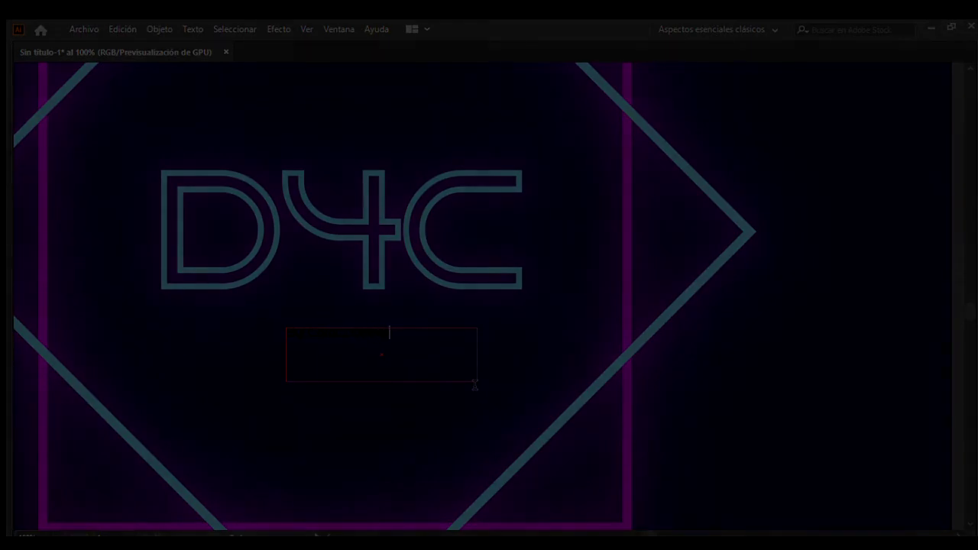
key(Escape)
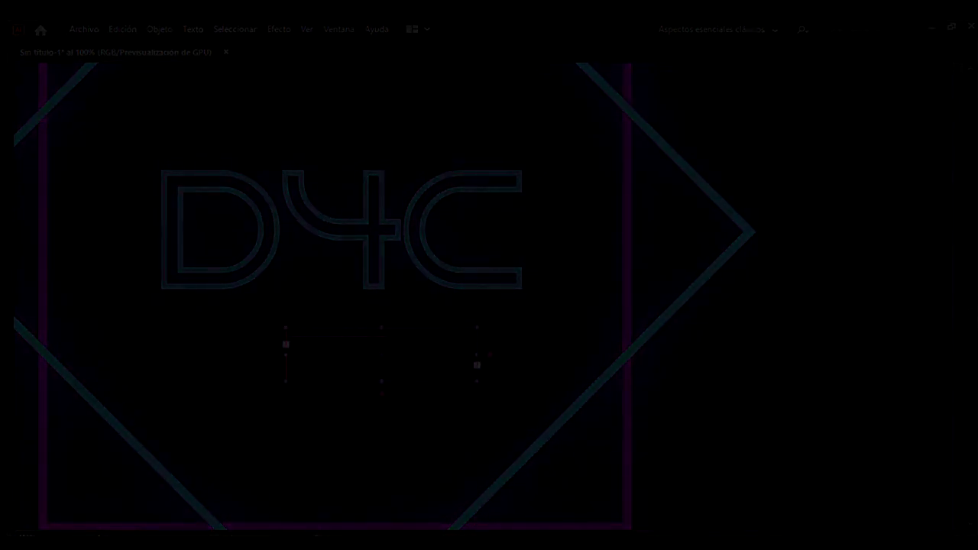